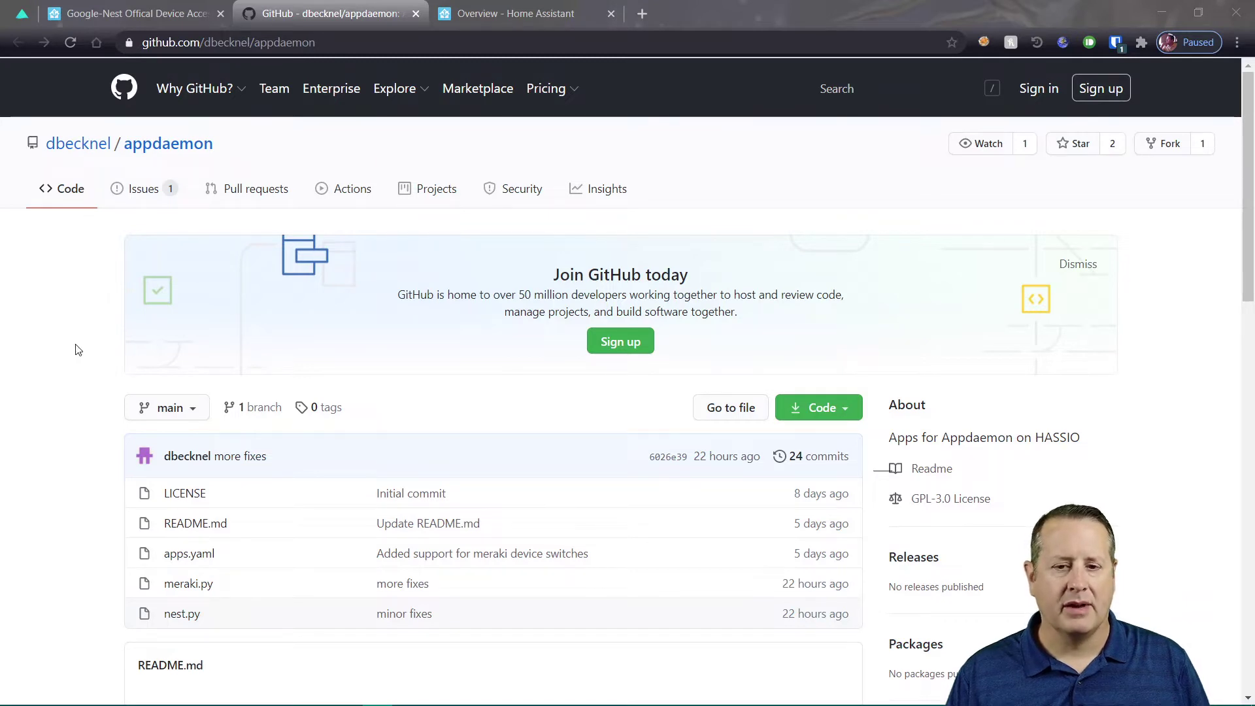
Skim the appdaemon repository README on GitHub, then go back to the Home Assistant tab
{"action": "scroll", "coordinate": [77, 349], "scroll_direction": "down", "scroll_amount": 2}
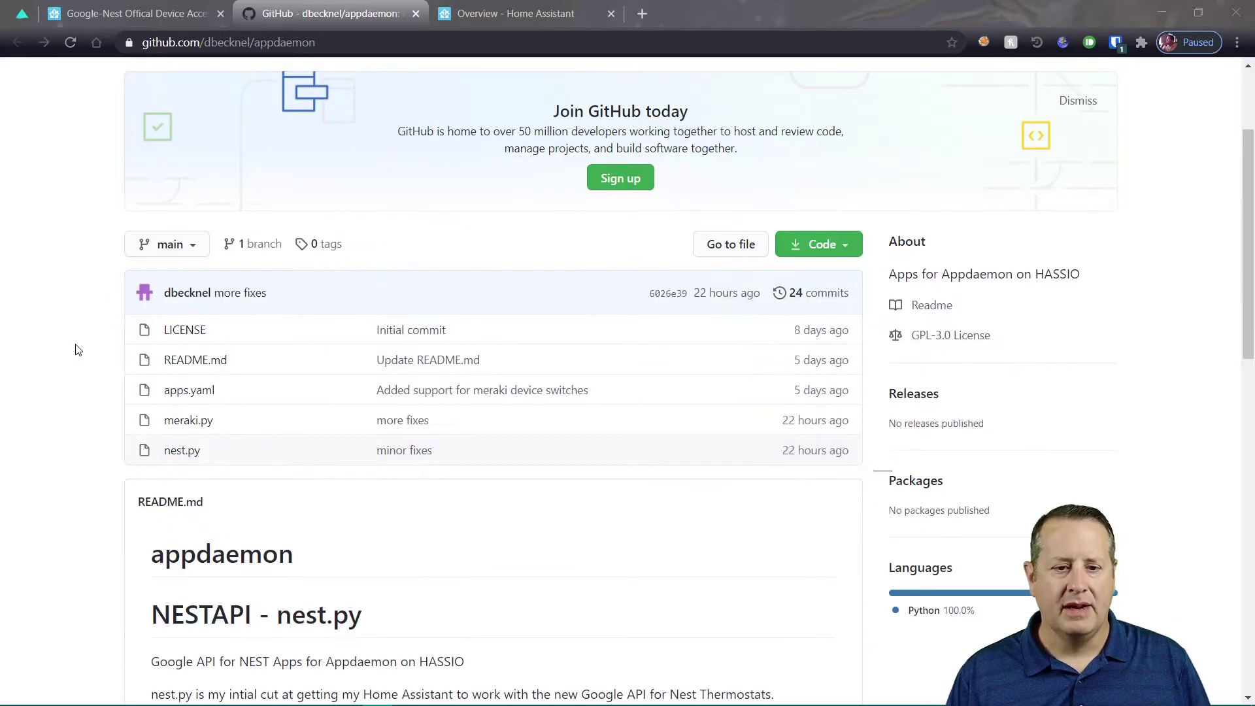
{"action": "scroll", "coordinate": [77, 349], "scroll_direction": "up", "scroll_amount": 2}
{"action": "scroll", "coordinate": [117, 350], "scroll_direction": "down", "scroll_amount": 4}
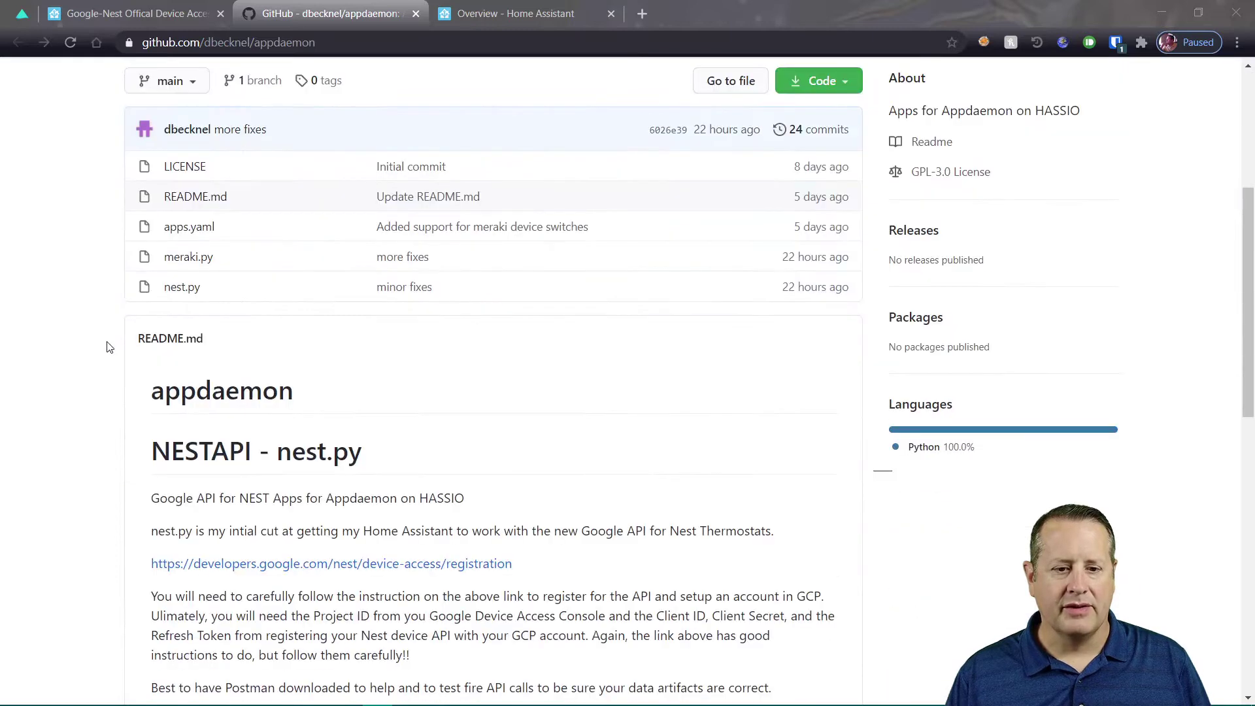
{"action": "scroll", "coordinate": [109, 346], "scroll_direction": "down", "scroll_amount": 2}
{"action": "scroll", "coordinate": [109, 347], "scroll_direction": "down", "scroll_amount": 2}
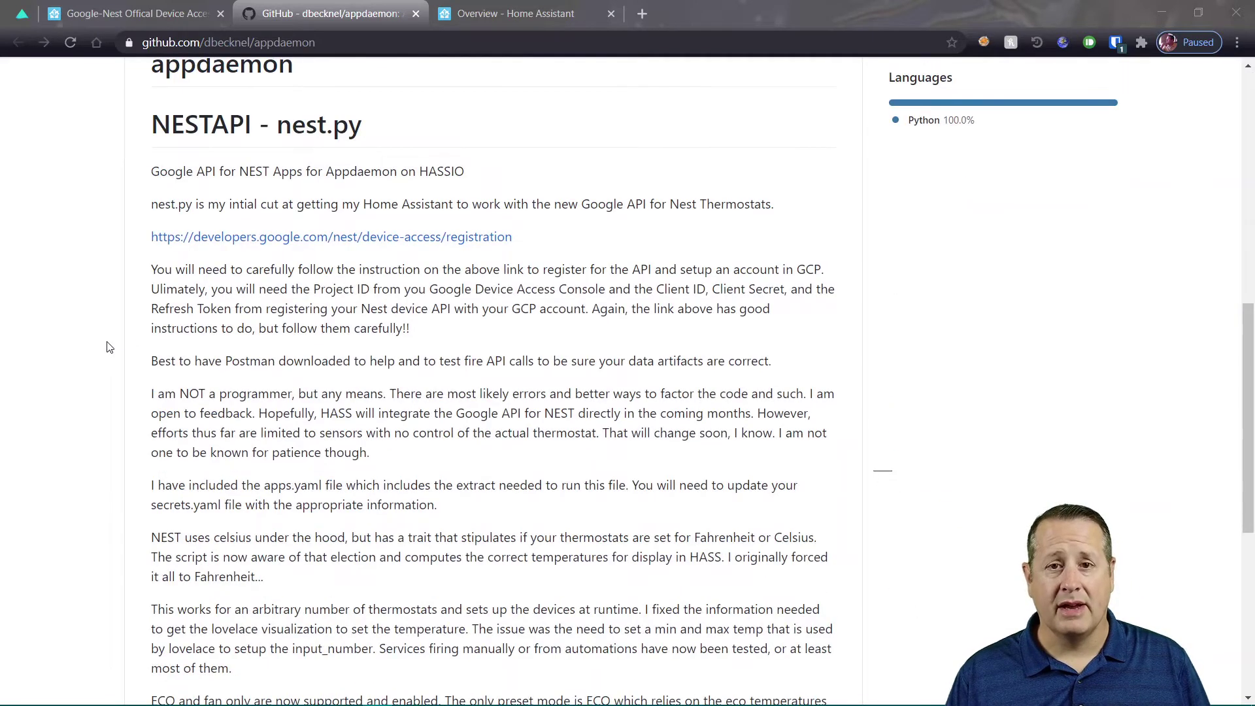
{"action": "scroll", "coordinate": [109, 347], "scroll_direction": "down", "scroll_amount": 2}
{"action": "scroll", "coordinate": [109, 347], "scroll_direction": "up", "scroll_amount": 10}
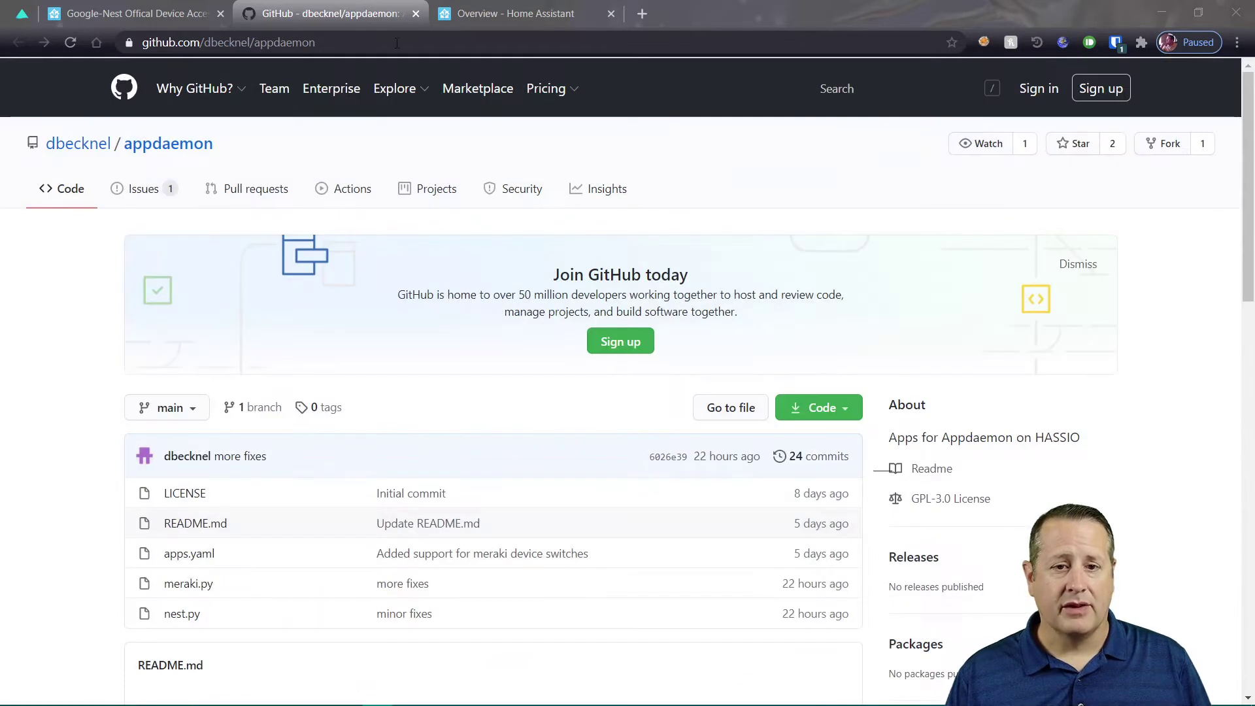
{"action": "left_click", "coordinate": [524, 19]}
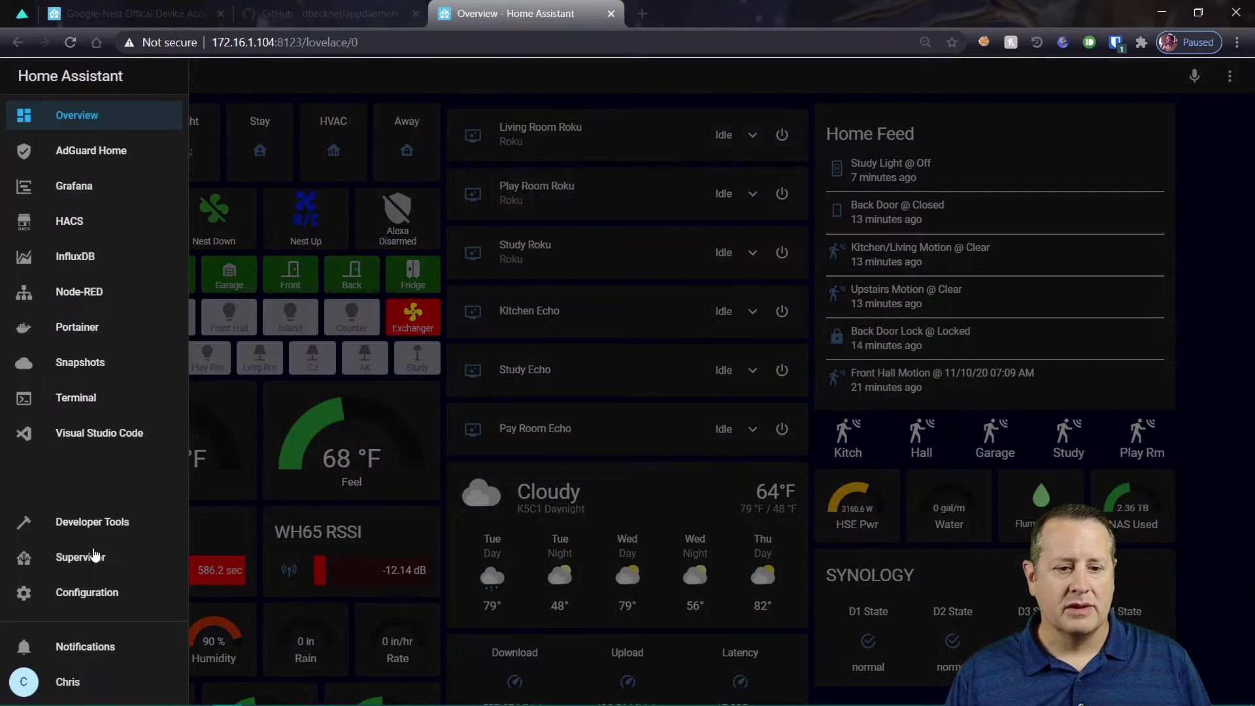
Search the Supervisor Add-on Store for 'app' and open the AppDaemon 4 add-on page
{"action": "left_click", "coordinate": [91, 557]}
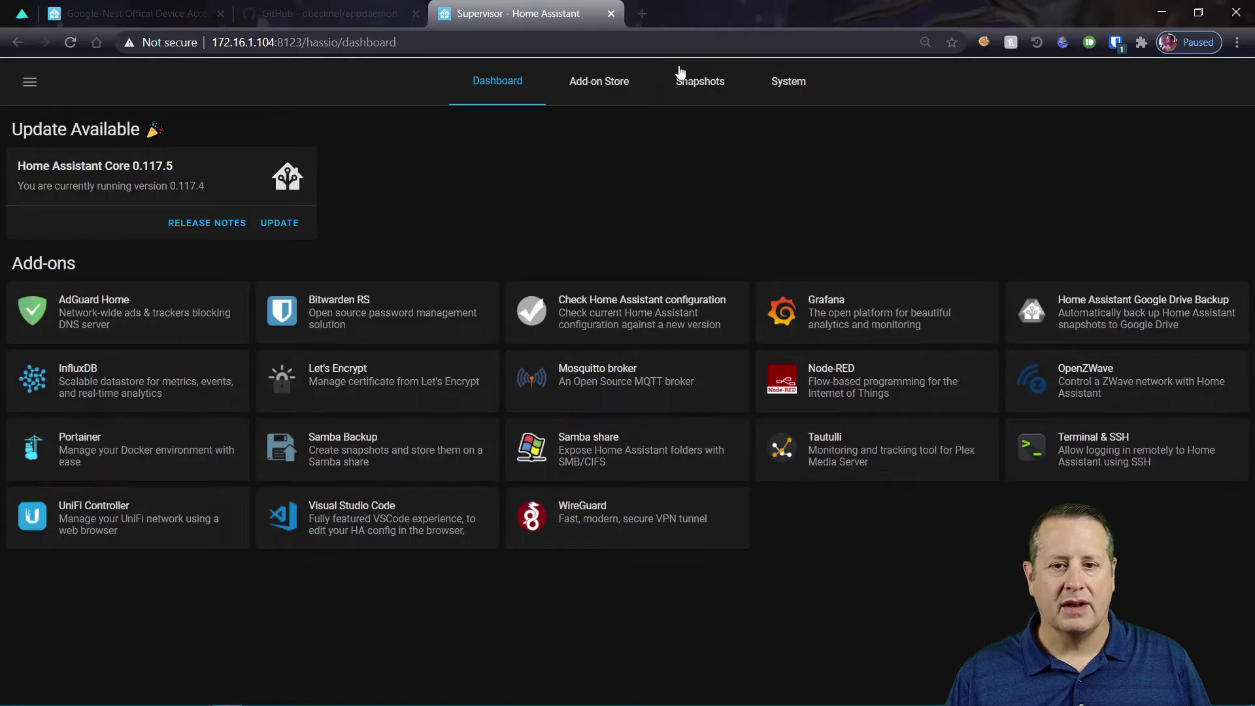
{"action": "left_click", "coordinate": [608, 82]}
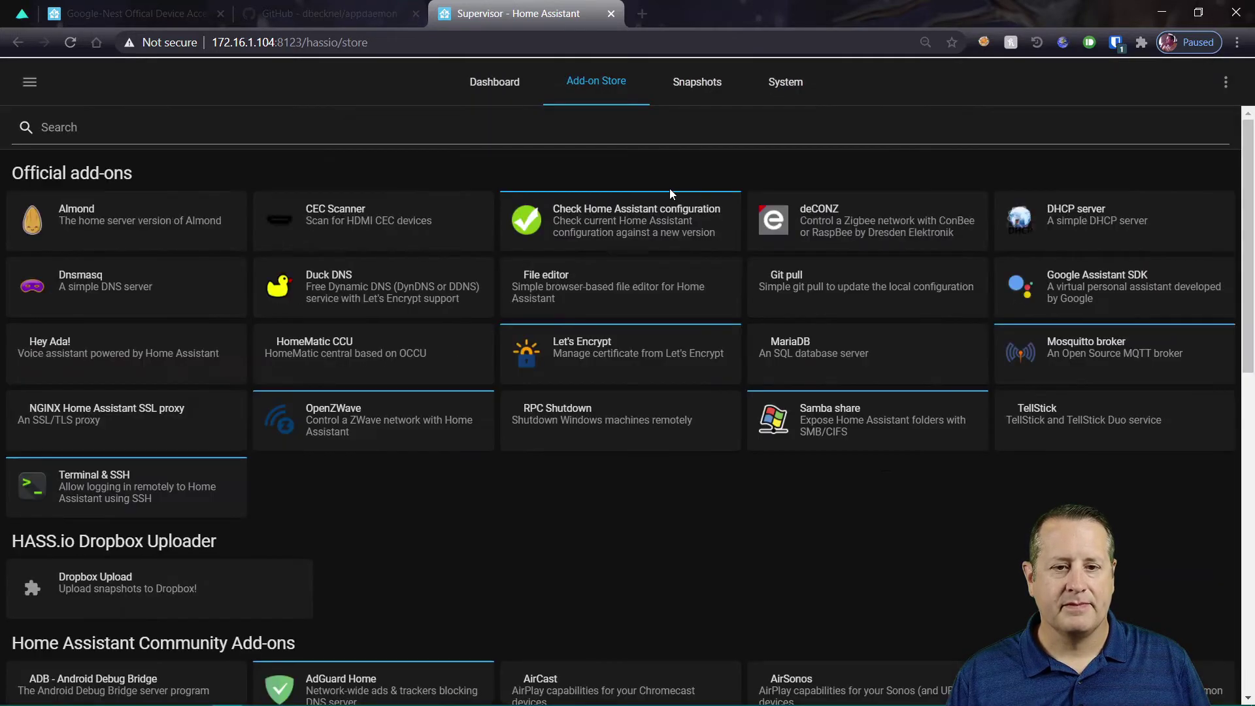
{"action": "left_click", "coordinate": [124, 121]}
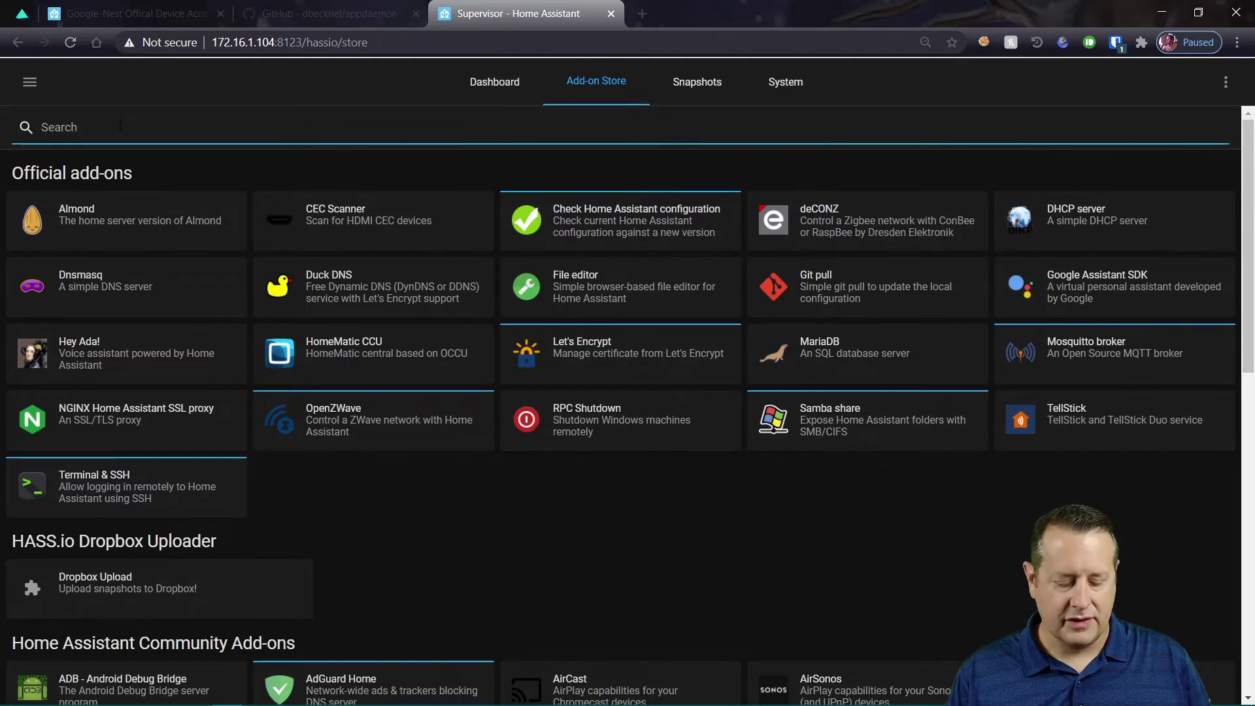
{"action": "type", "text": "app"}
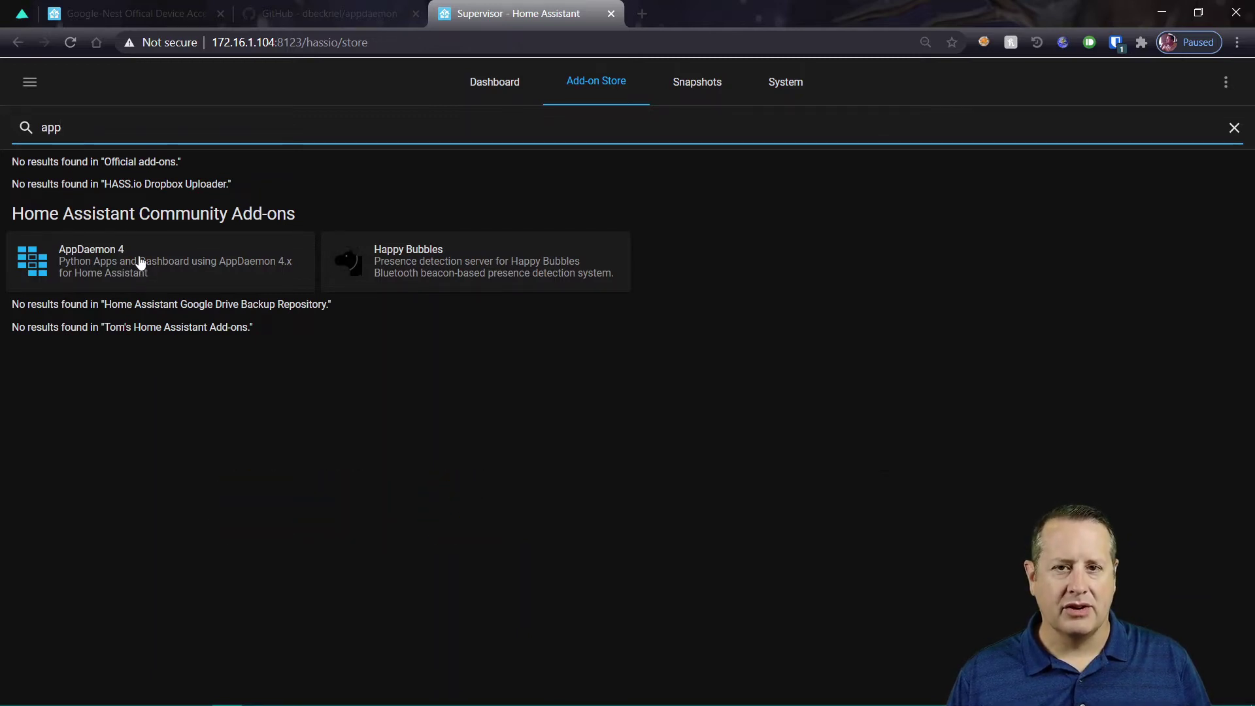
{"action": "left_click", "coordinate": [134, 268]}
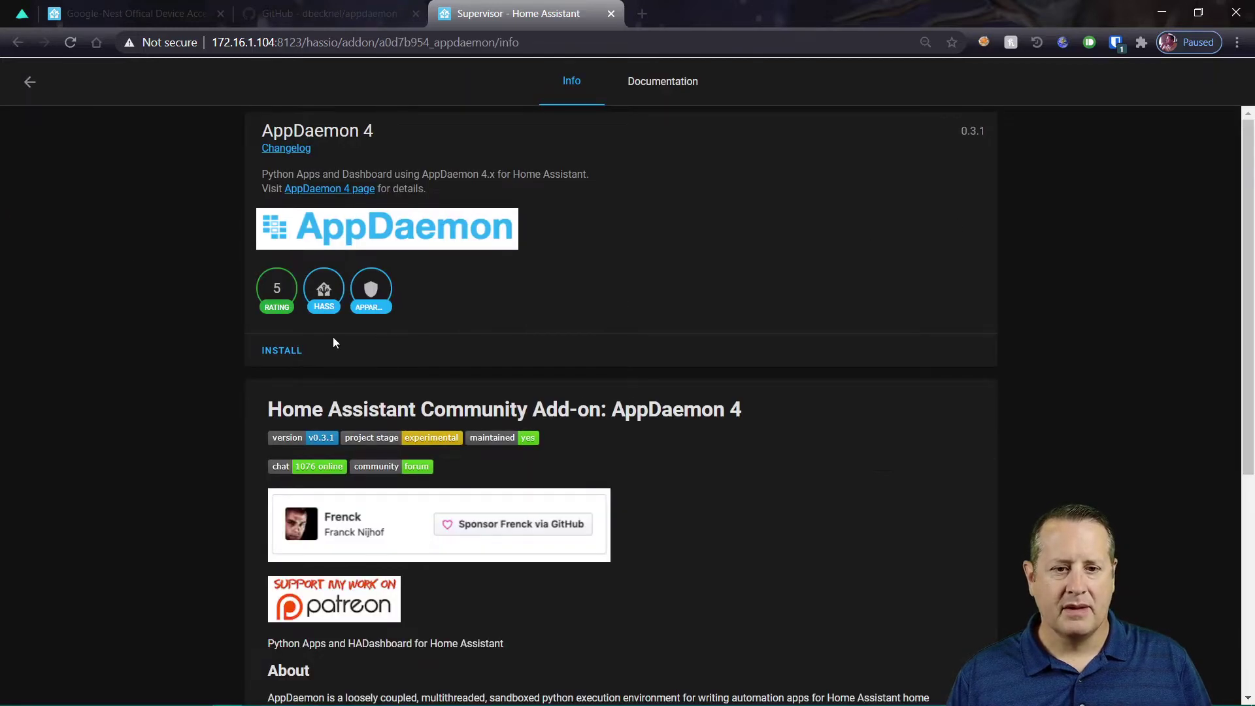
Install AppDaemon 4 and highlight the /config/appdaemon/appdaemon.yaml path in its upgrade documentation
{"action": "left_click", "coordinate": [282, 351]}
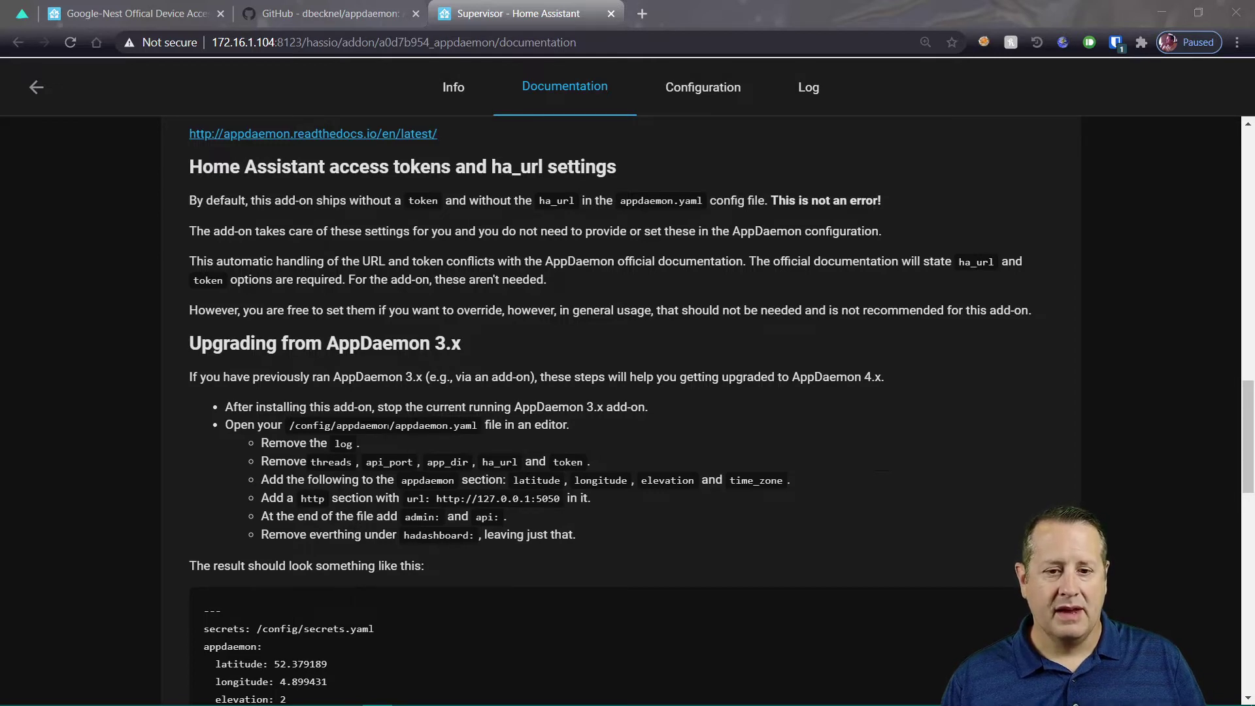
{"action": "left_click_drag", "start_coordinate": [290, 426], "coordinate": [480, 429]}
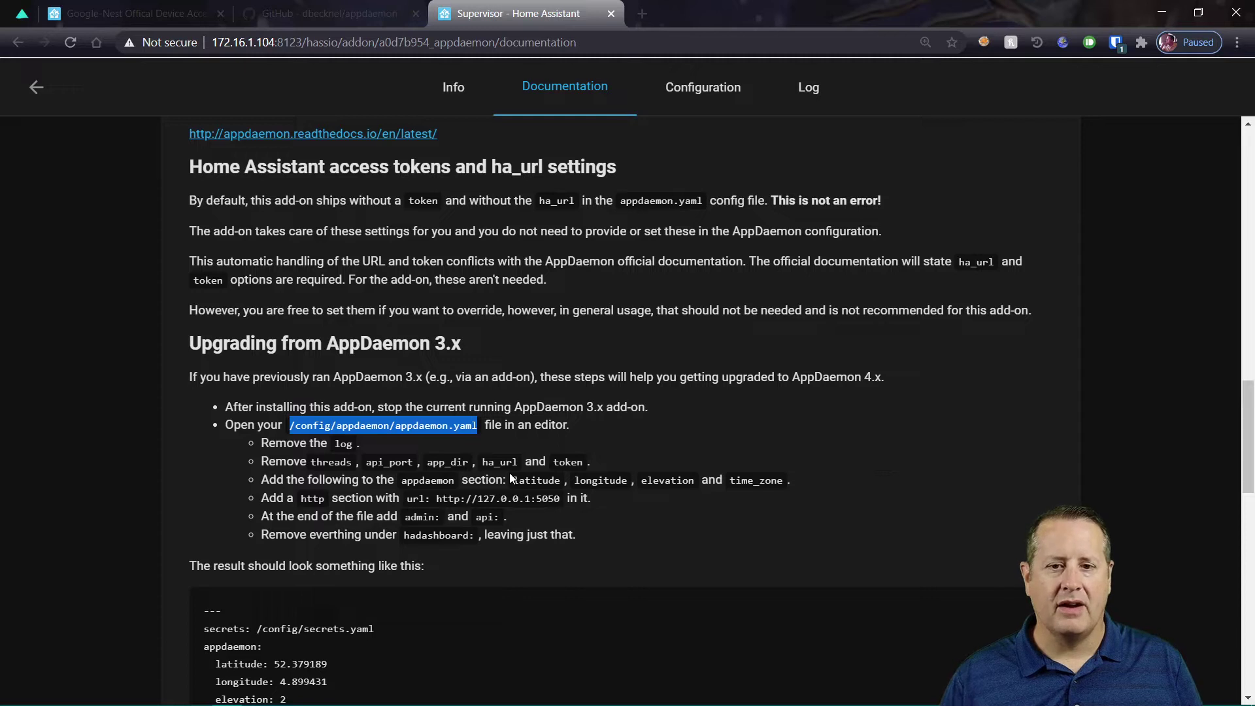
{"action": "mouse_move", "coordinate": [385, 699]}
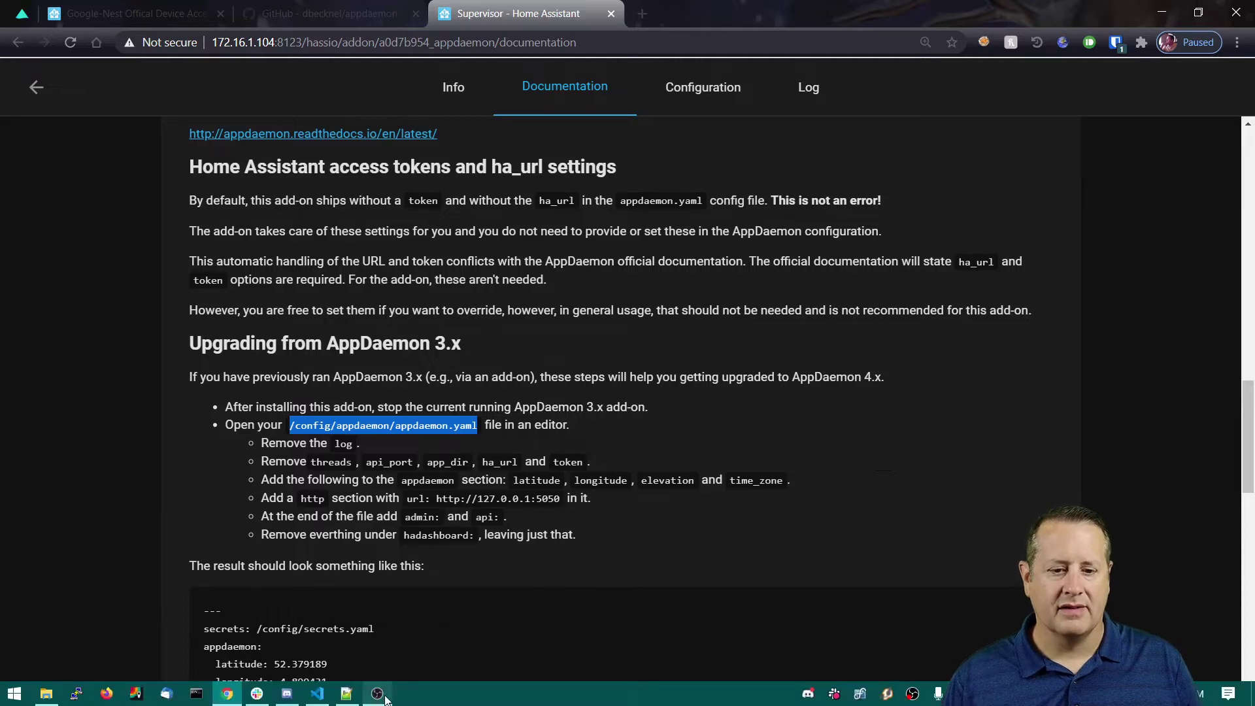
{"action": "left_click", "coordinate": [317, 693]}
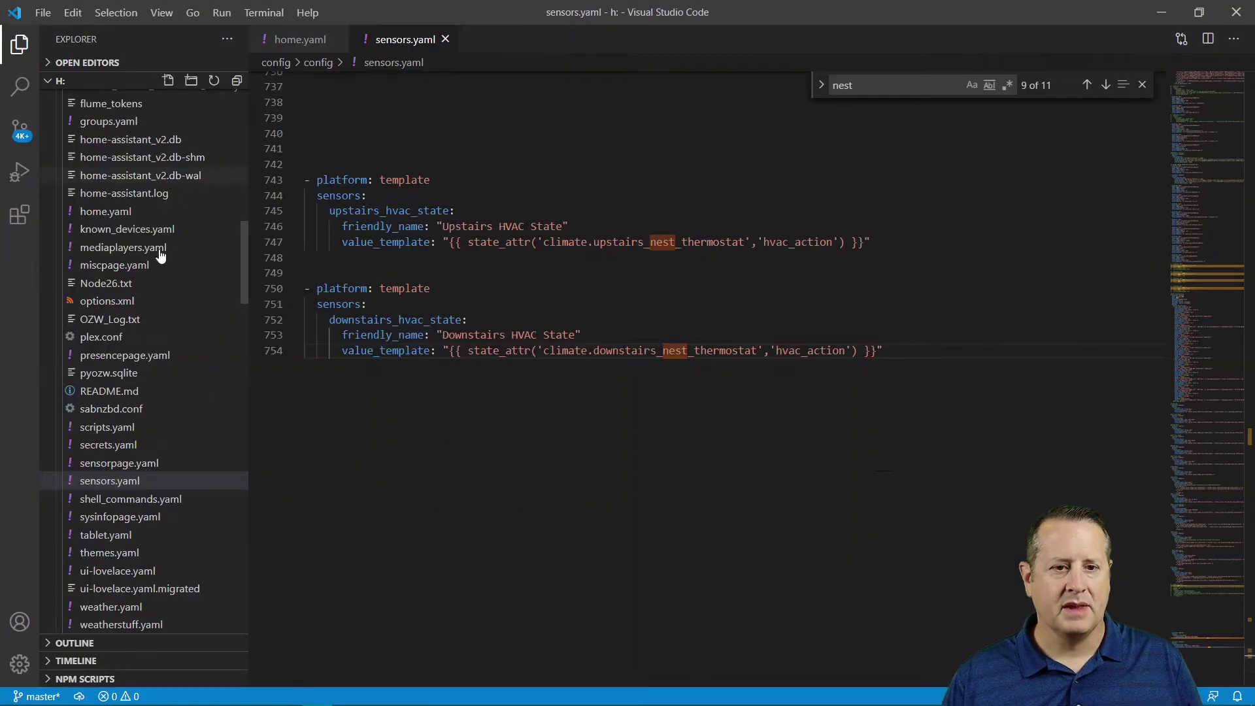
Open config/appdaemon/appdaemon.yaml in VS Code and compare it with the documented example configuration
{"action": "scroll", "coordinate": [159, 254], "scroll_direction": "up", "scroll_amount": 10}
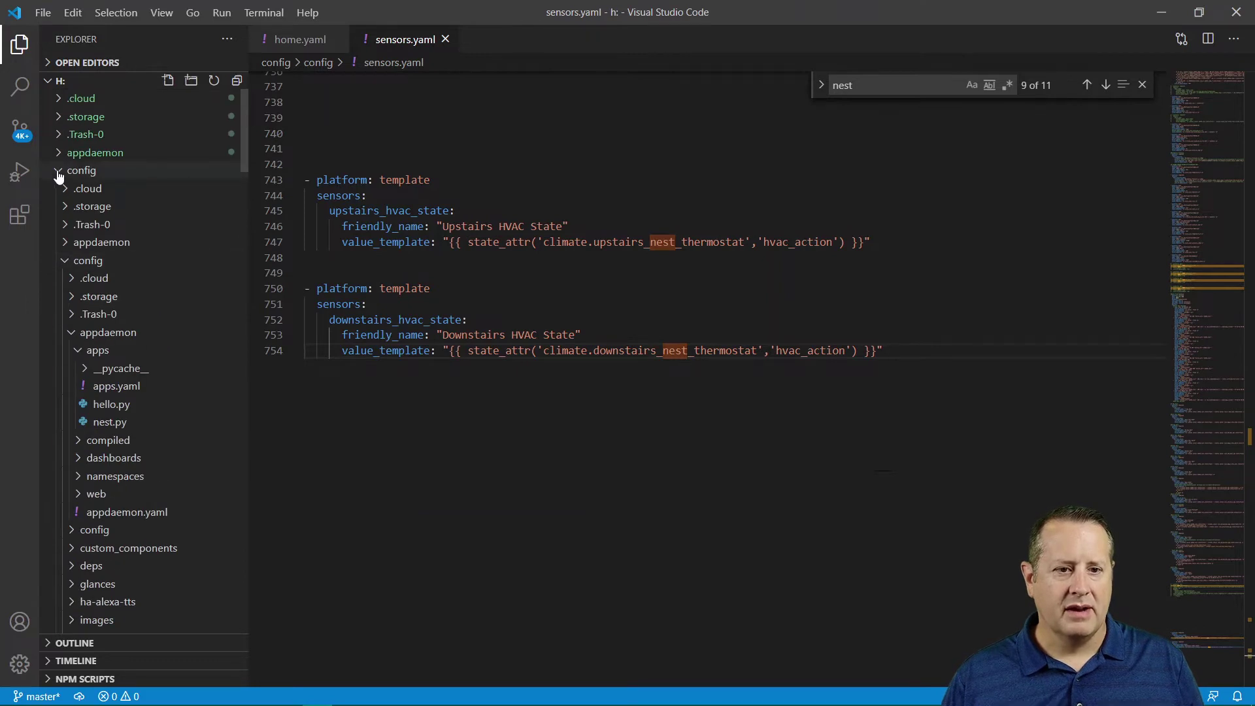
{"action": "left_click", "coordinate": [56, 177]}
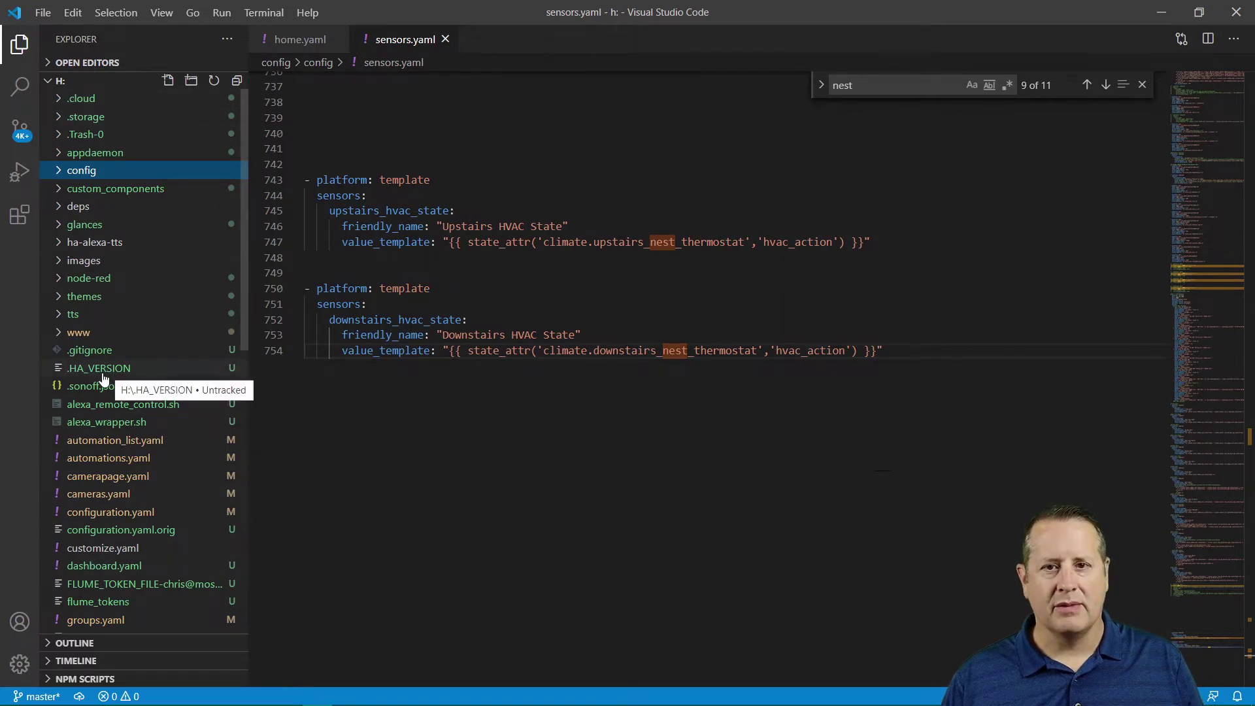
{"action": "left_click", "coordinate": [73, 173]}
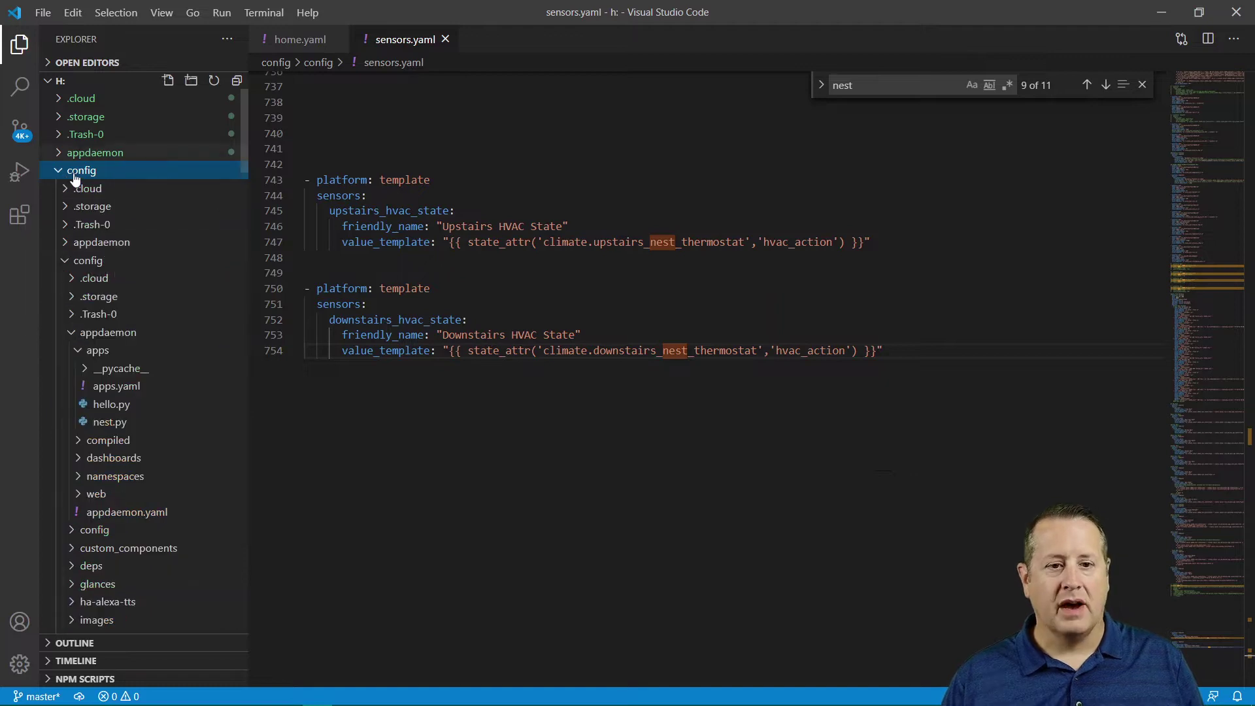
{"action": "left_click", "coordinate": [107, 246]}
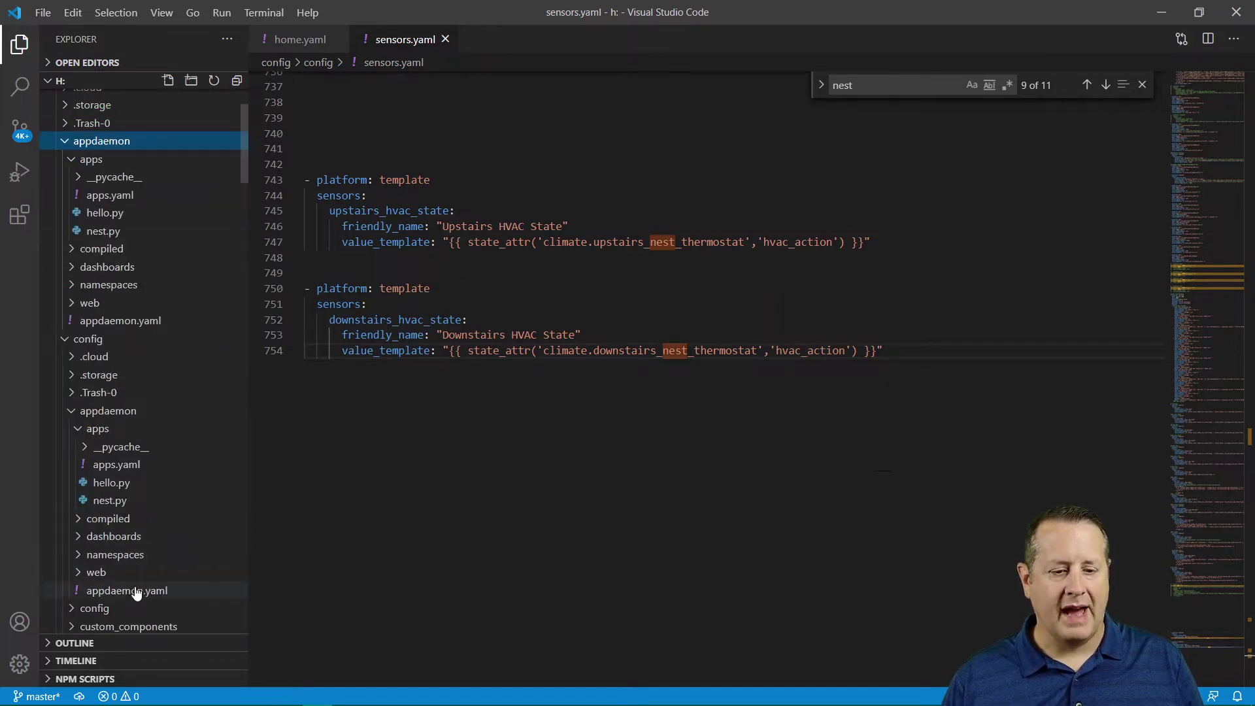
{"action": "left_click", "coordinate": [136, 591]}
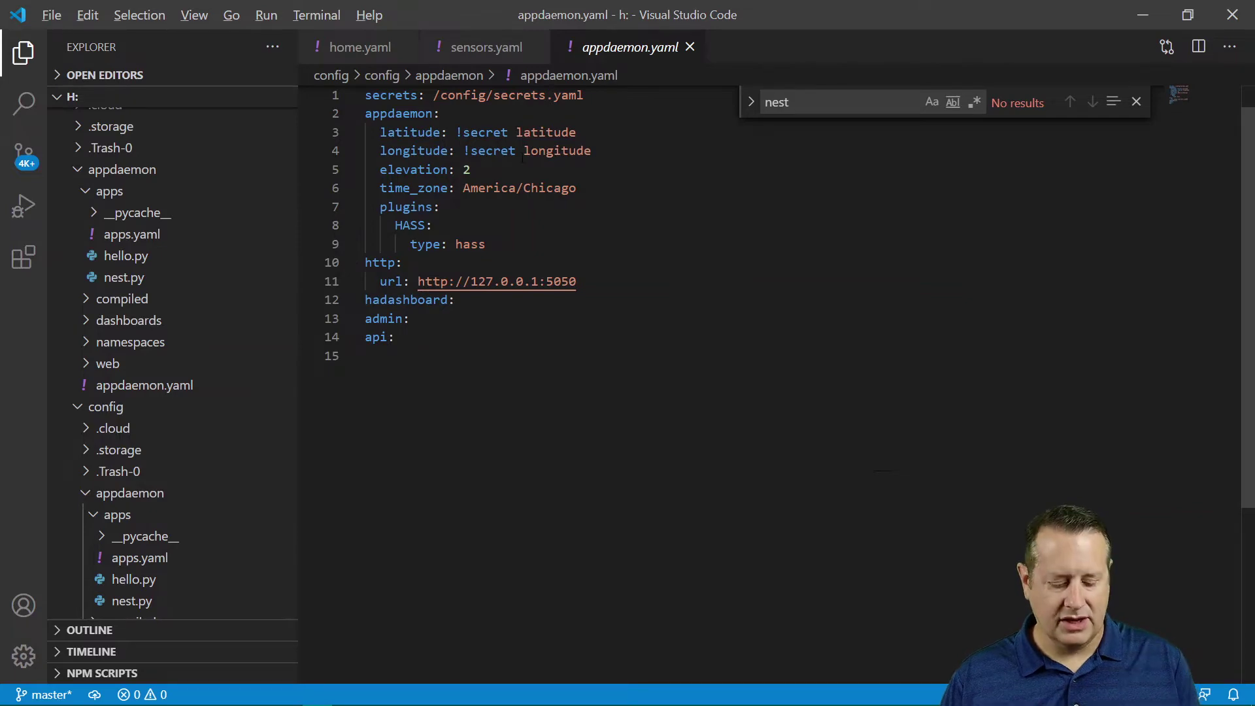
{"action": "key", "text": "alt+Tab"}
{"action": "scroll", "coordinate": [425, 449], "scroll_direction": "down", "scroll_amount": 5}
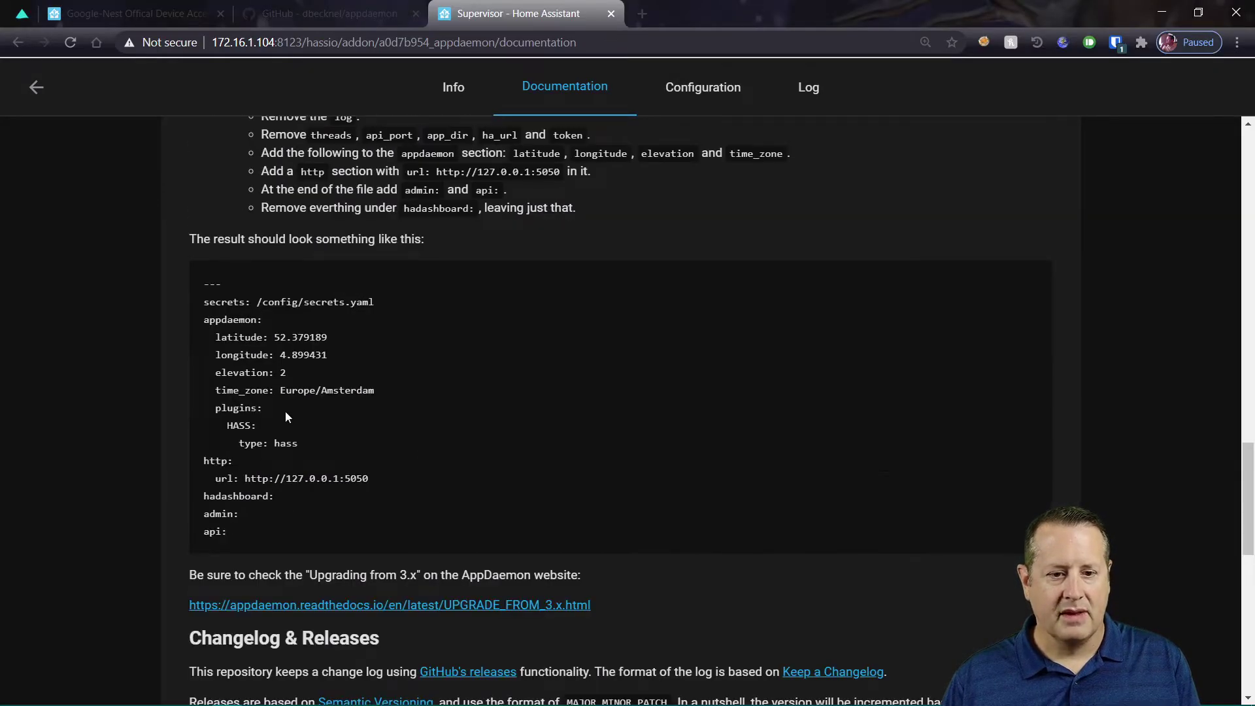
{"action": "key", "text": "alt+Tab"}
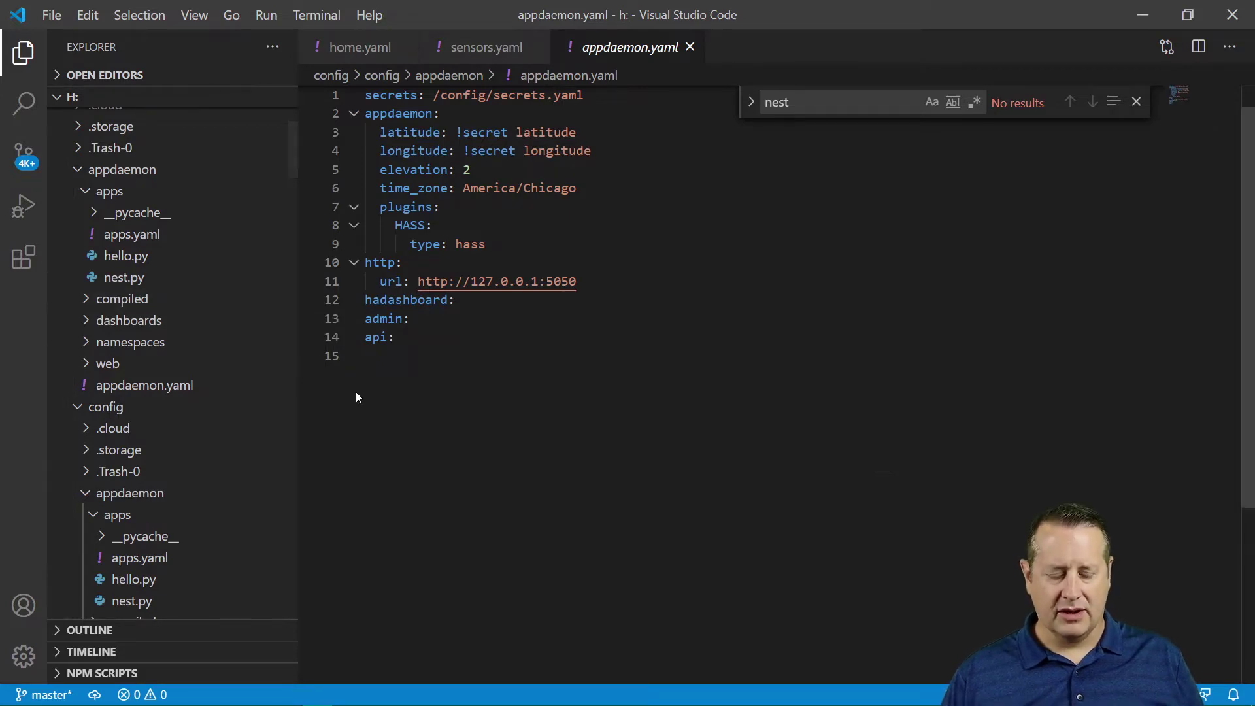
Open the raw nest.py source from the appdaemon GitHub repo and select all of it
{"action": "key", "text": "alt+Tab"}
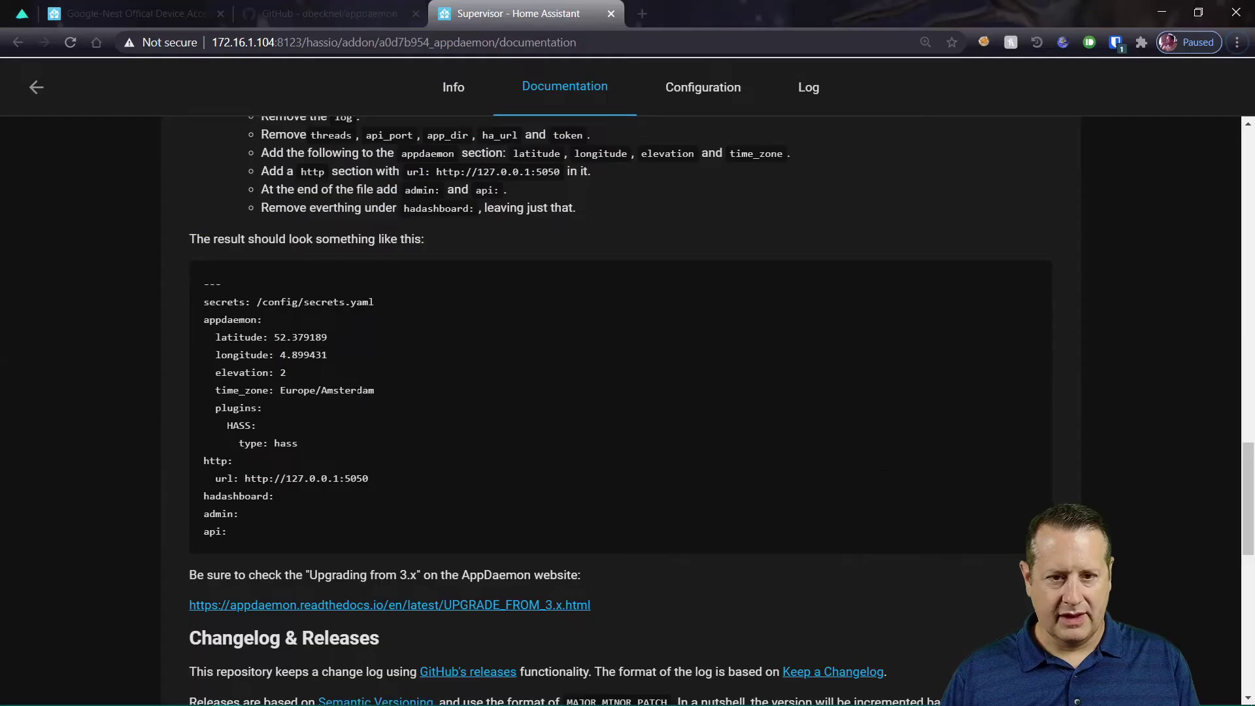
{"action": "left_click", "coordinate": [328, 16]}
{"action": "scroll", "coordinate": [395, 375], "scroll_direction": "down", "scroll_amount": 5}
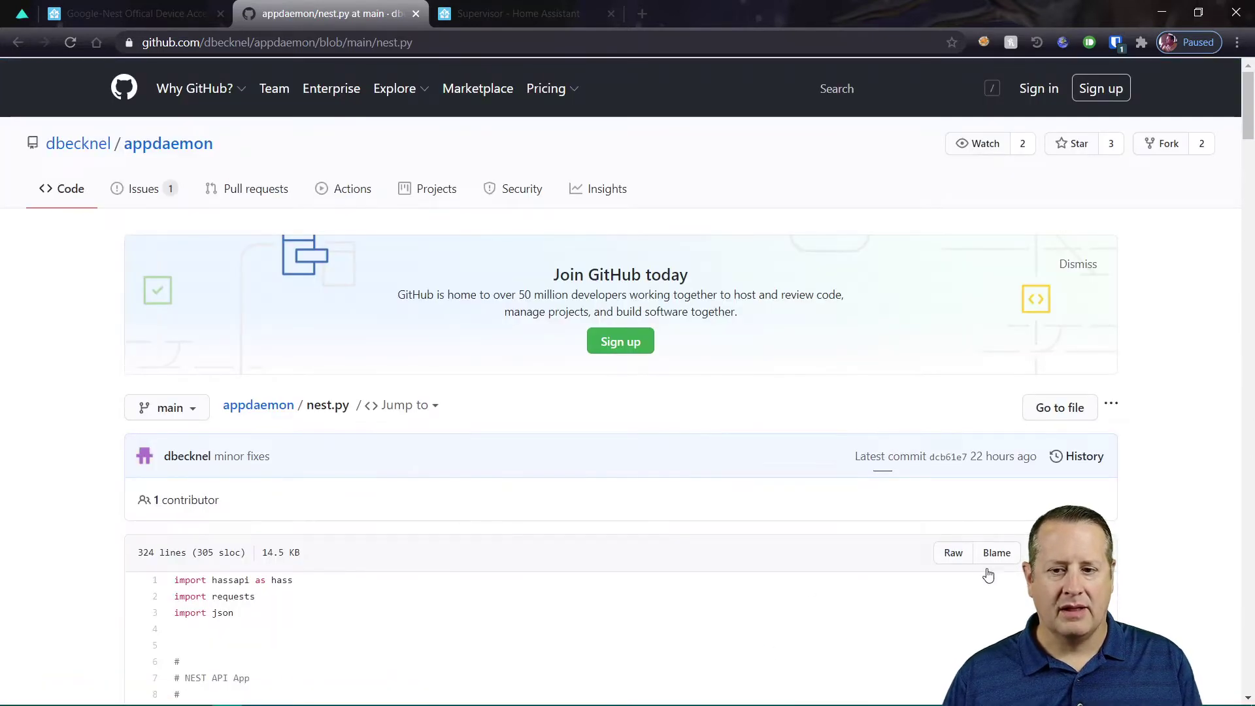
{"action": "left_click", "coordinate": [954, 554]}
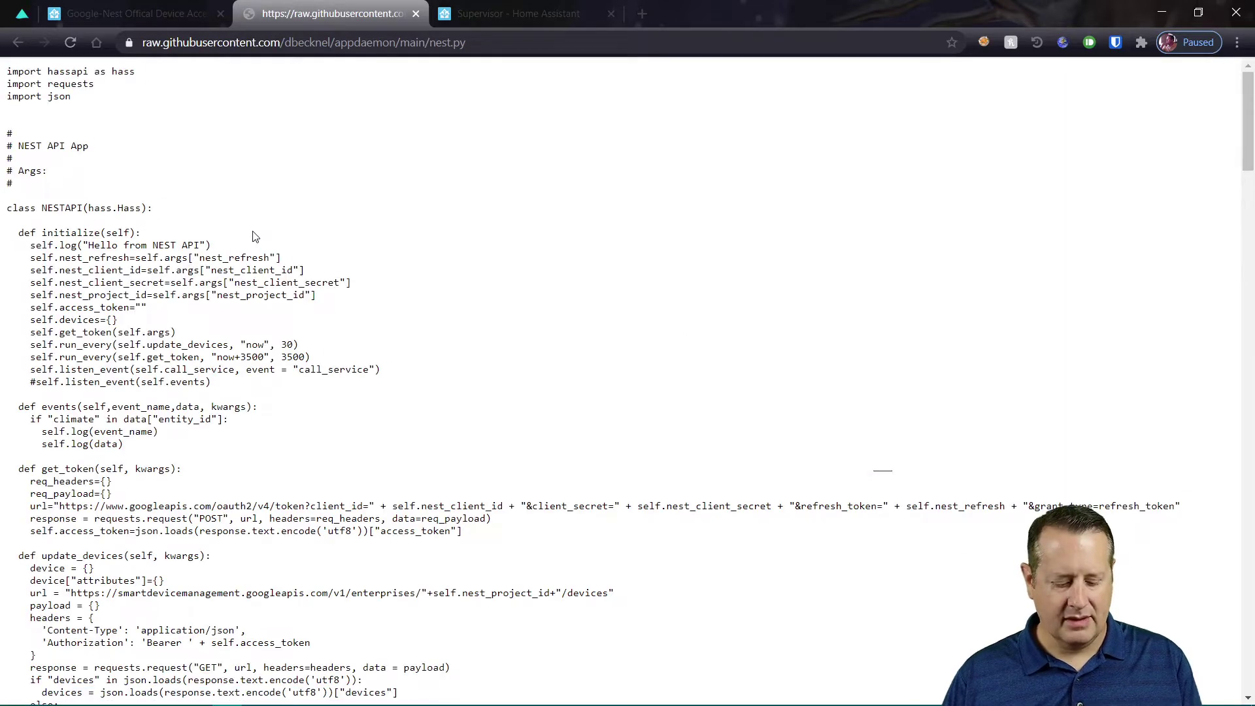
{"action": "key", "text": "ctrl+a"}
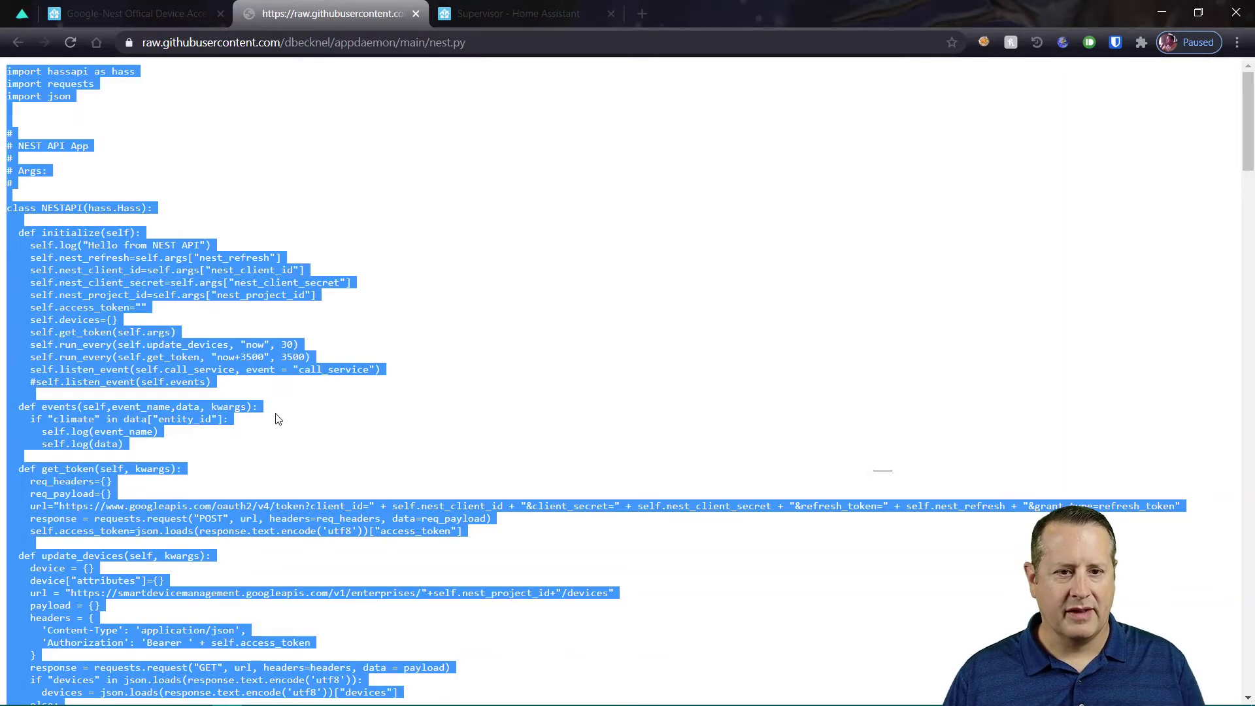
{"action": "scroll", "coordinate": [275, 418], "scroll_direction": "down", "scroll_amount": 15}
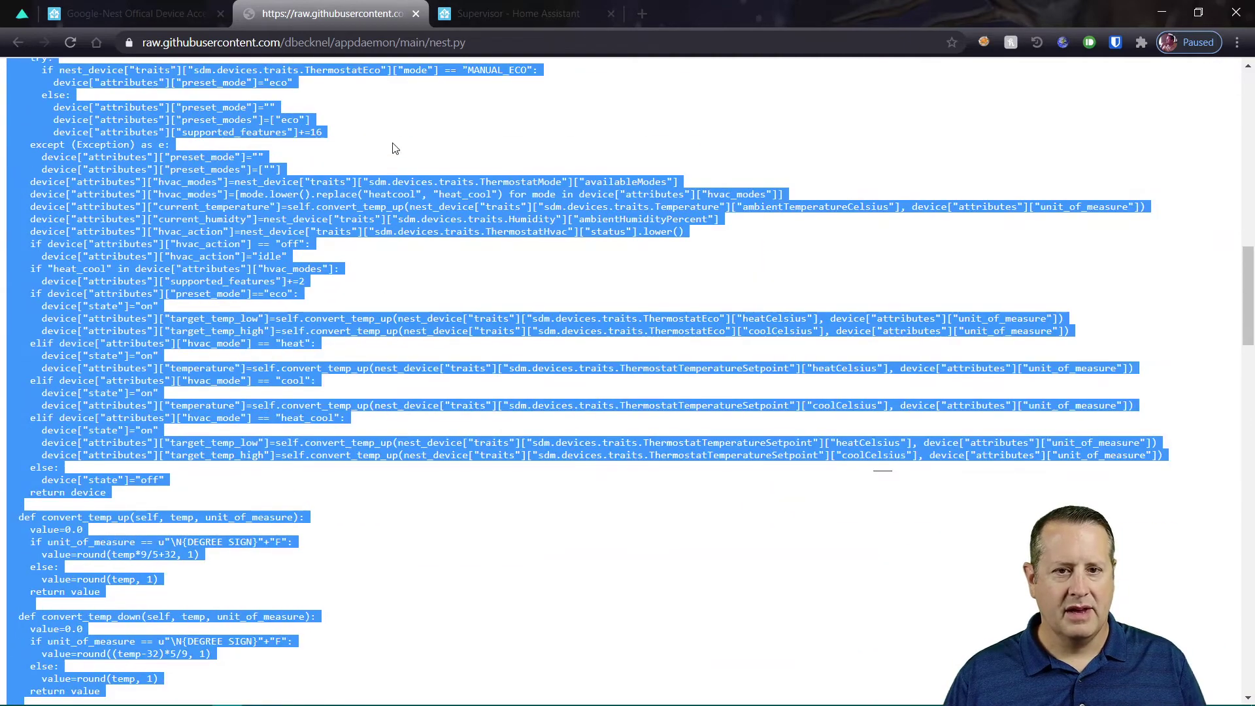
{"action": "key", "text": "alt+Tab"}
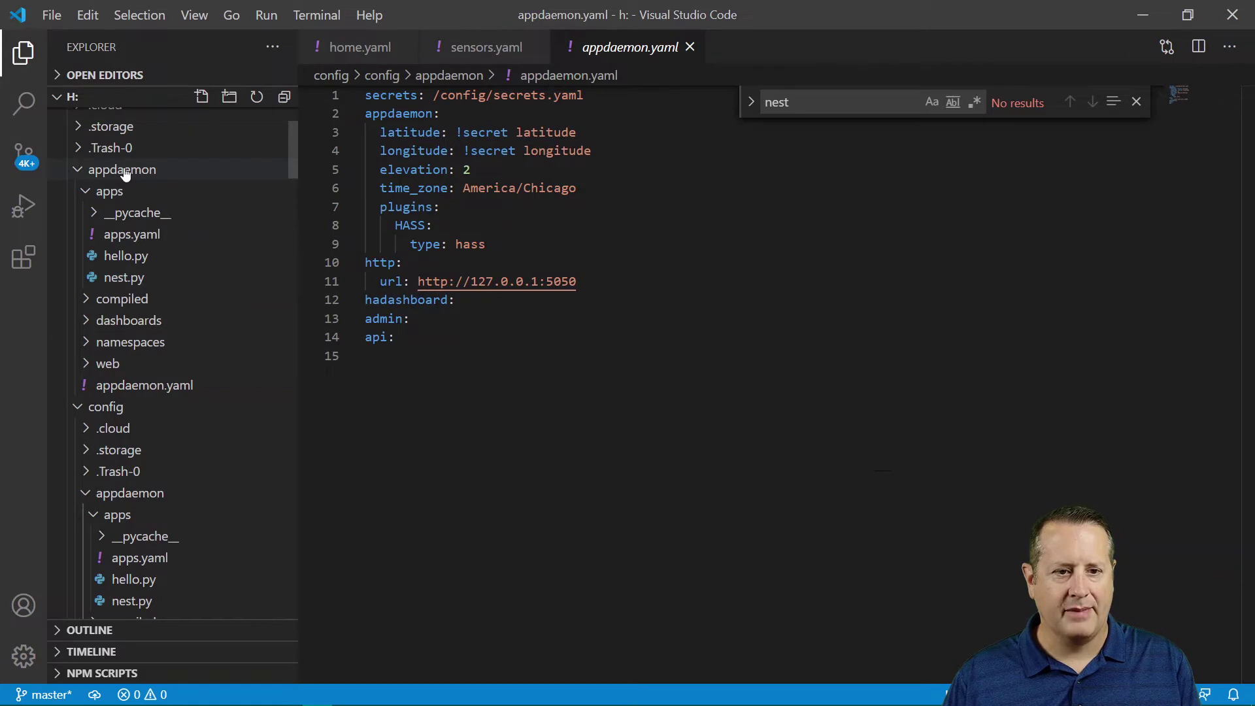
Open nest.py, dismiss the Python notice, and open apps.yaml with the nest NESTAPI entry
{"action": "left_click", "coordinate": [120, 280]}
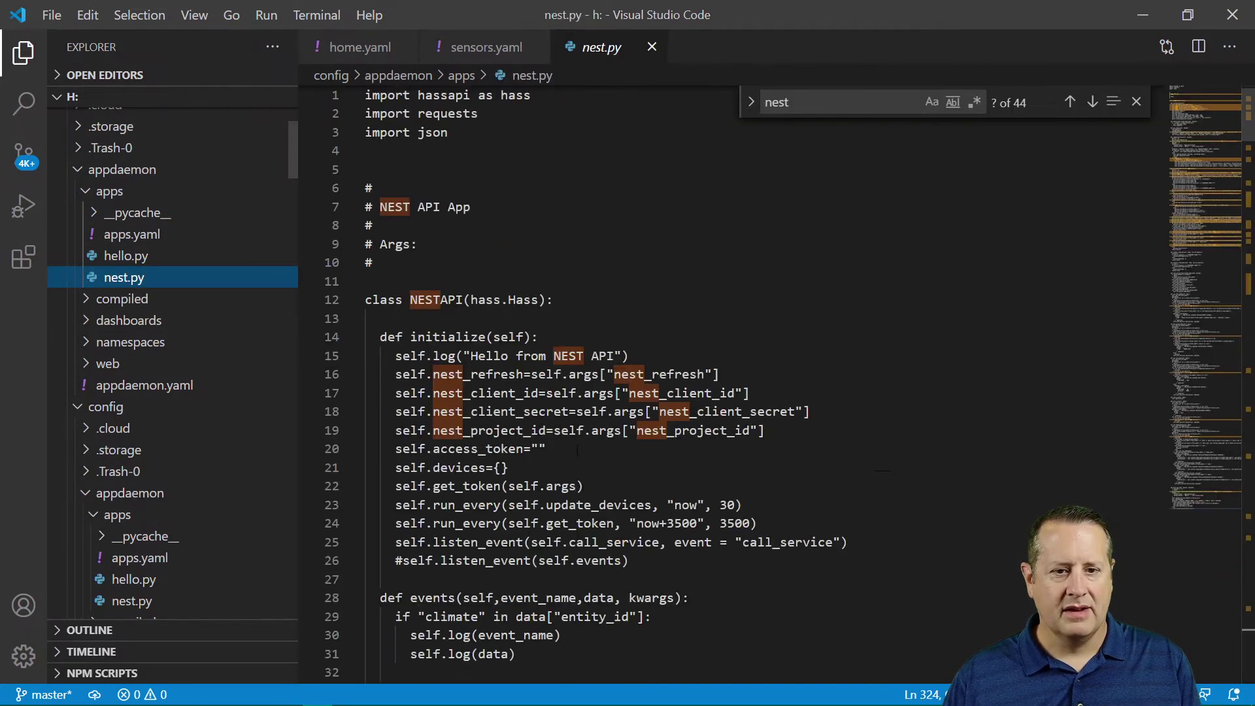
{"action": "right_click", "coordinate": [108, 195]}
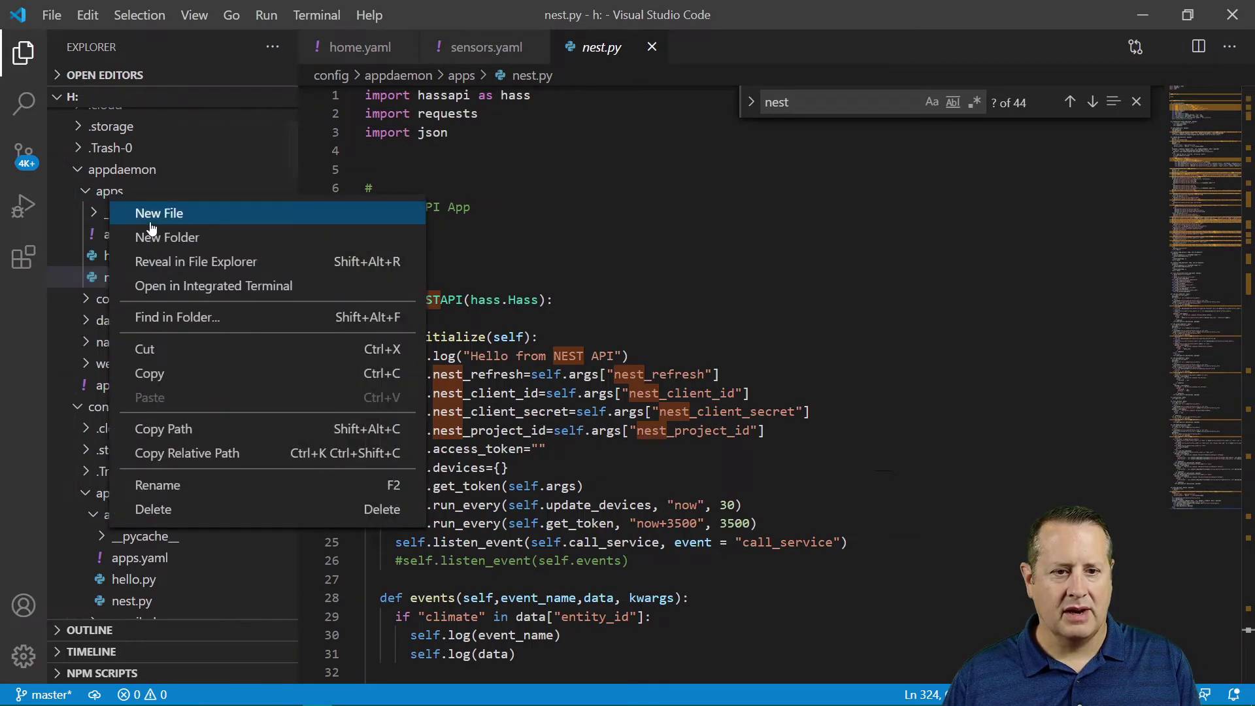
{"action": "key", "text": "Escape"}
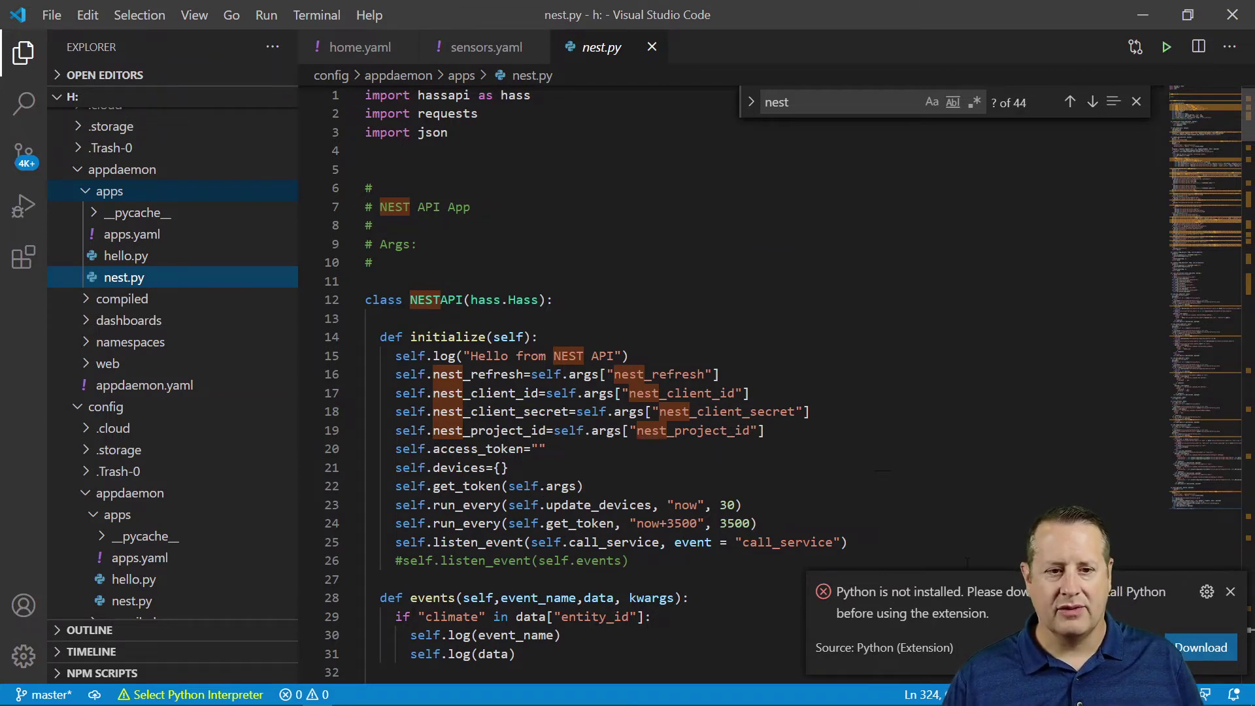
{"action": "left_click", "coordinate": [1230, 592]}
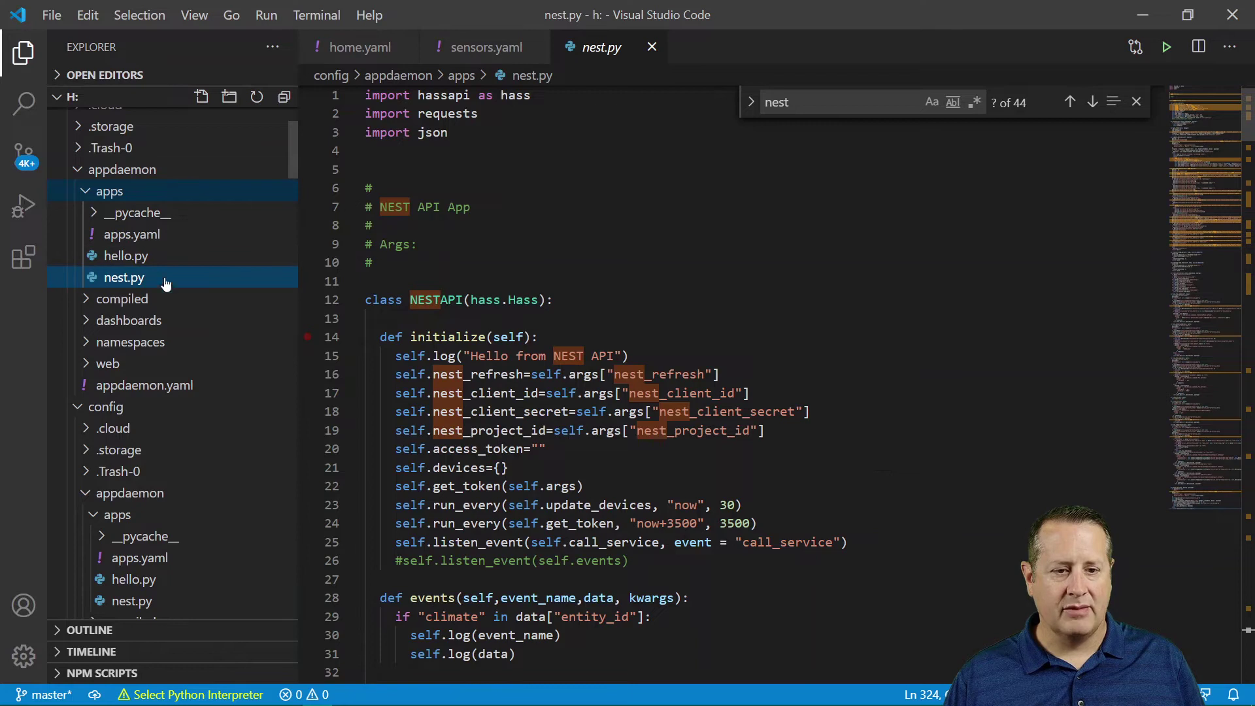
{"action": "left_click", "coordinate": [124, 237]}
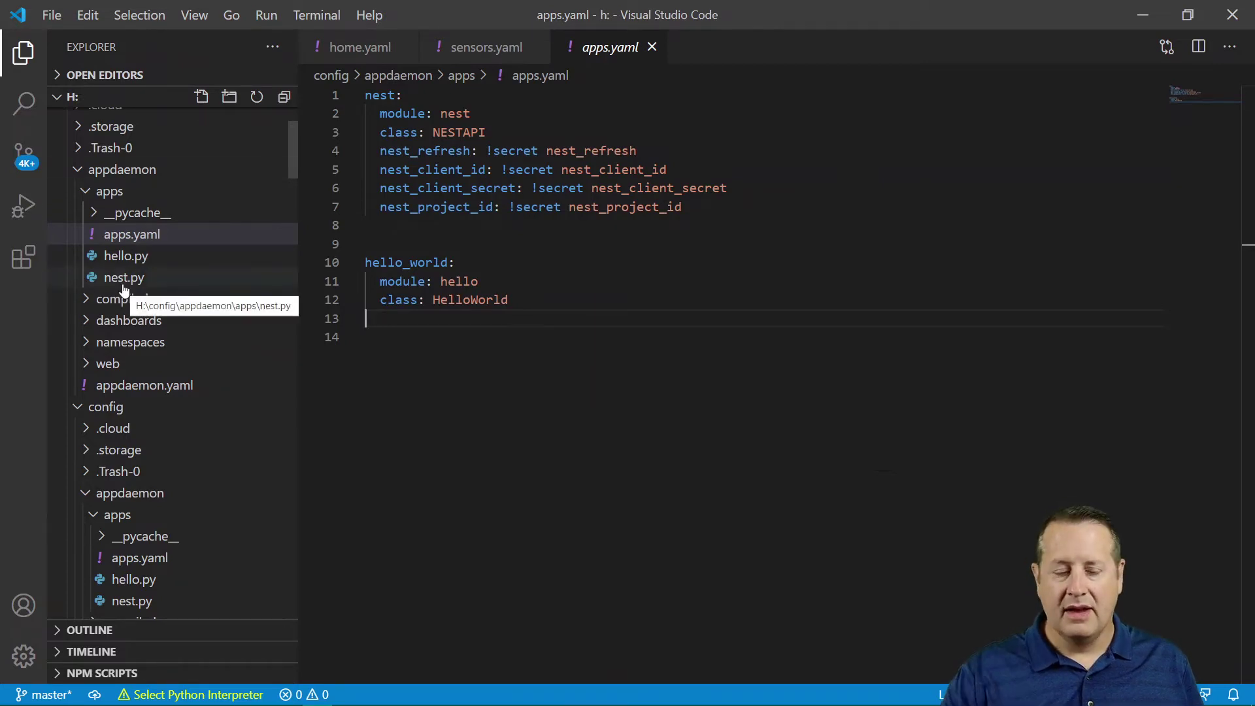
{"action": "key", "text": "alt+Tab"}
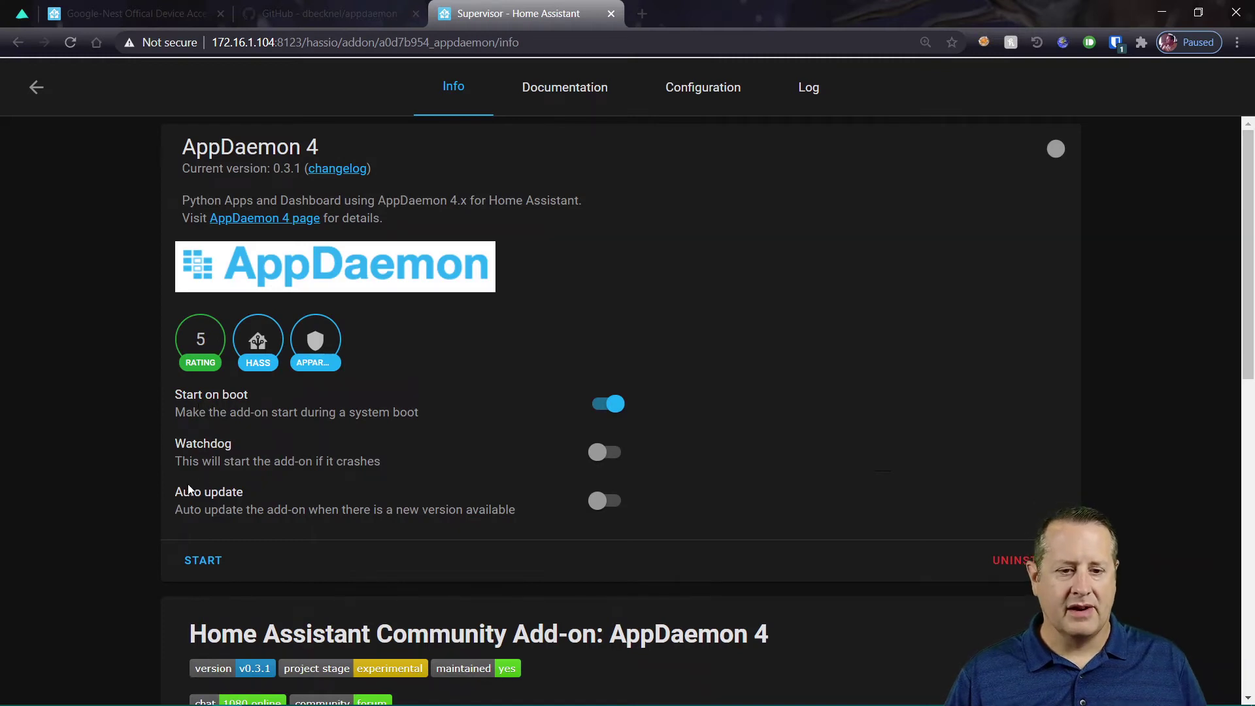
Start the AppDaemon 4 add-on and refresh its log until startup output appears
{"action": "left_click", "coordinate": [208, 563]}
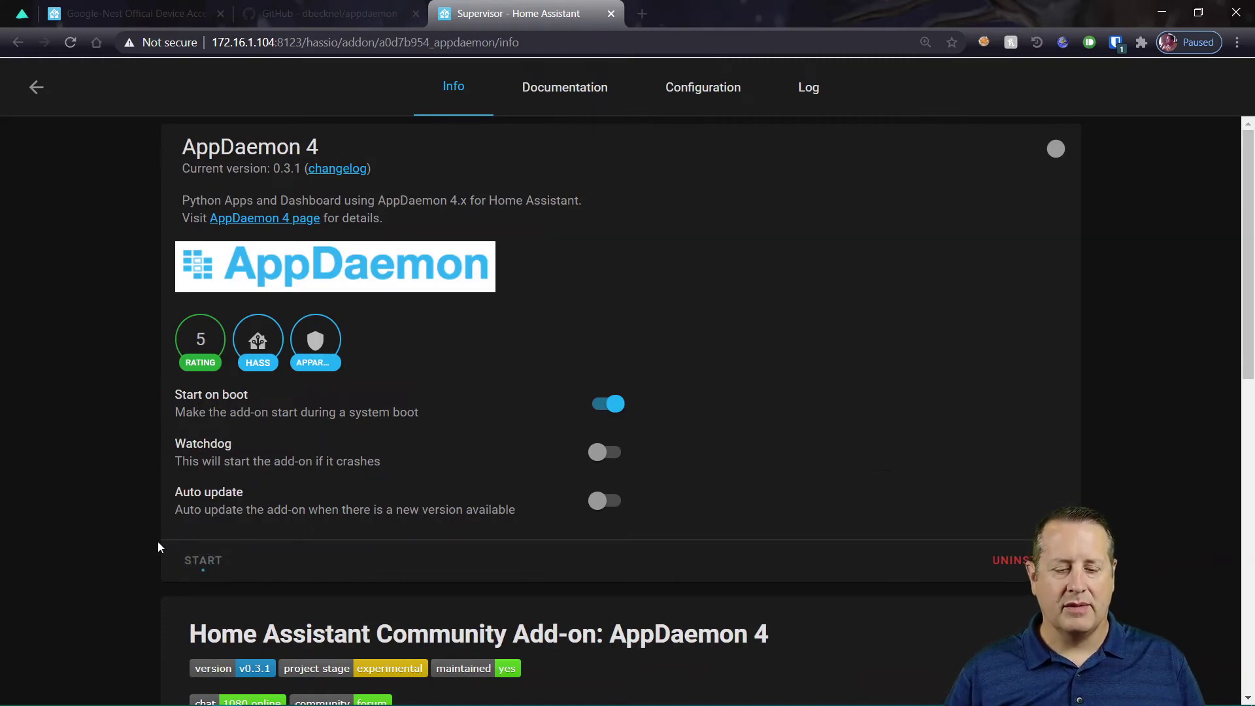
{"action": "left_click", "coordinate": [805, 95]}
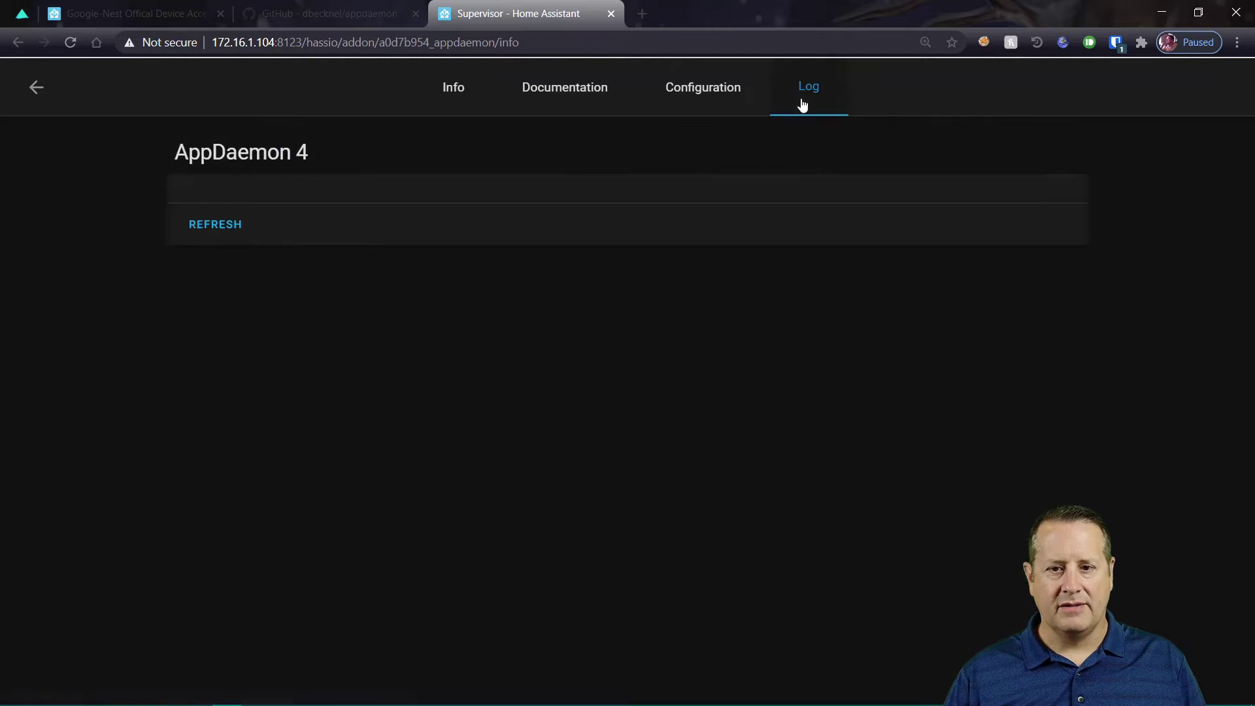
{"action": "left_click", "coordinate": [223, 457]}
{"action": "scroll", "coordinate": [223, 458], "scroll_direction": "down", "scroll_amount": 2}
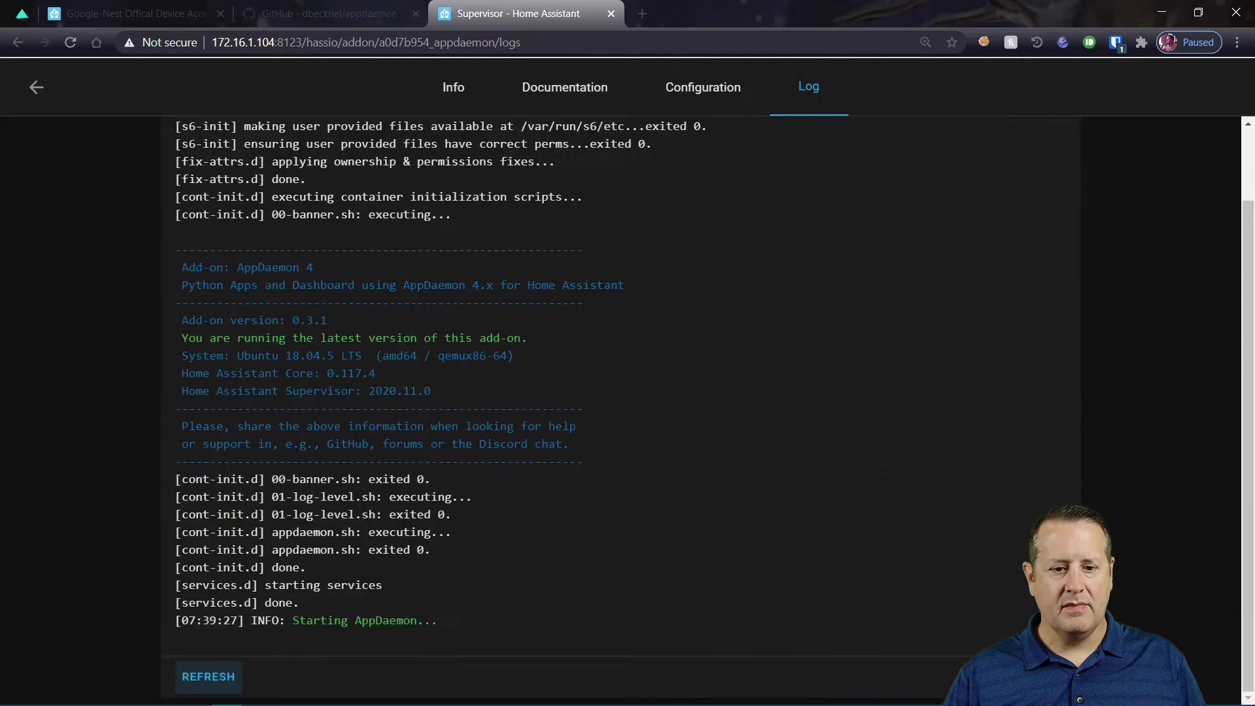
{"action": "left_click", "coordinate": [208, 678]}
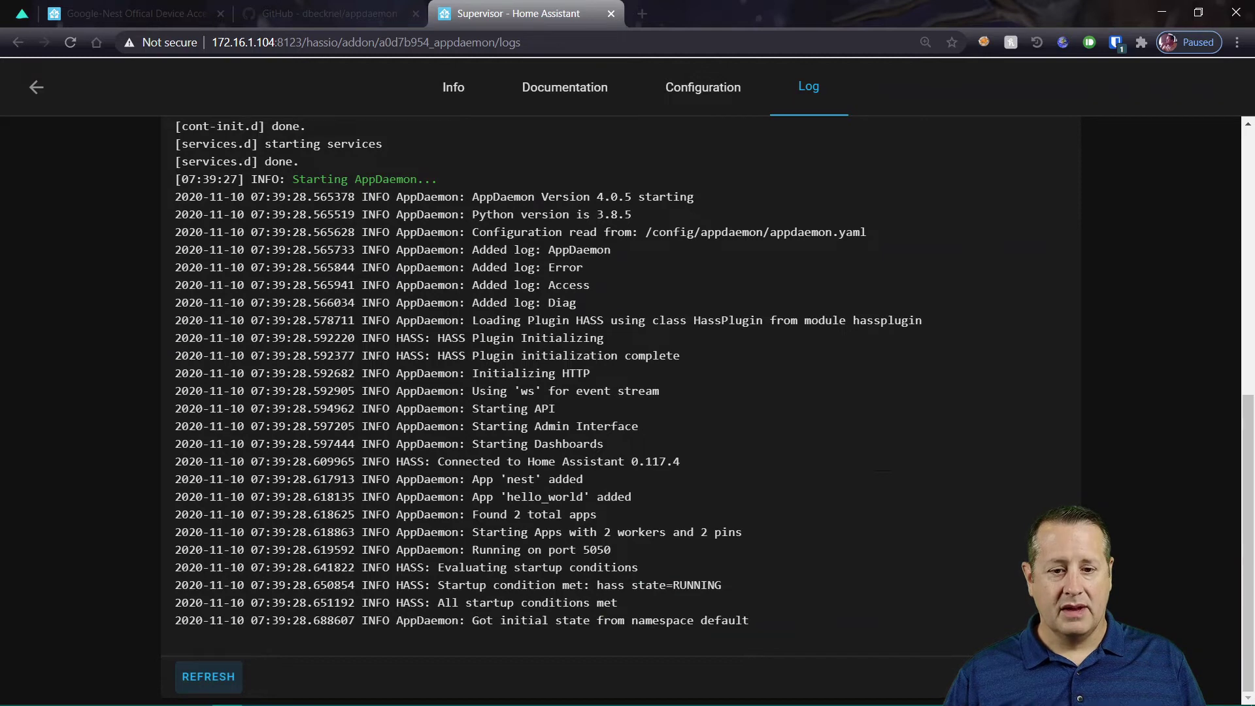
Highlight log lines showing apps 'nest' and hello_world added, 2 total apps, and hello_world ready
{"action": "left_click_drag", "start_coordinate": [444, 482], "coordinate": [590, 483]}
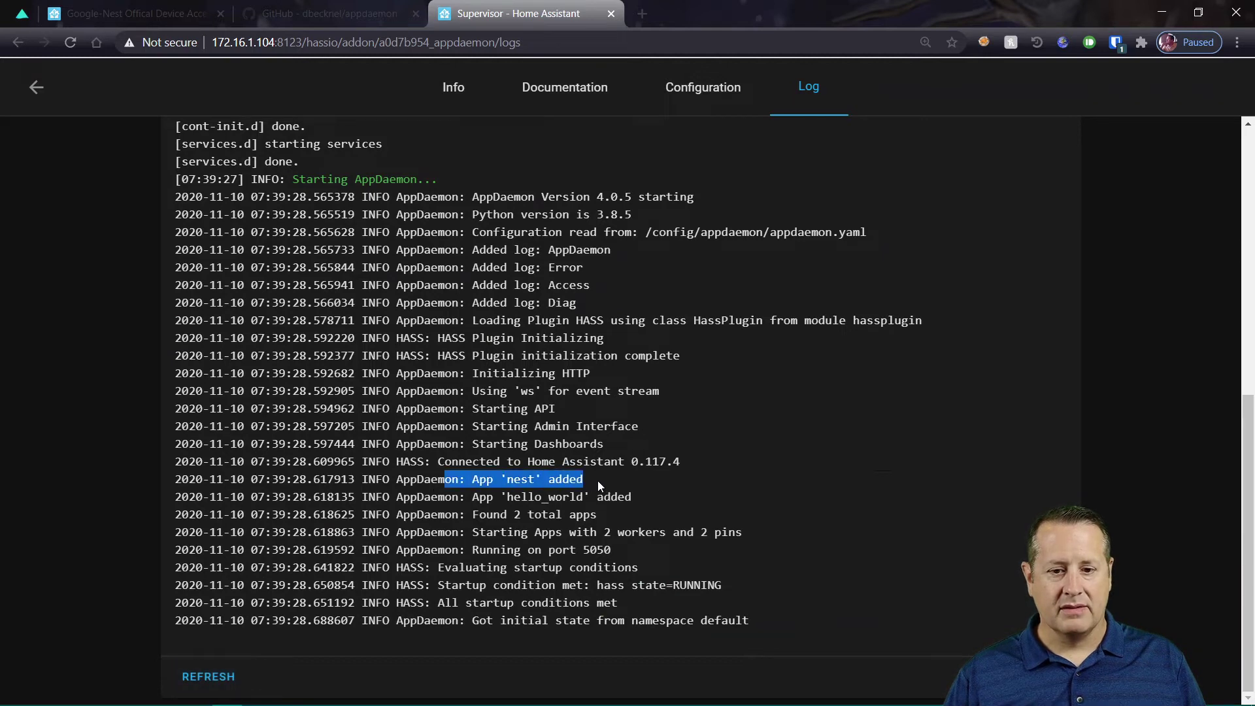
{"action": "left_click_drag", "start_coordinate": [459, 497], "coordinate": [634, 508]}
{"action": "left_click_drag", "start_coordinate": [508, 515], "coordinate": [548, 514]}
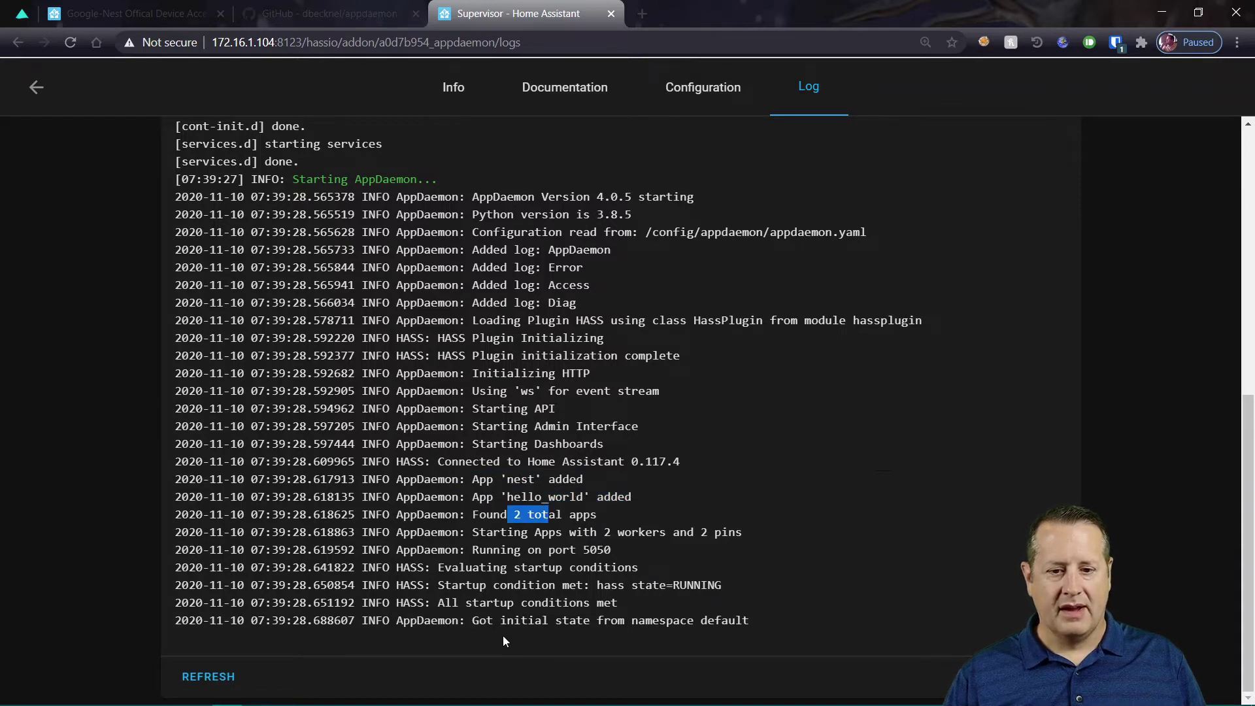
{"action": "left_click", "coordinate": [207, 675]}
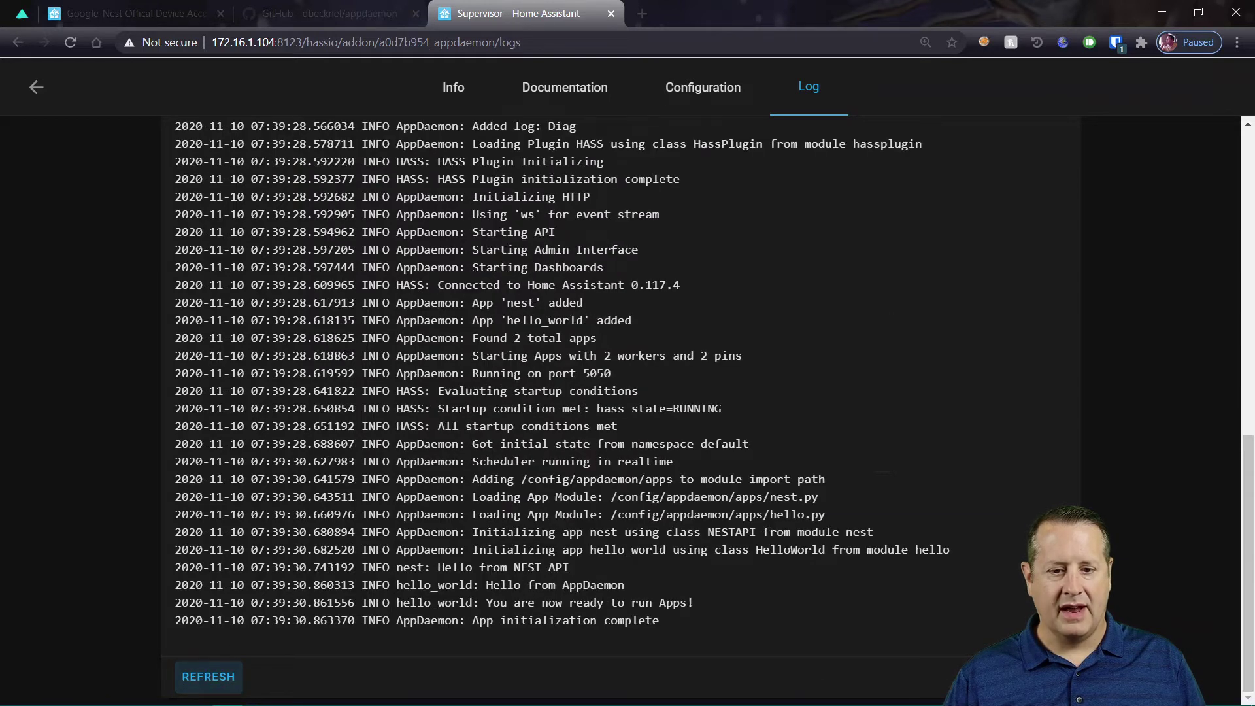
{"action": "left_click_drag", "start_coordinate": [535, 602], "coordinate": [617, 601]}
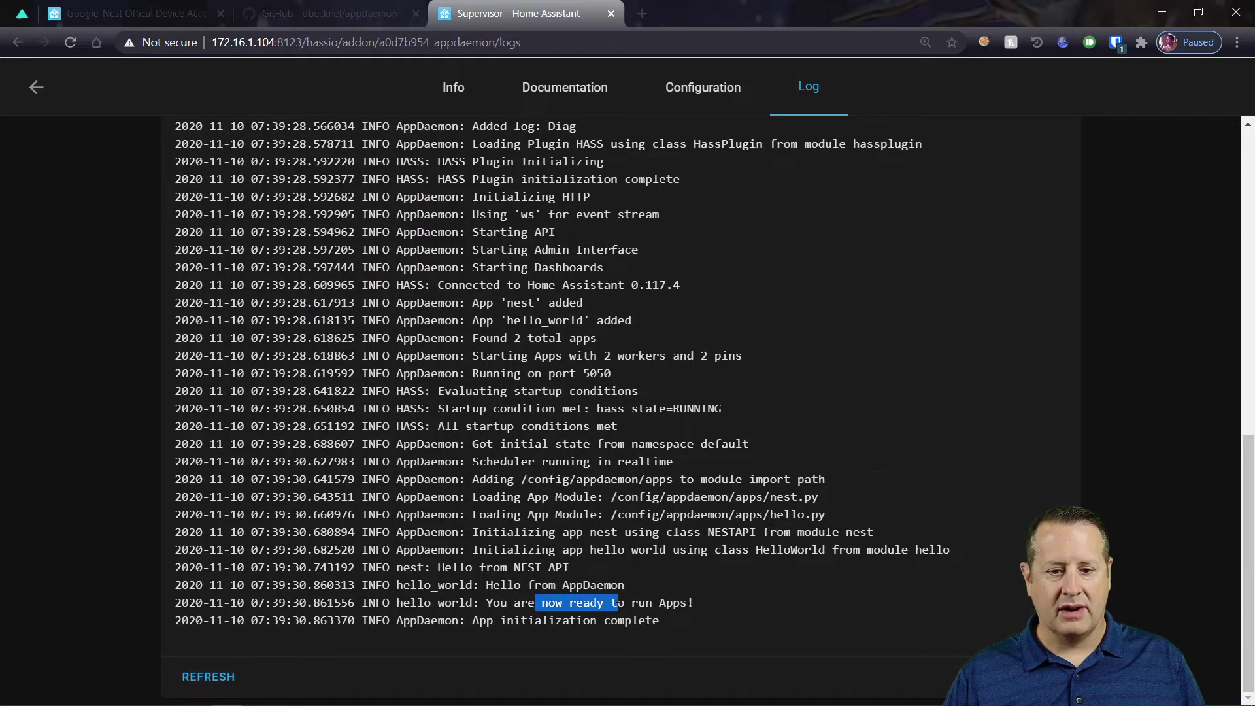
{"action": "scroll", "coordinate": [549, 531], "scroll_direction": "up", "scroll_amount": 15}
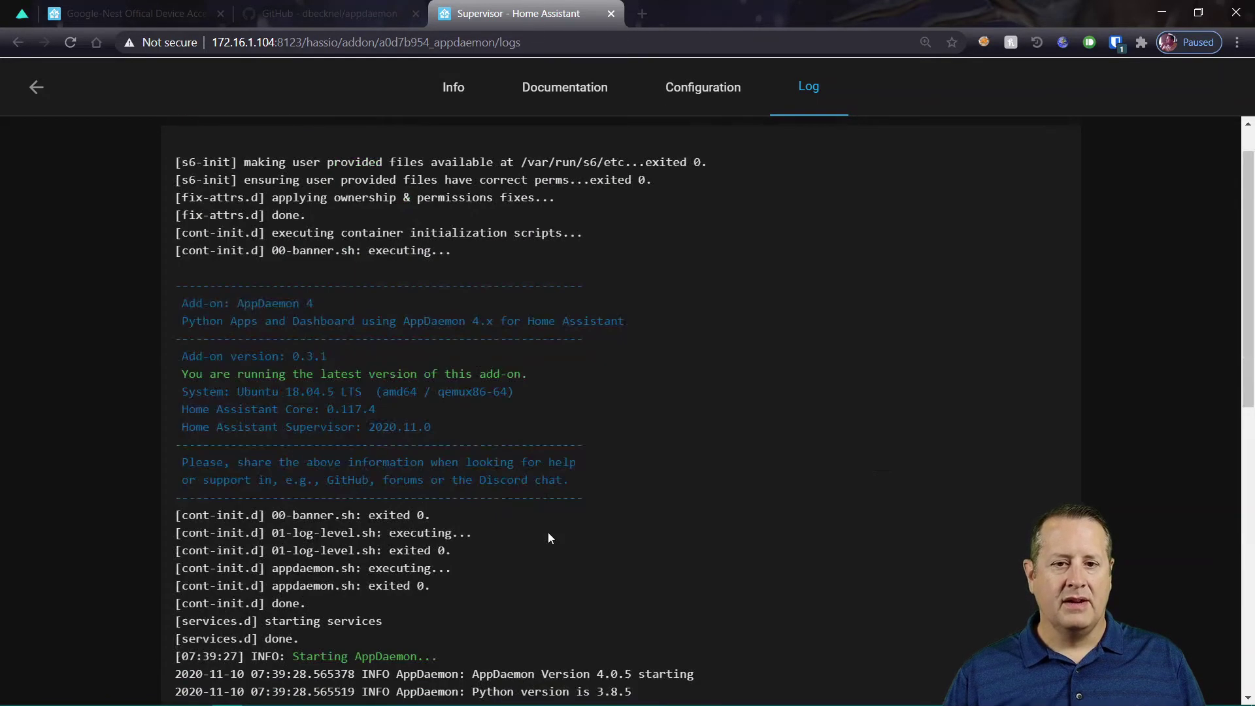
{"action": "left_click", "coordinate": [454, 96]}
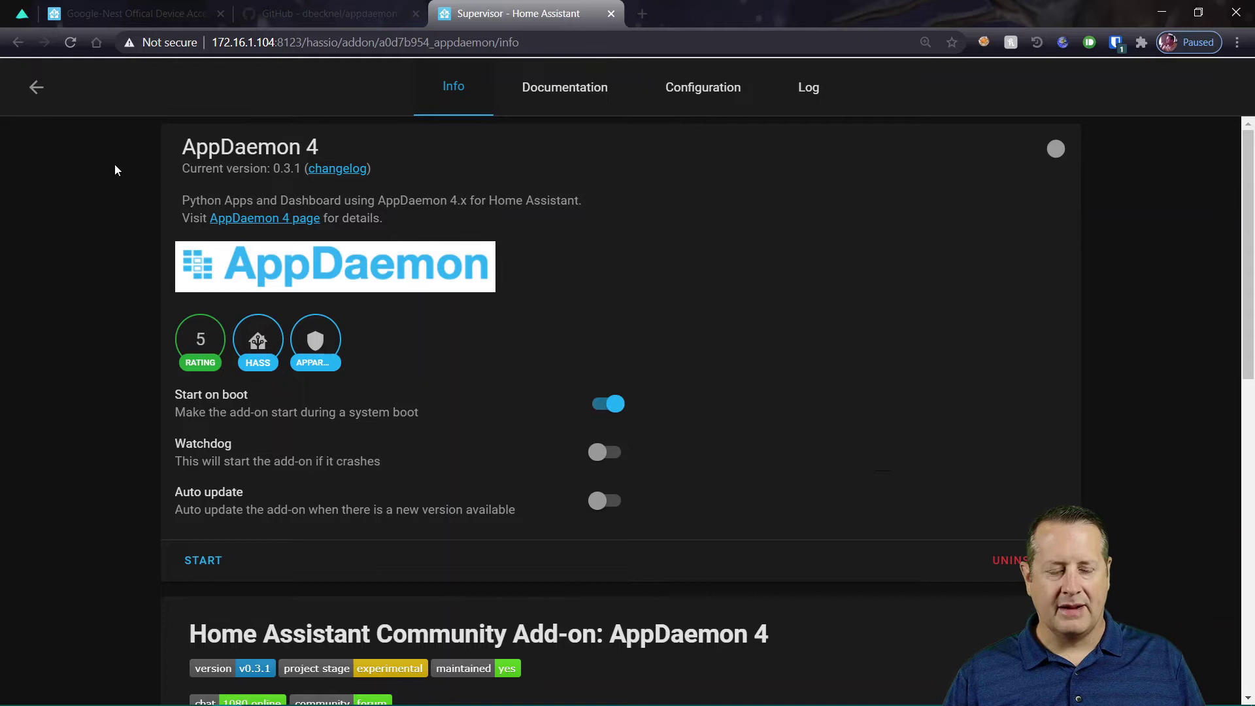
Reload the AppDaemon 4 info page so it shows the add-on running
{"action": "left_click", "coordinate": [71, 41]}
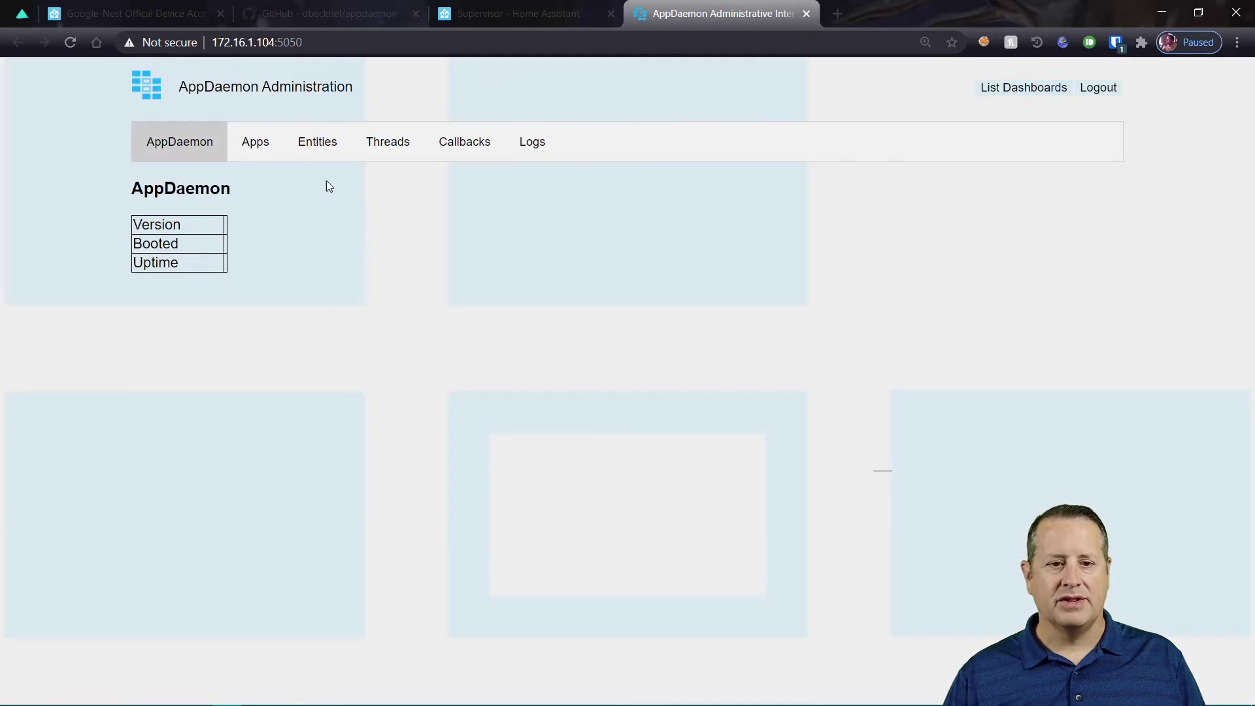
Check that nest and hello_world appear under Active Apps, then view the Entities list
{"action": "left_click", "coordinate": [259, 145]}
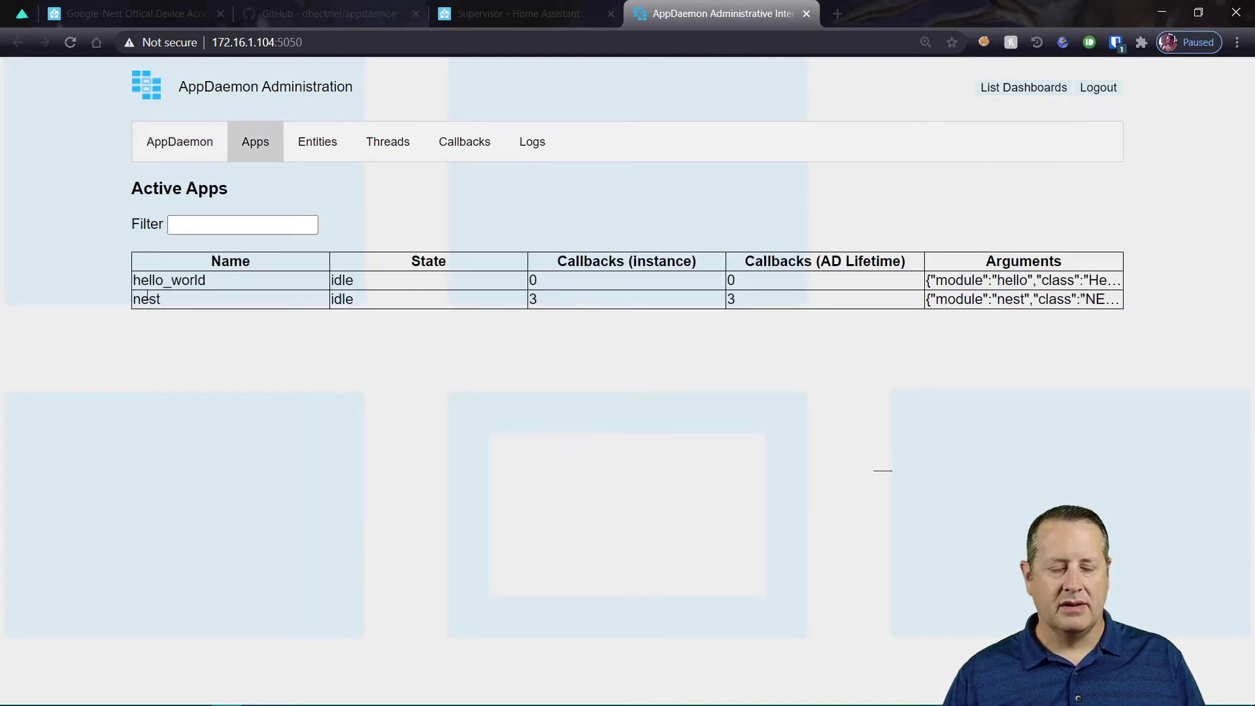
{"action": "left_click_drag", "start_coordinate": [260, 280], "coordinate": [122, 277]}
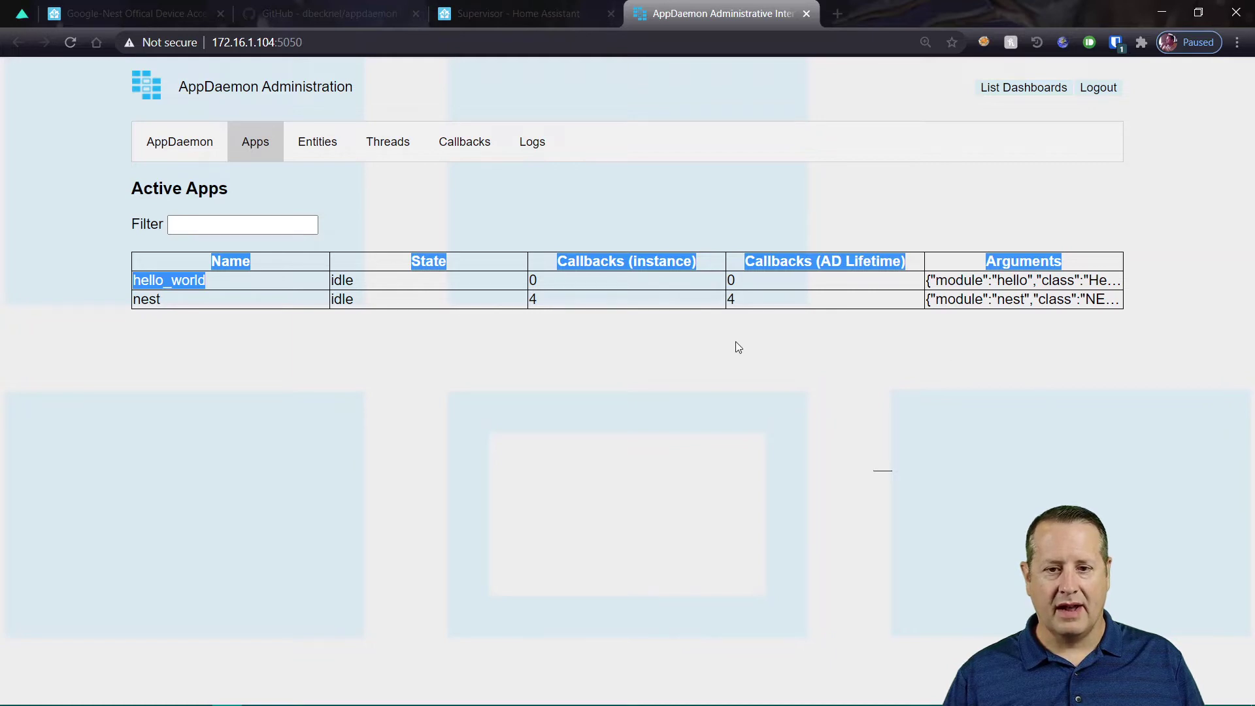
{"action": "left_click", "coordinate": [609, 352]}
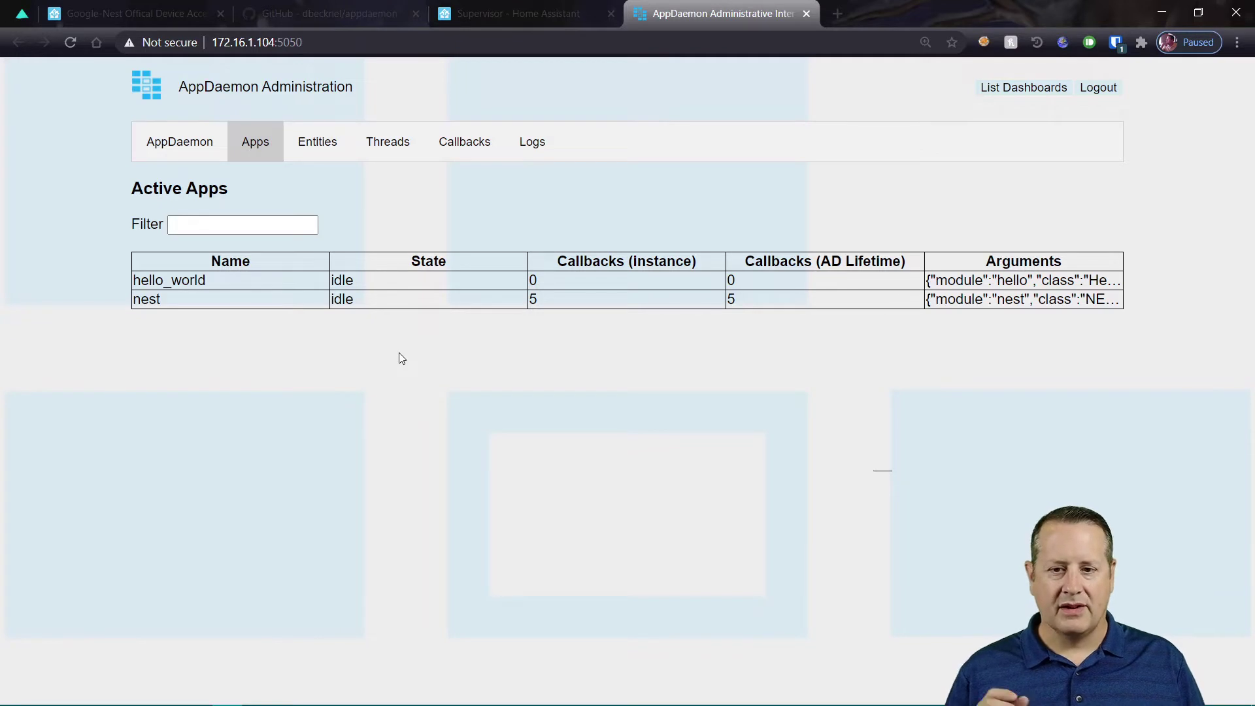
{"action": "left_click", "coordinate": [318, 149]}
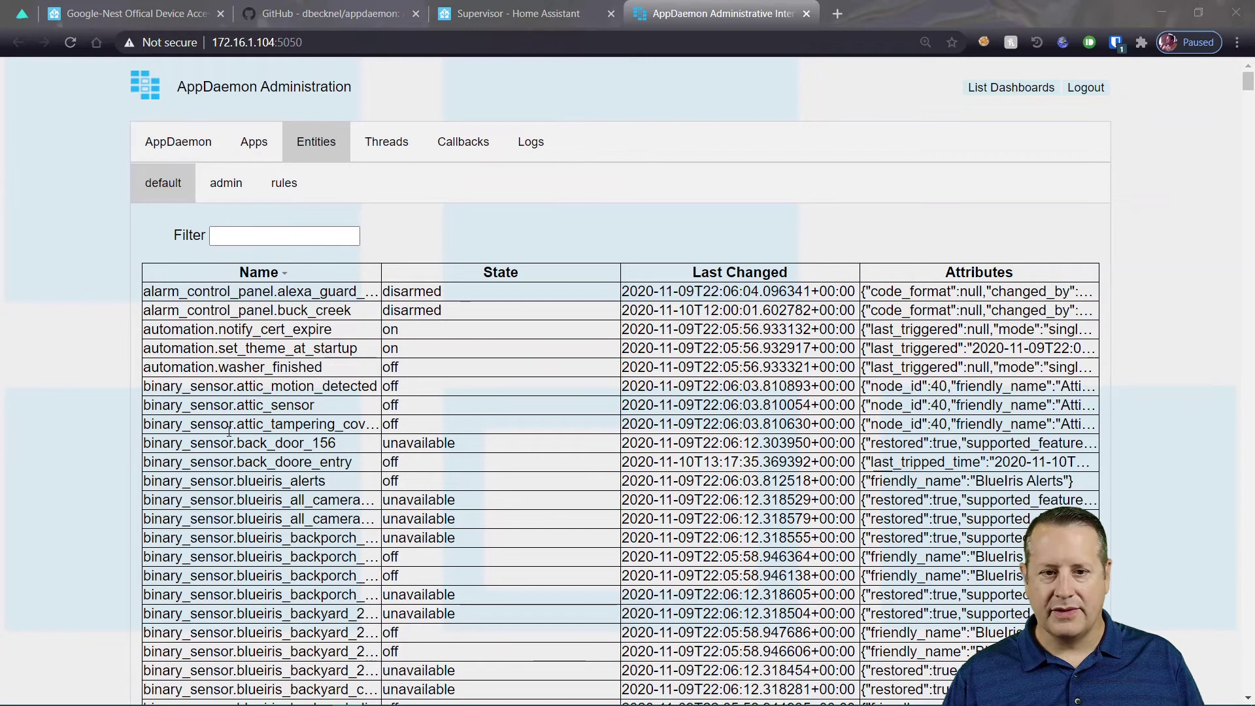
Filter the AppDaemon entities to 'nest_thermostat' and inspect their attributes
{"action": "left_click", "coordinate": [316, 236]}
{"action": "type", "text": "n"}
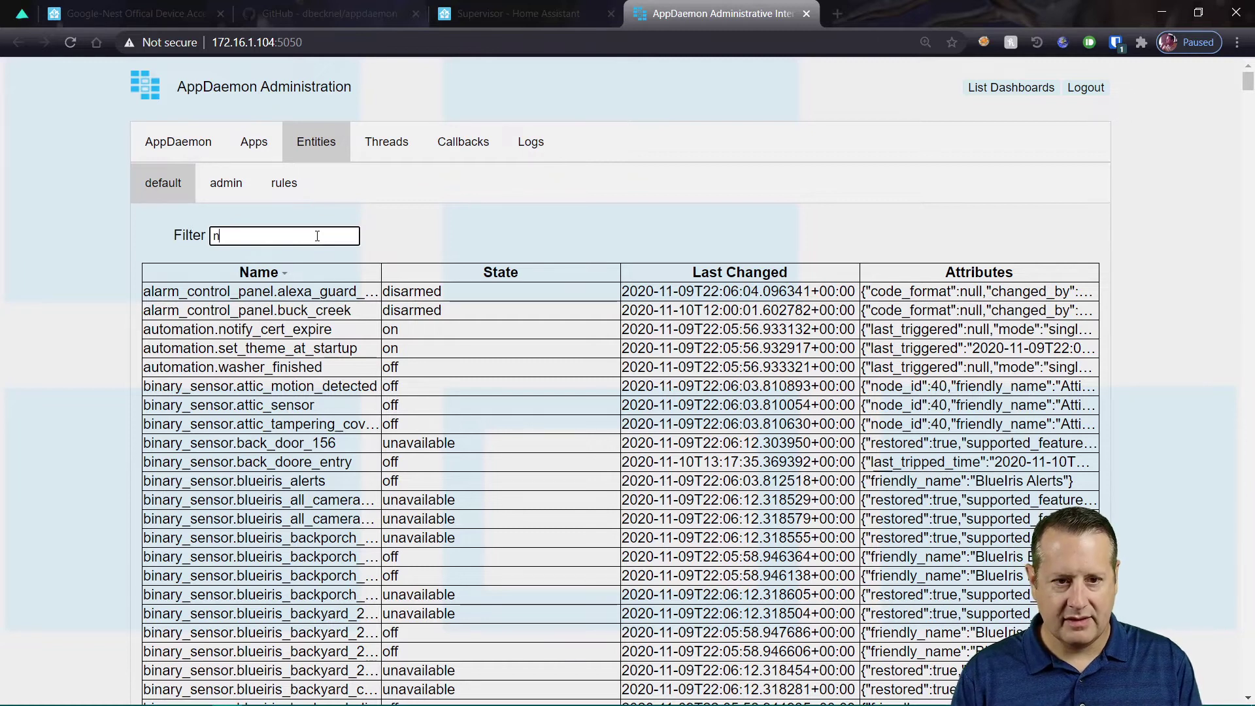
{"action": "type", "text": "est_therm"}
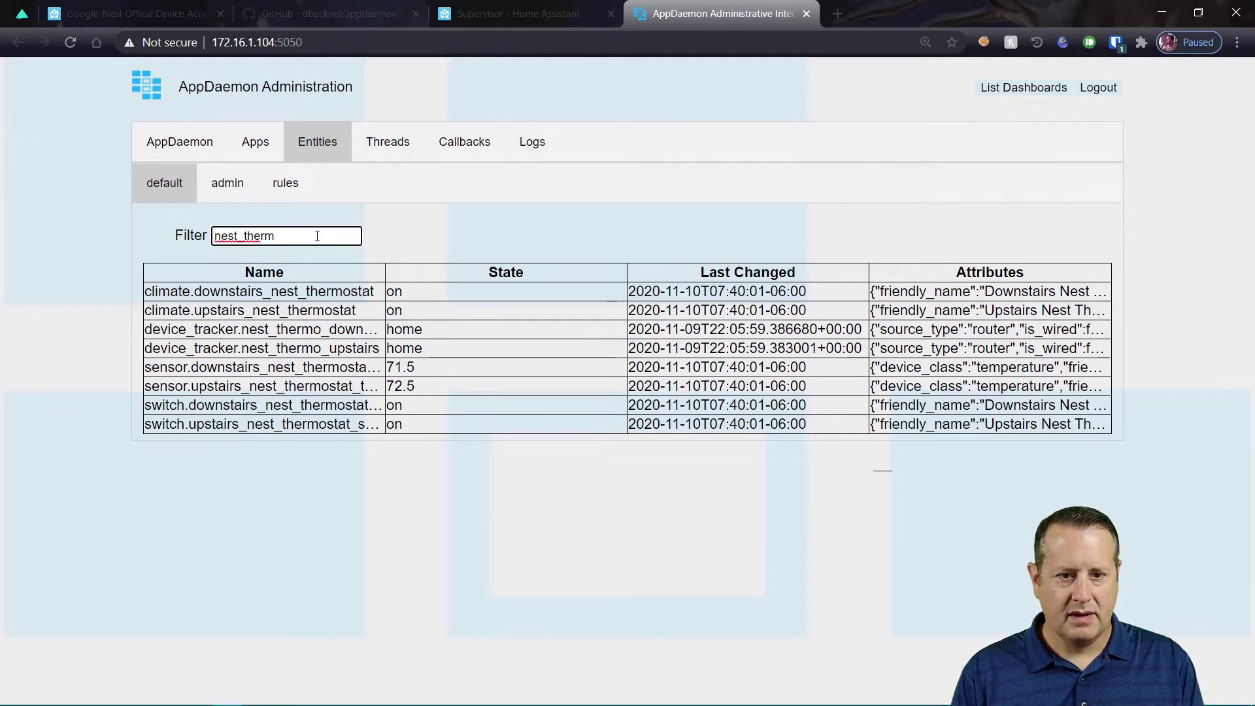
{"action": "type", "text": "ostat"}
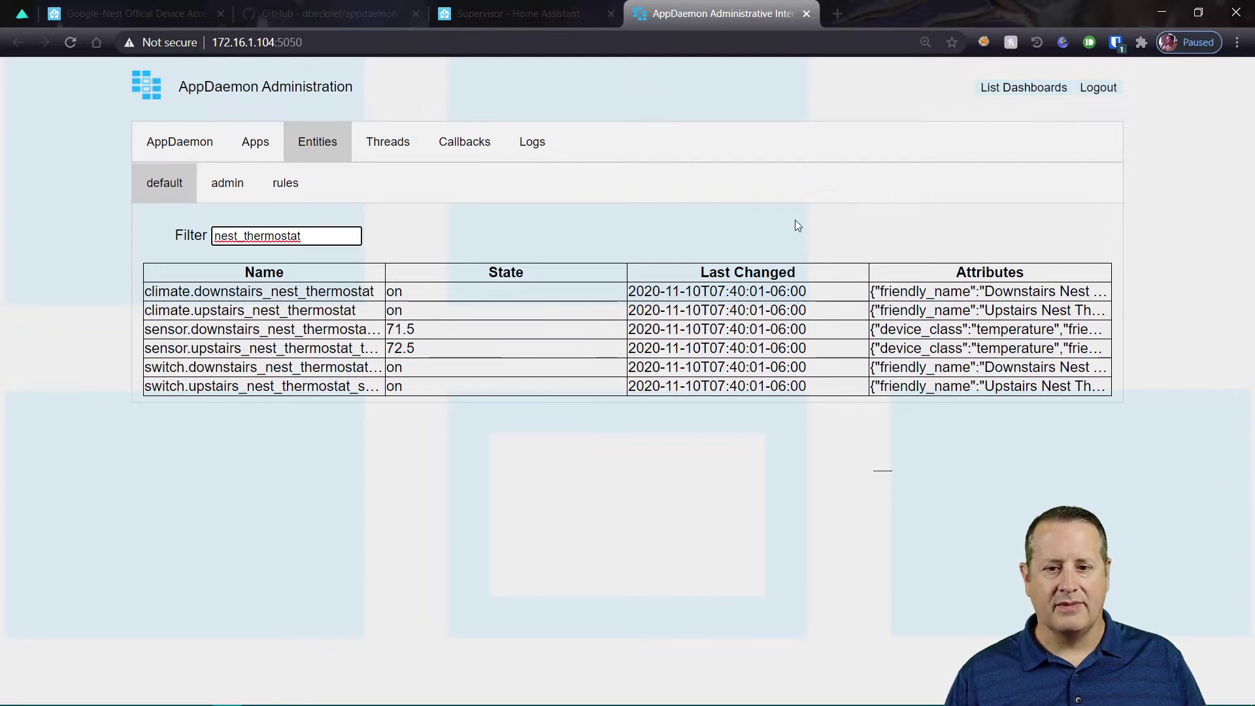
{"action": "mouse_move", "coordinate": [915, 285]}
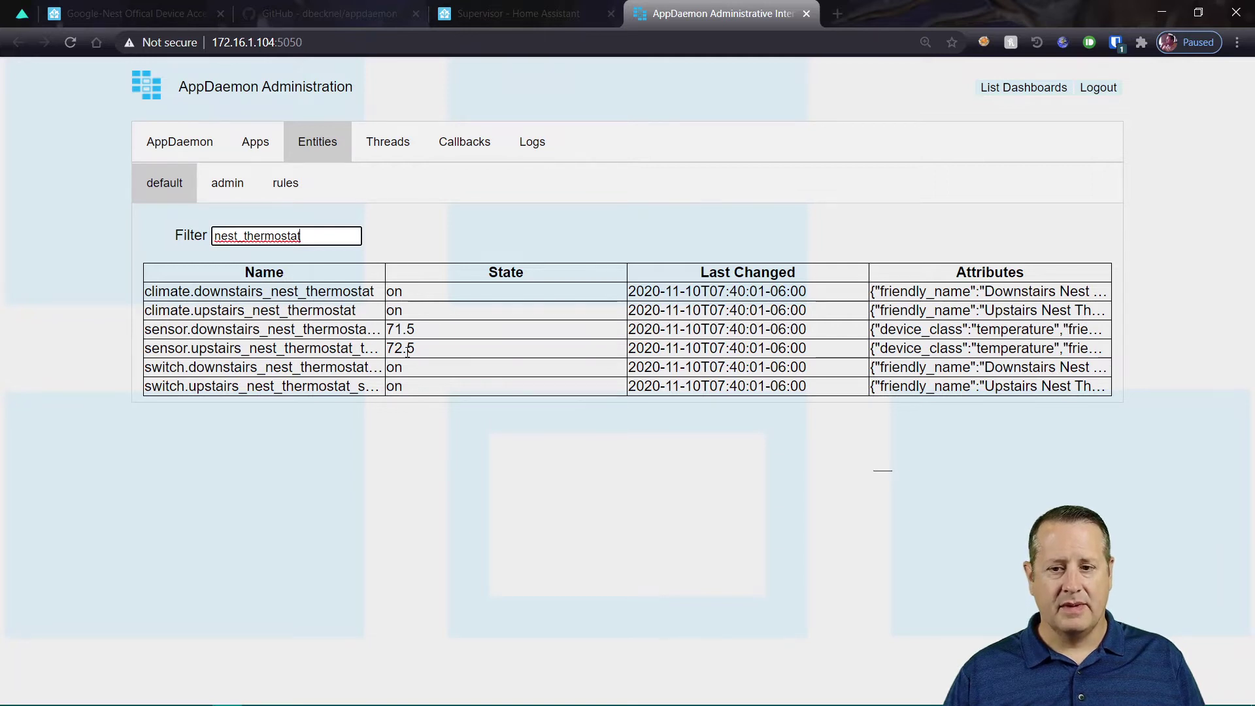
{"action": "mouse_move", "coordinate": [966, 288]}
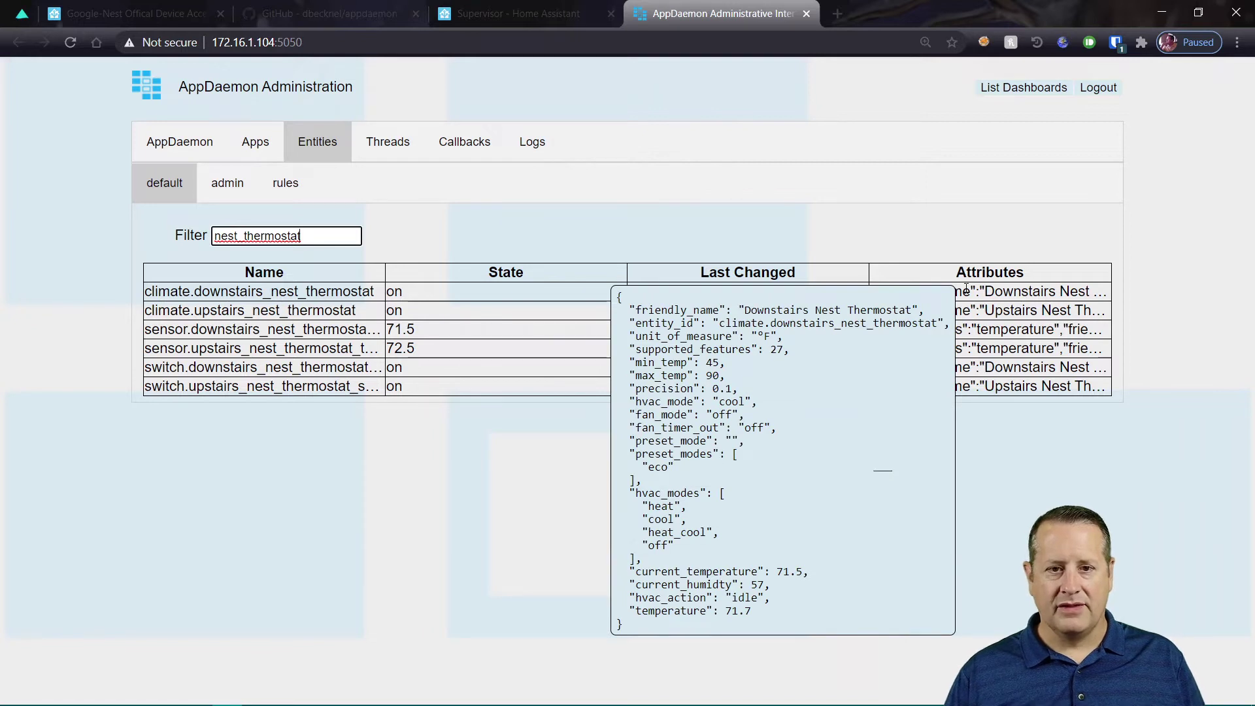
Navigate from the Supervisor page to the Overview dashboard's Nest thermostat view, then open AppDaemon's entity list
{"action": "left_click", "coordinate": [520, 13]}
{"action": "left_click", "coordinate": [36, 87]}
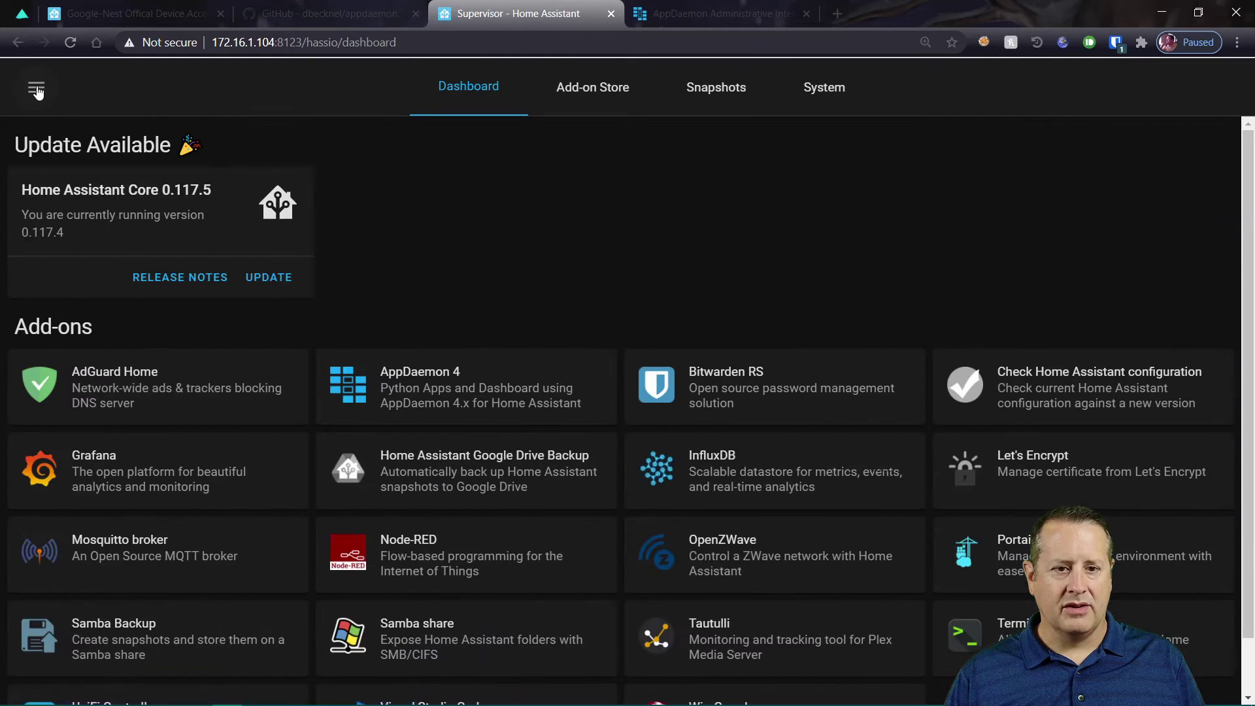
{"action": "left_click", "coordinate": [36, 89]}
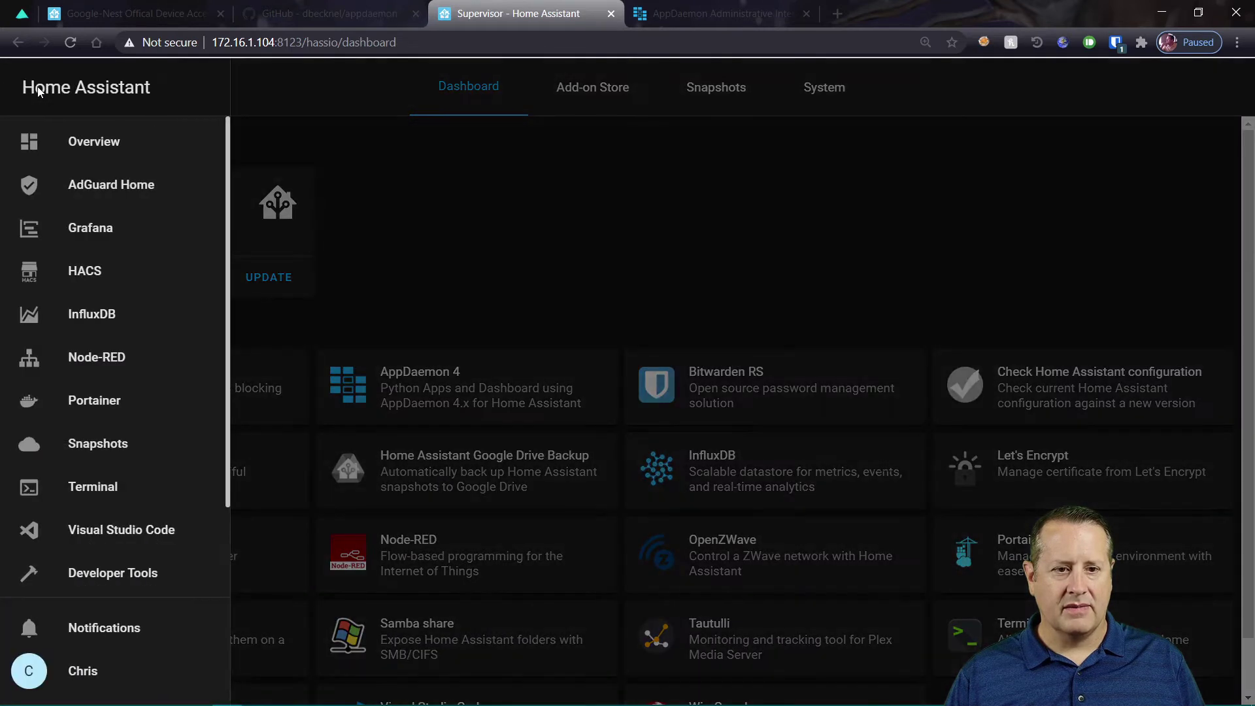
{"action": "left_click", "coordinate": [107, 159]}
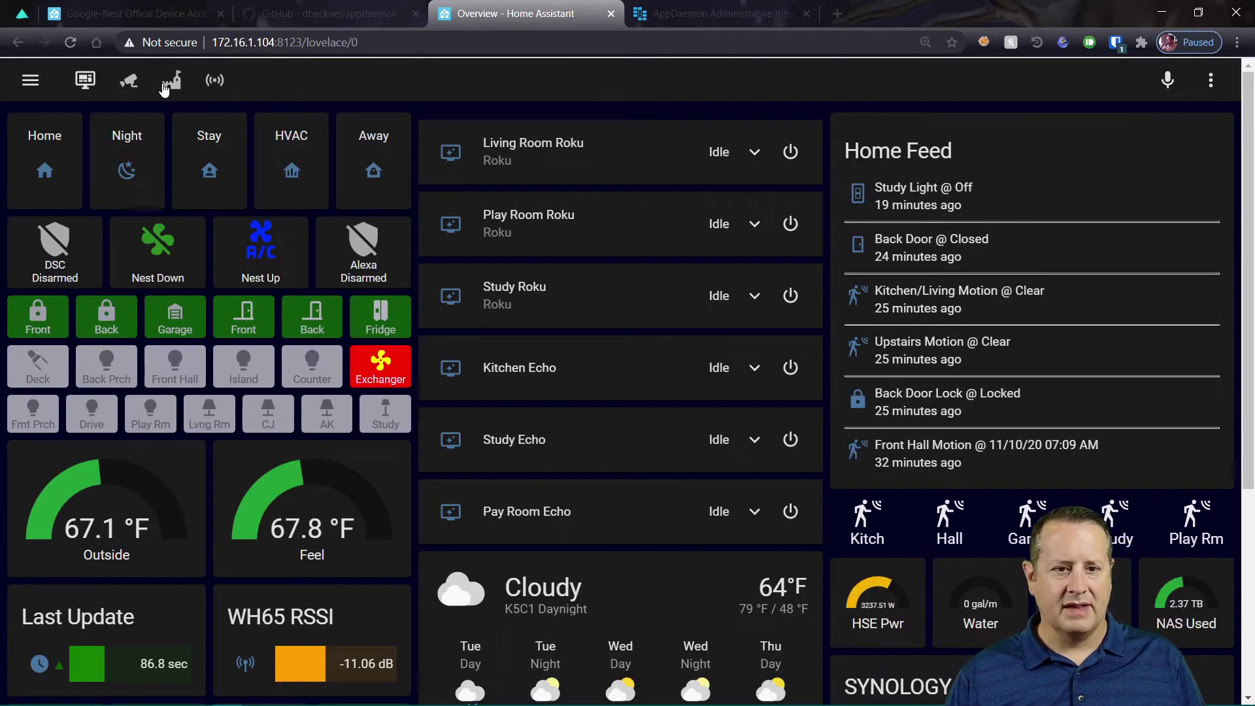
{"action": "left_click", "coordinate": [171, 81]}
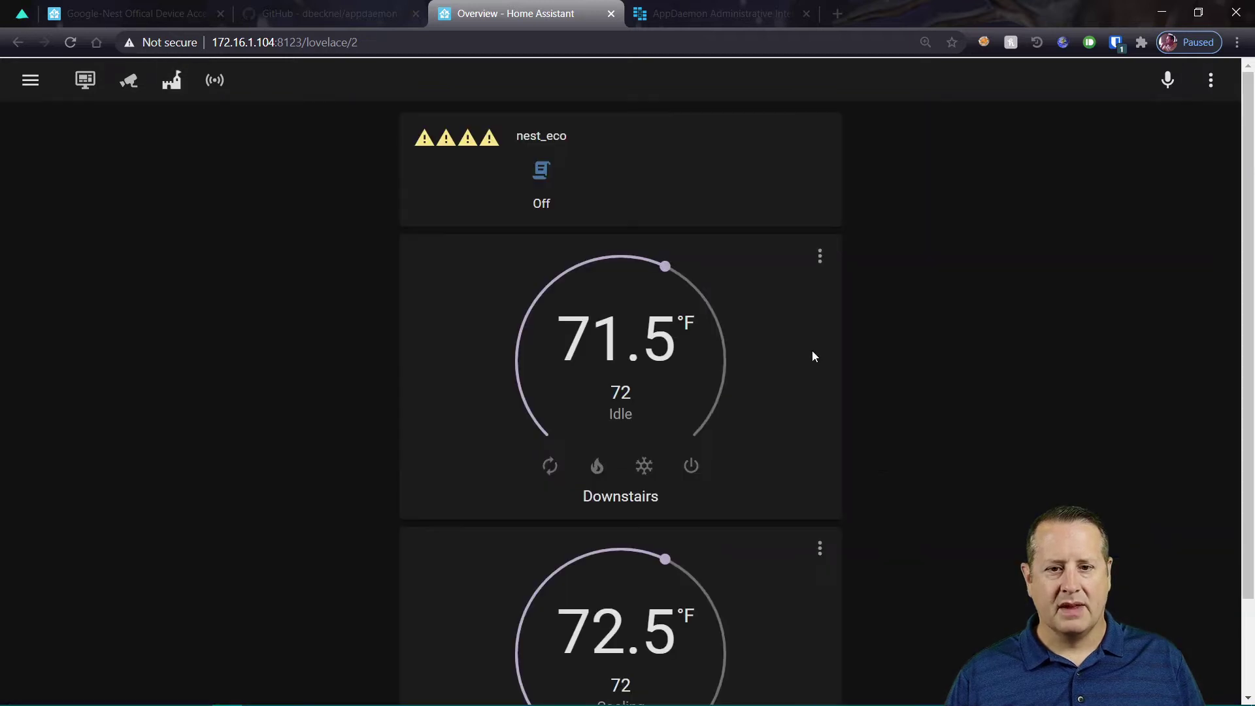
{"action": "scroll", "coordinate": [850, 359], "scroll_direction": "down", "scroll_amount": 2}
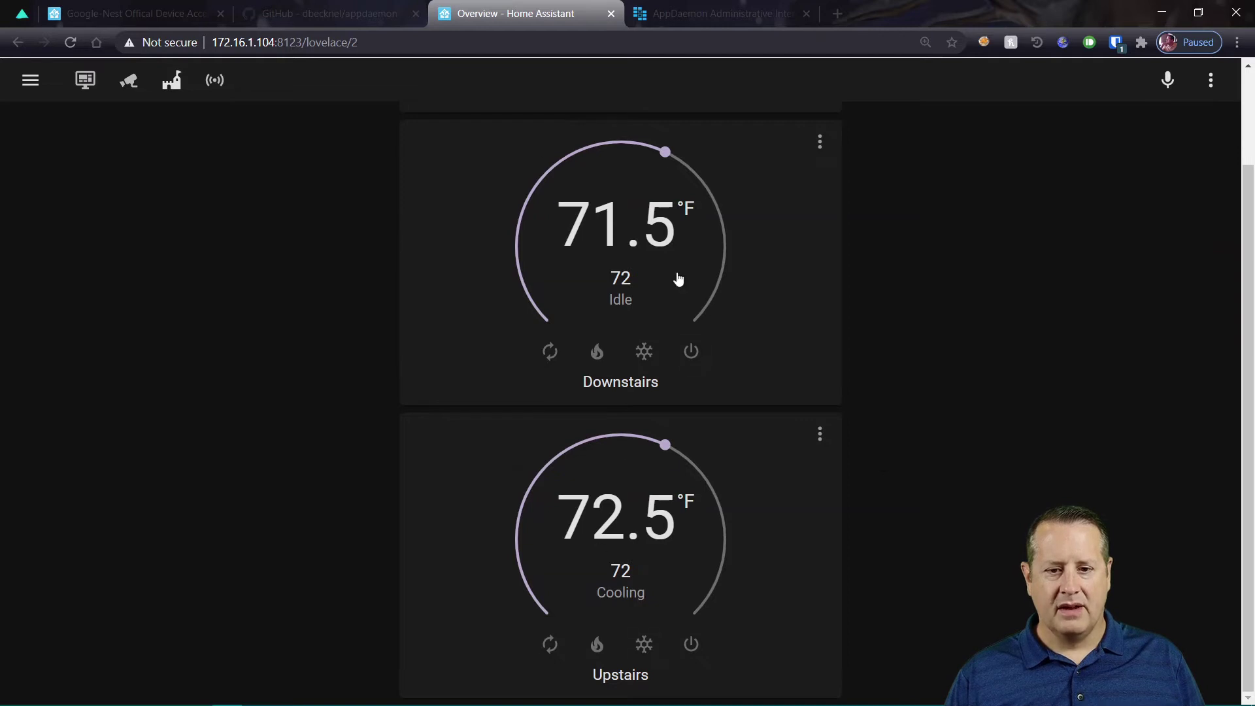
{"action": "left_click", "coordinate": [700, 22]}
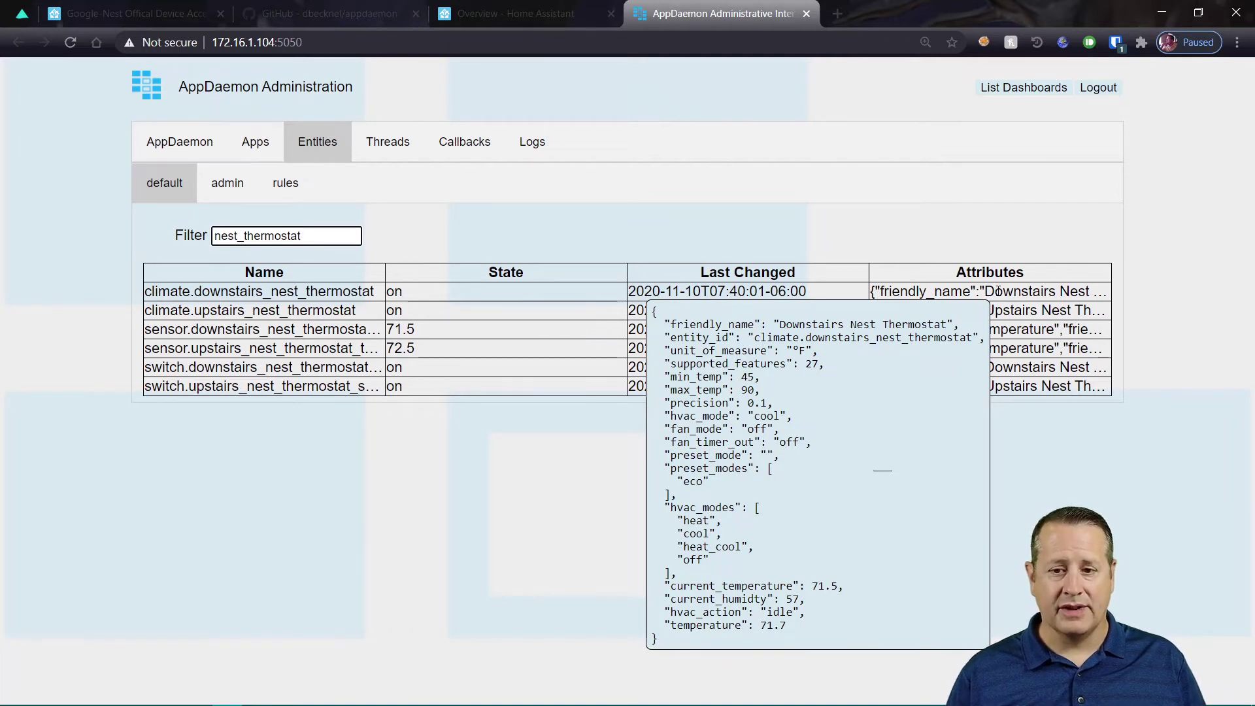
Inspect the upstairs thermostat's attributes in AppDaemon, then return to the Home Assistant thermostat page
{"action": "mouse_move", "coordinate": [1041, 307]}
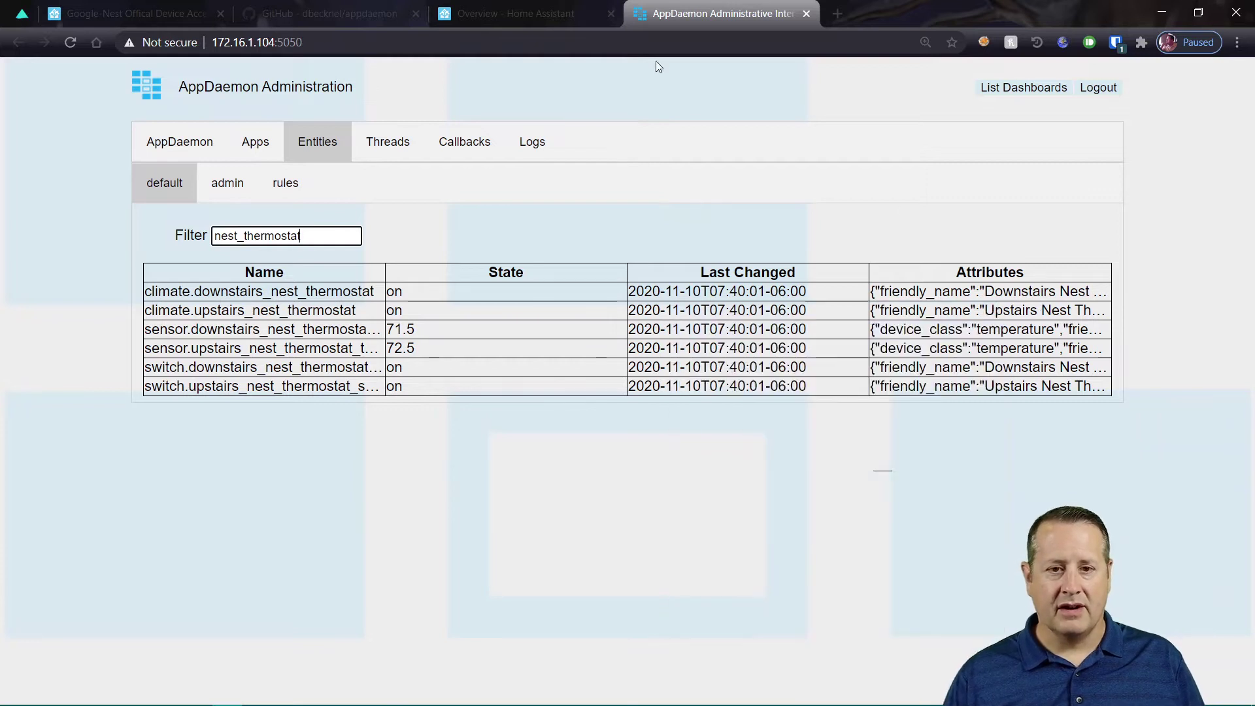
{"action": "left_click", "coordinate": [519, 16]}
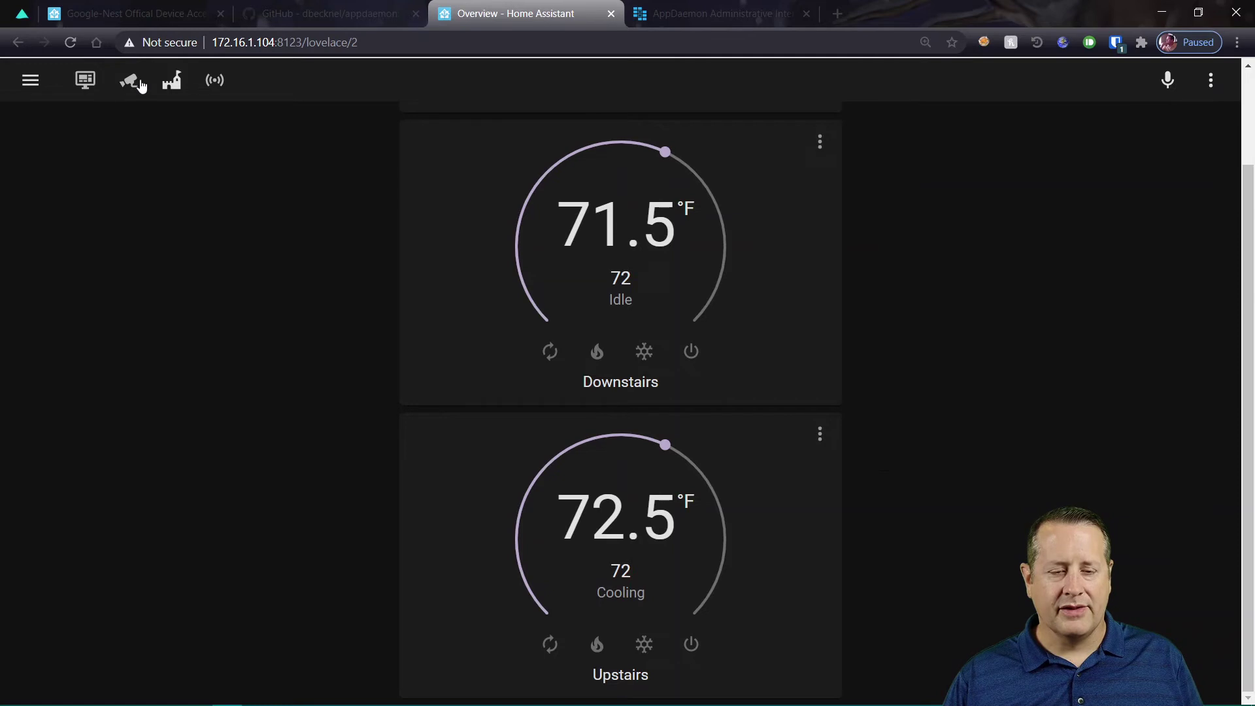
Open the main Overview dashboard from the sidebar and scroll through the Nest gauges and buttons
{"action": "left_click", "coordinate": [31, 80]}
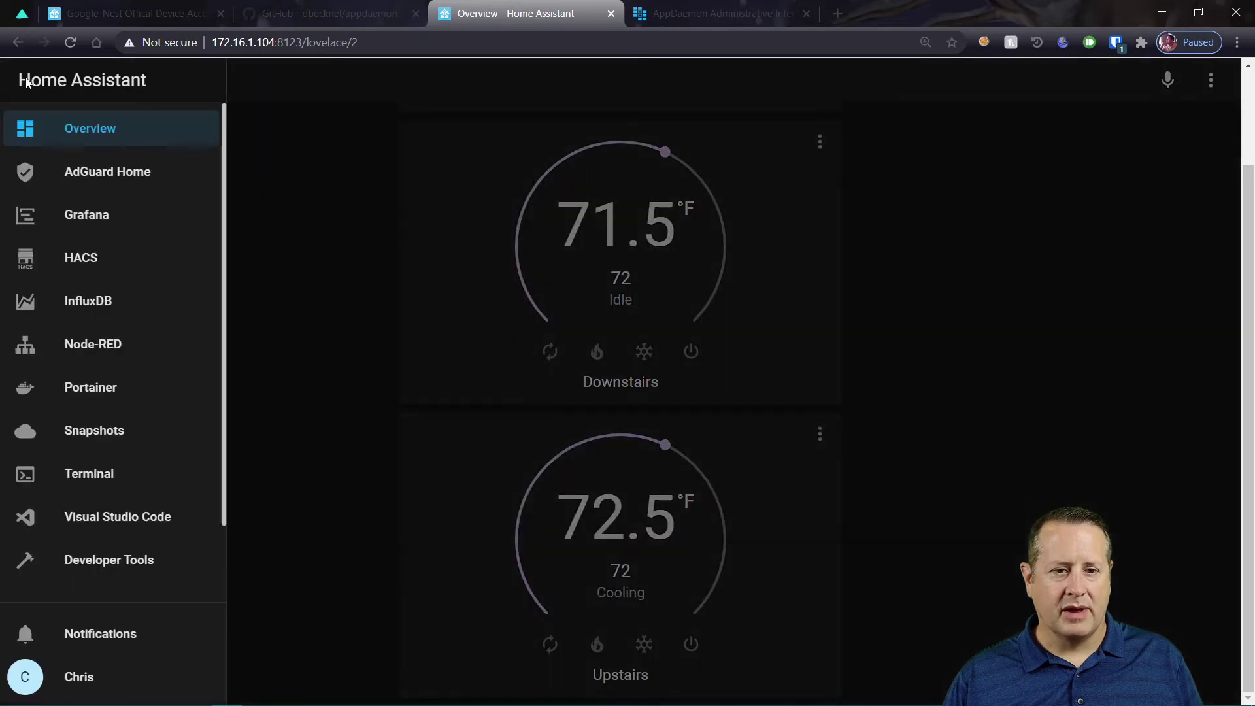
{"action": "left_click", "coordinate": [96, 136]}
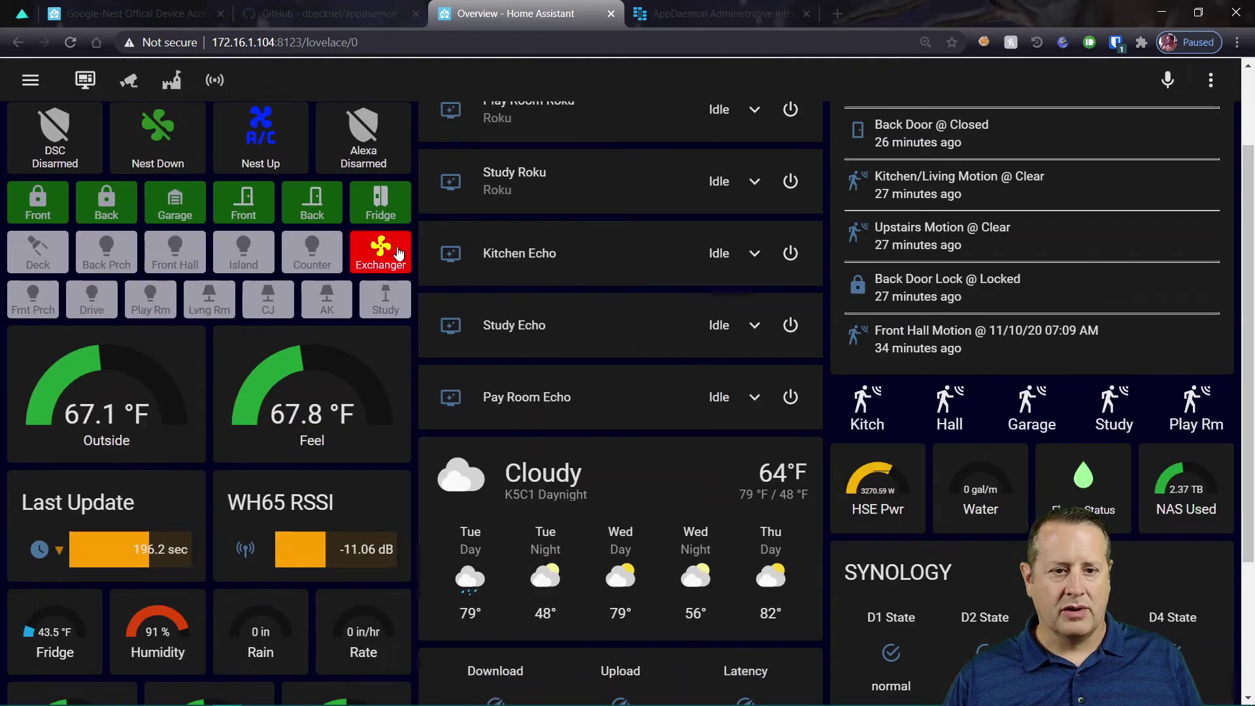
{"action": "scroll", "coordinate": [232, 364], "scroll_direction": "up", "scroll_amount": 2}
{"action": "scroll", "coordinate": [216, 451], "scroll_direction": "down", "scroll_amount": 3}
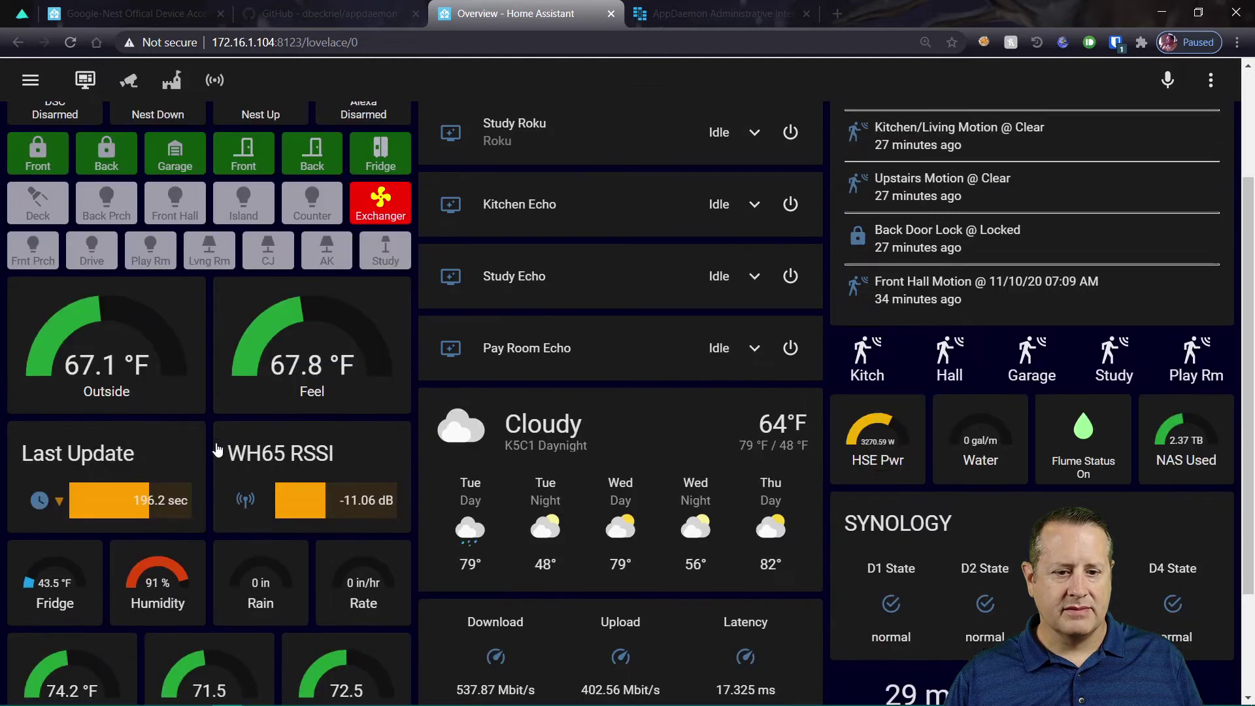
{"action": "scroll", "coordinate": [217, 450], "scroll_direction": "down", "scroll_amount": 2}
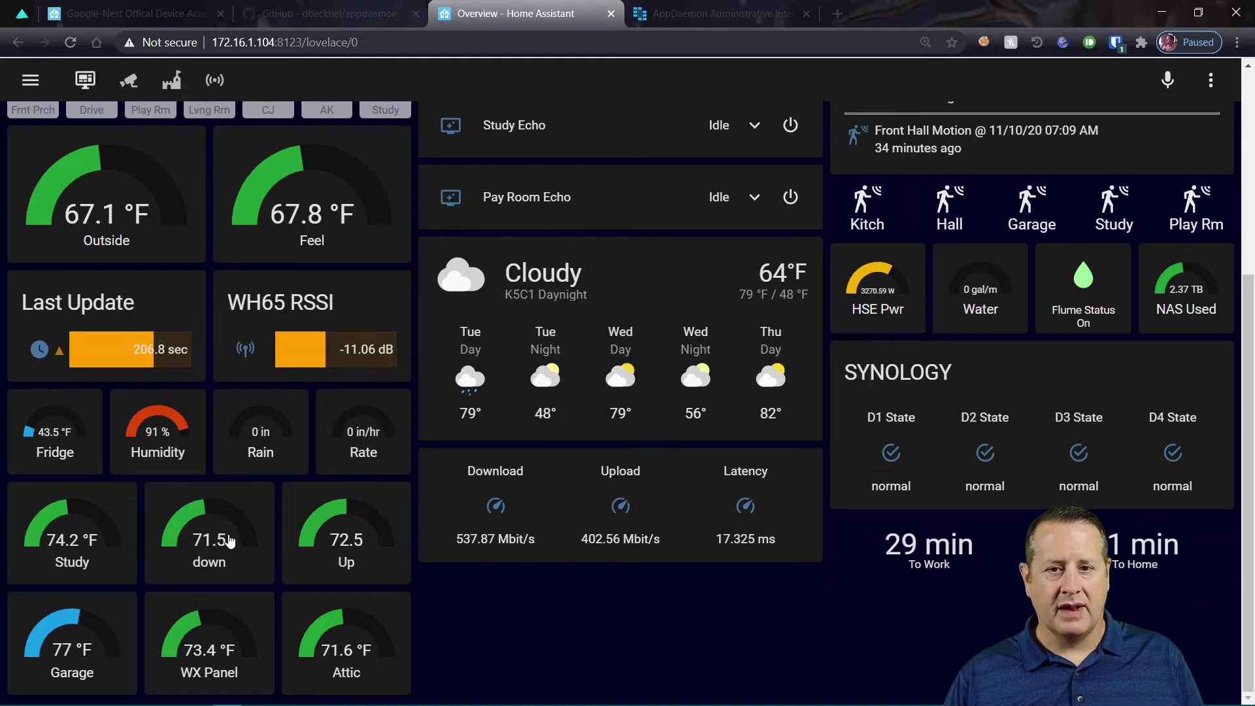
{"action": "scroll", "coordinate": [229, 539], "scroll_direction": "up", "scroll_amount": 5}
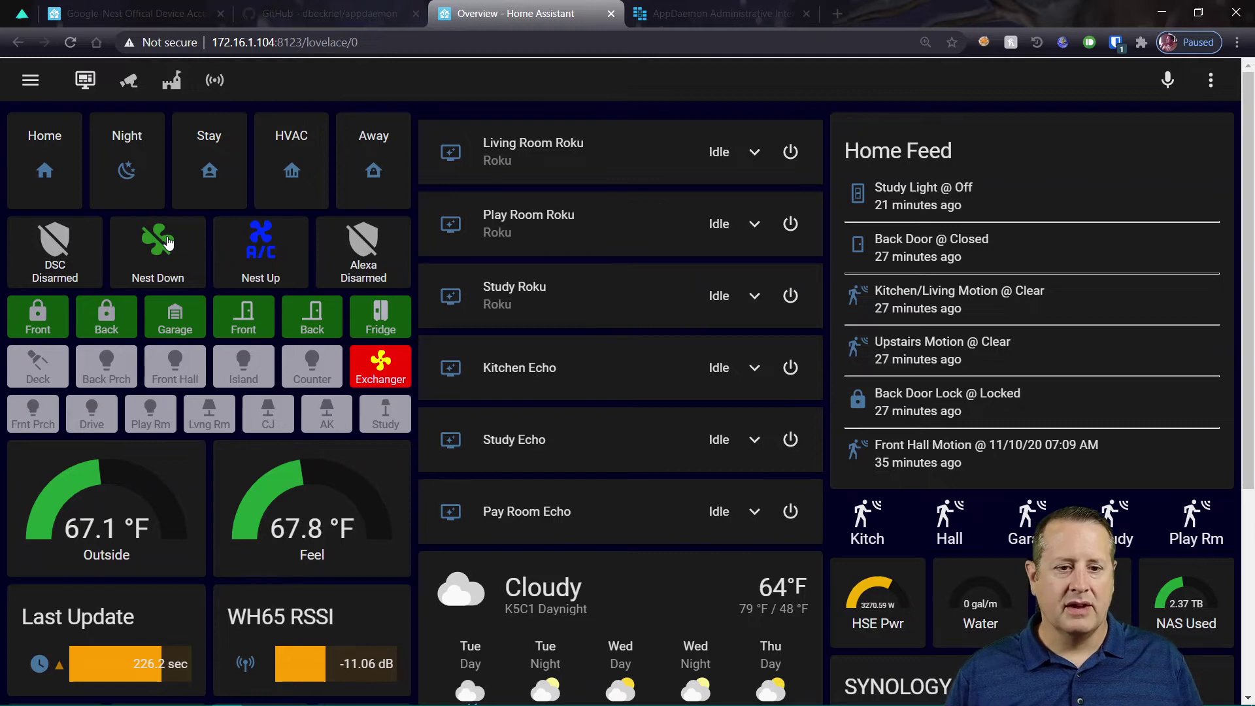
Show sensors.yaml in VS Code, highlighting upstairs_hvac_state and downstairs_hvac_state, then return to the dashboard
{"action": "key", "text": "alt+Tab"}
{"action": "key", "text": "alt+Tab"}
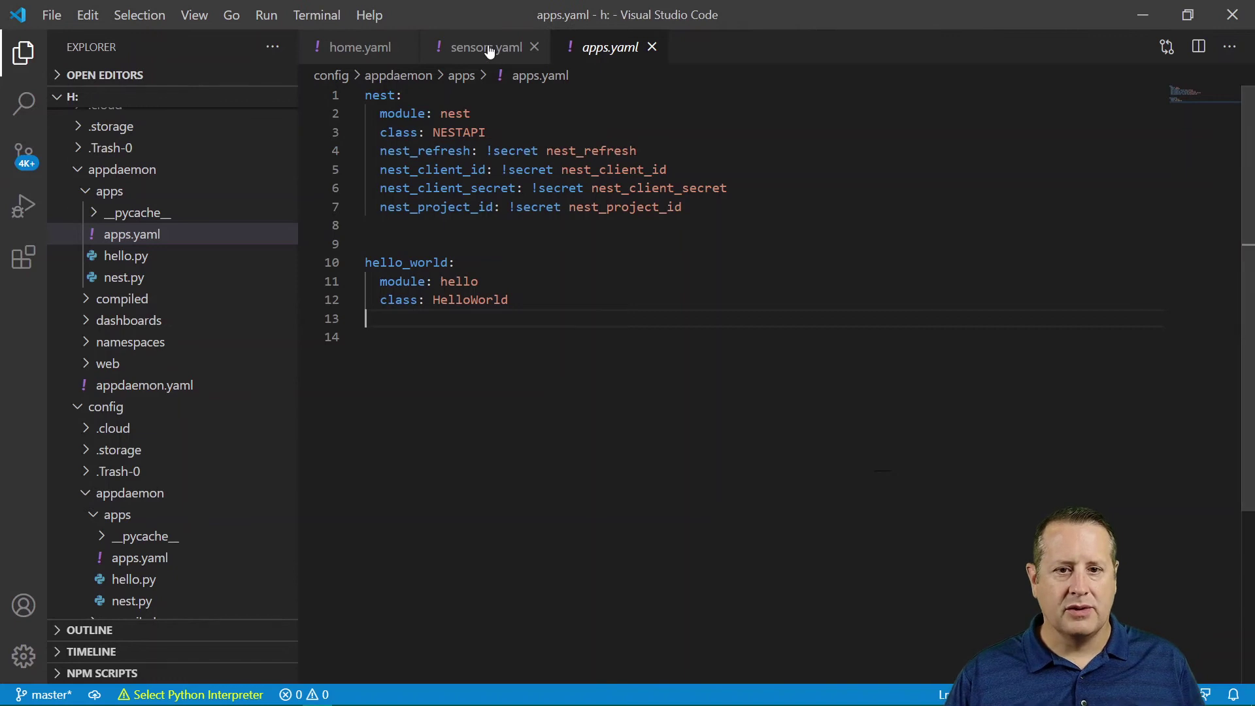
{"action": "left_click", "coordinate": [493, 54]}
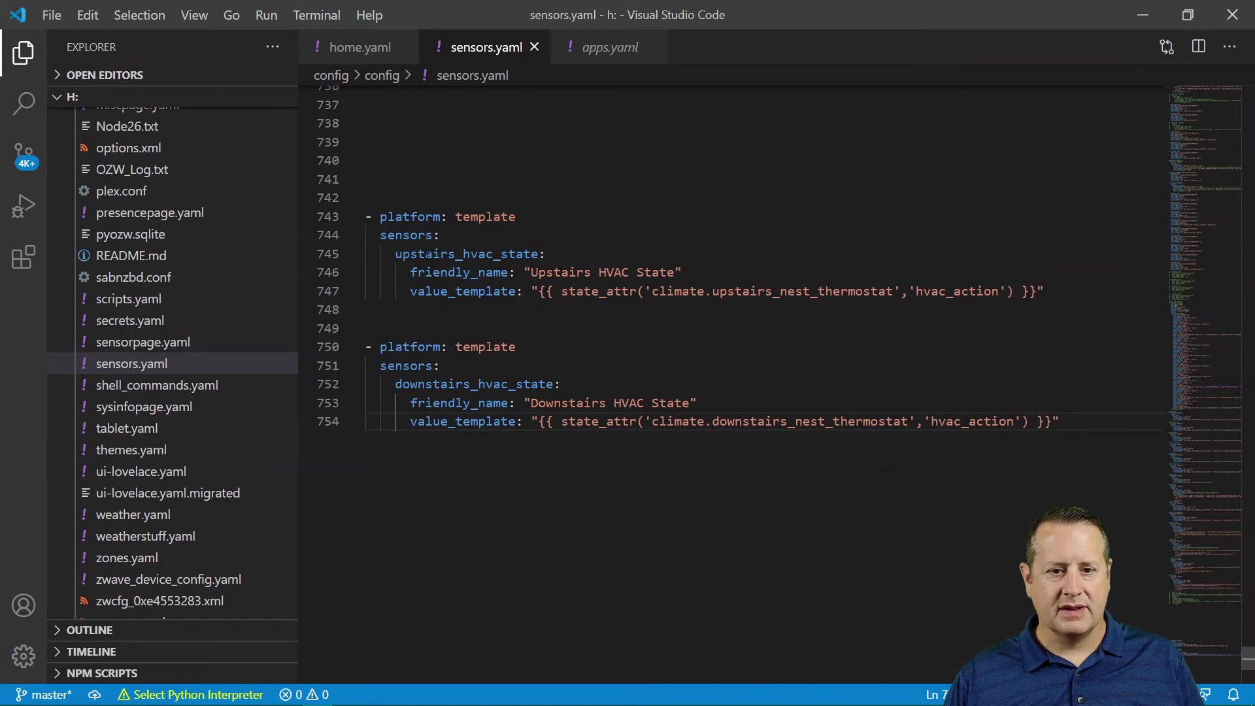
{"action": "left_click_drag", "start_coordinate": [419, 254], "coordinate": [538, 255]}
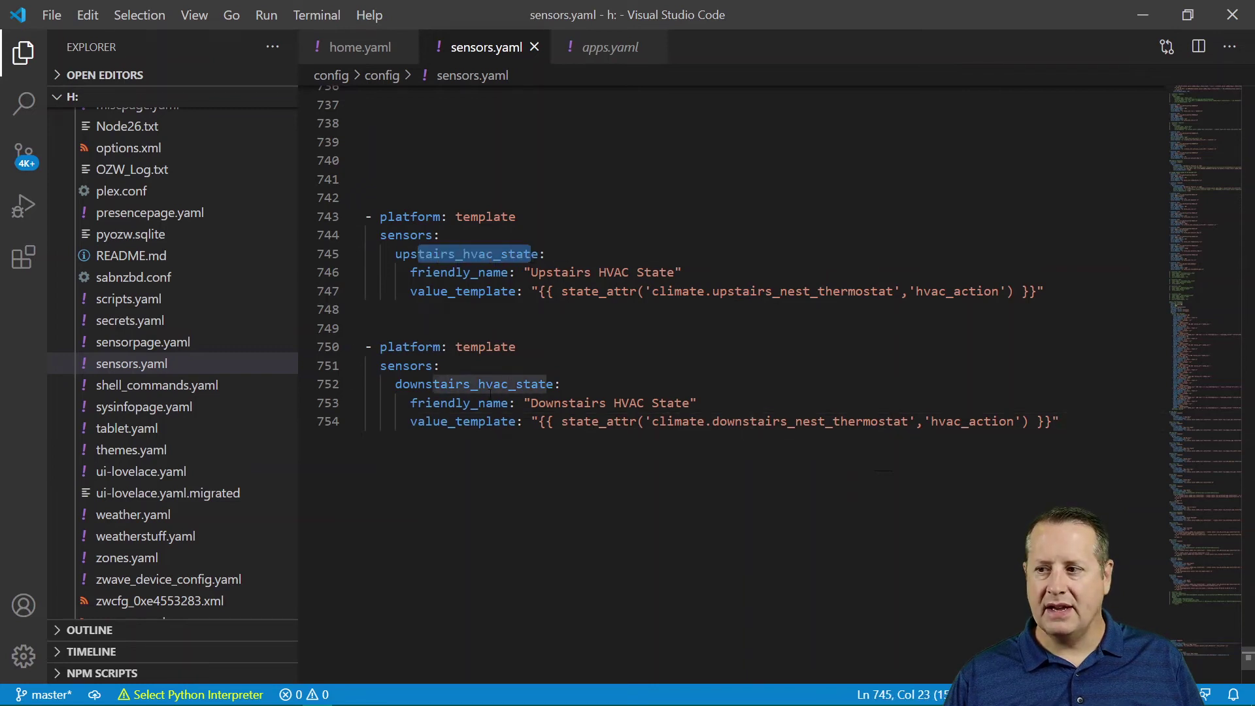
{"action": "left_click_drag", "start_coordinate": [411, 385], "coordinate": [546, 385]}
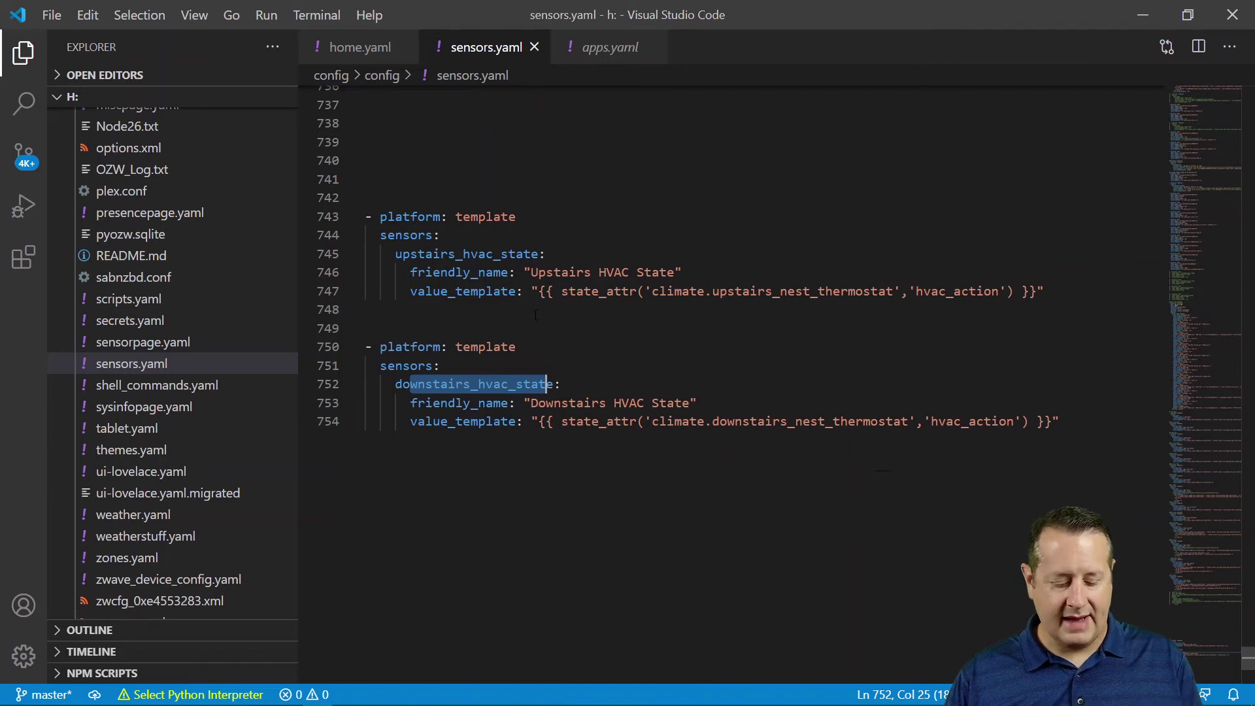
{"action": "key", "text": "alt+Tab"}
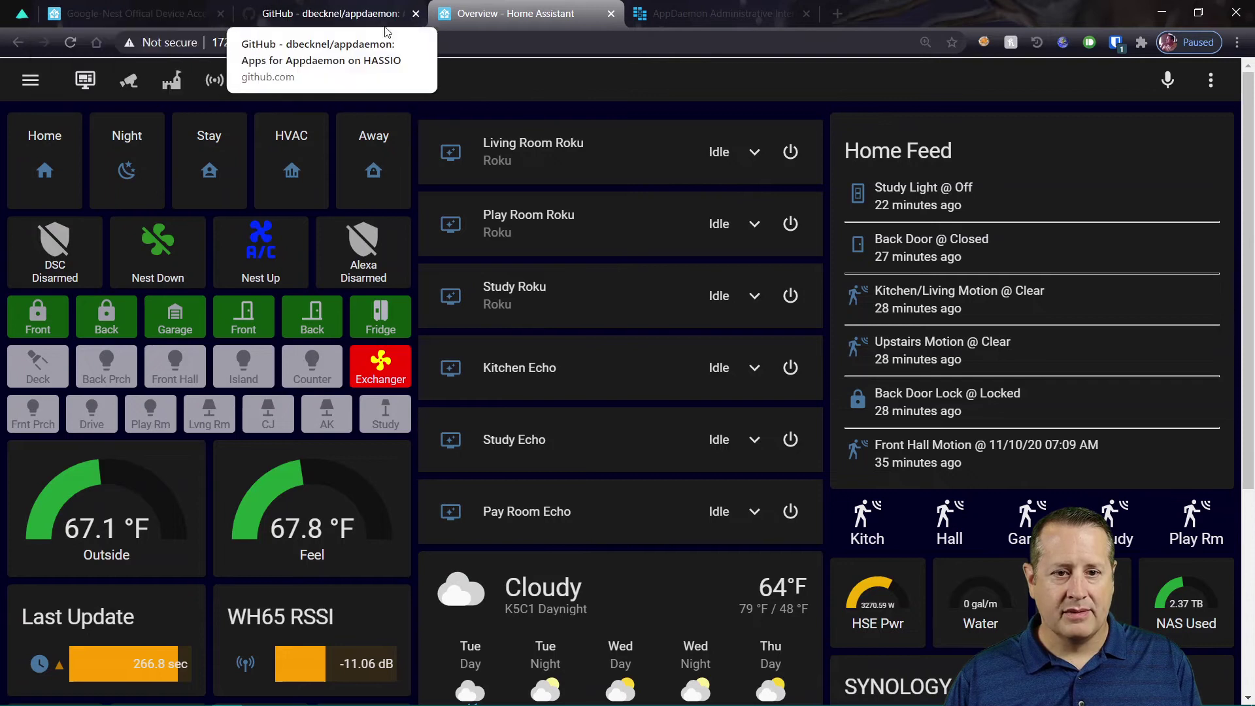
Check climate.downstairs_nest_thermostat's attributes in AppDaemon, then switch back to sensors.yaml
{"action": "left_click", "coordinate": [693, 15]}
{"action": "mouse_move", "coordinate": [962, 291]}
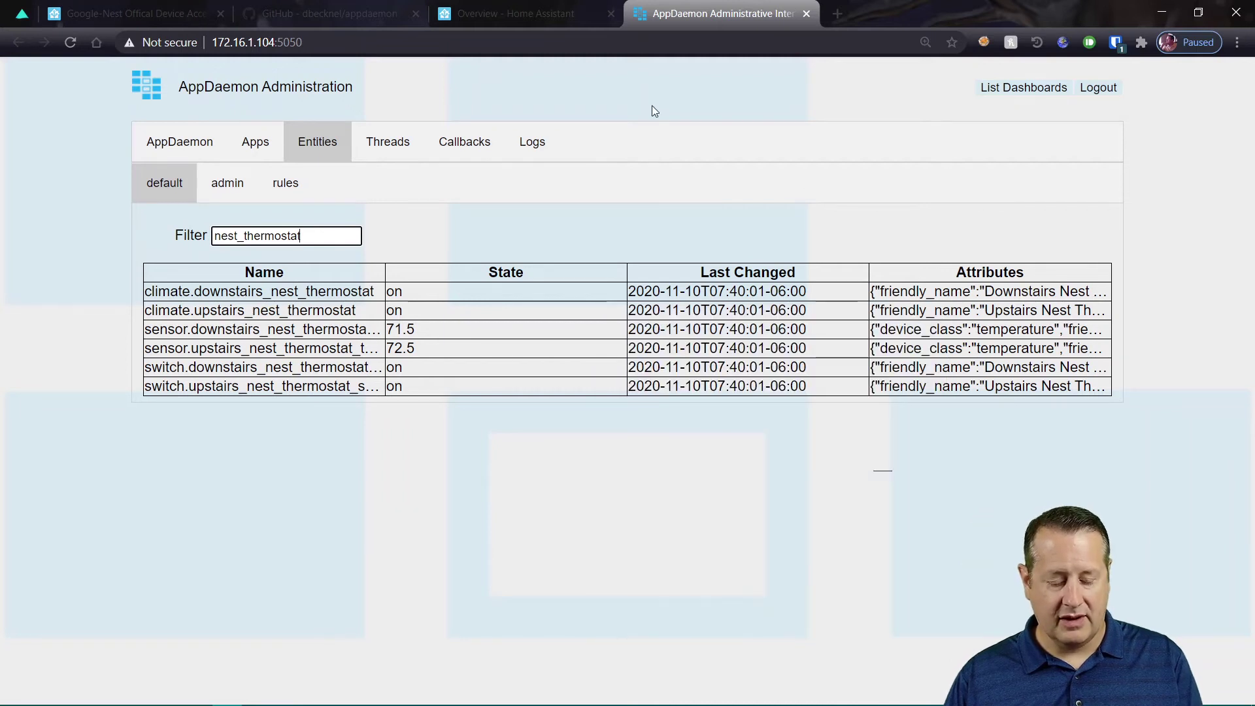
{"action": "key", "text": "alt+Tab"}
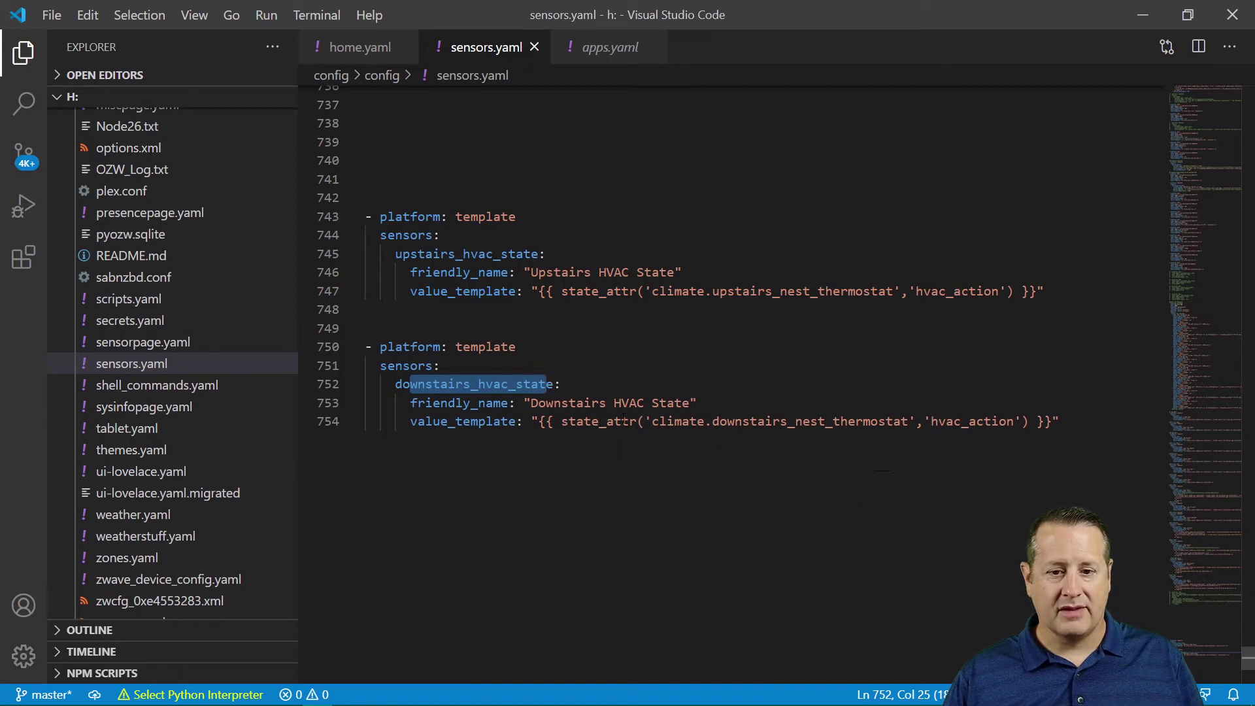
Highlight state_attr, climate.downstairs_nest_thermostat and hvac_action in the line 754 template
{"action": "double_click", "coordinate": [579, 421]}
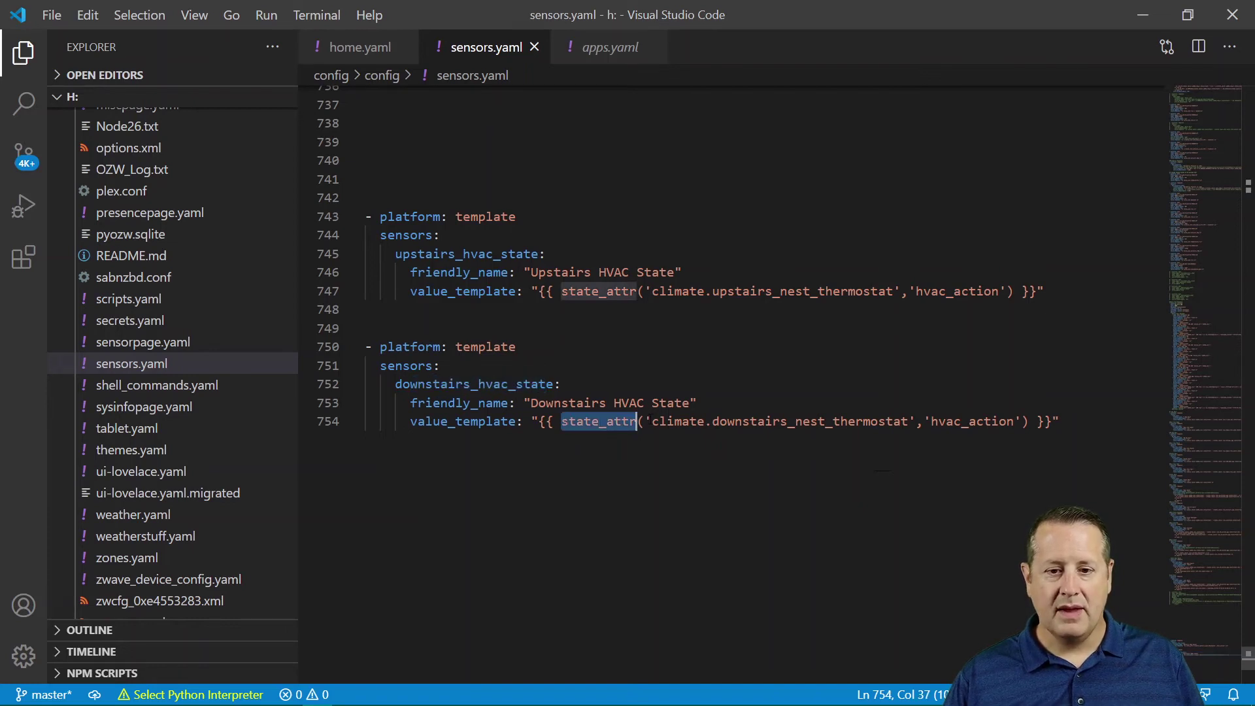
{"action": "left_click_drag", "start_coordinate": [652, 421], "coordinate": [705, 423]}
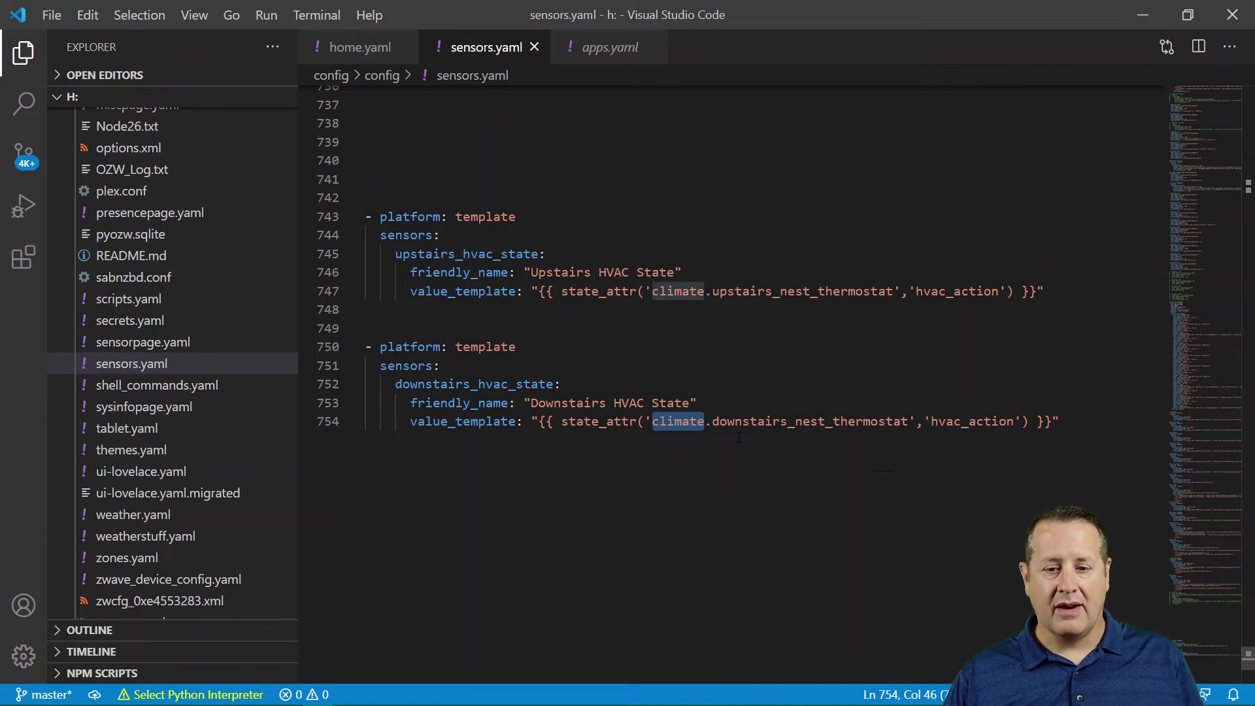
{"action": "left_click_drag", "start_coordinate": [712, 421], "coordinate": [908, 422]}
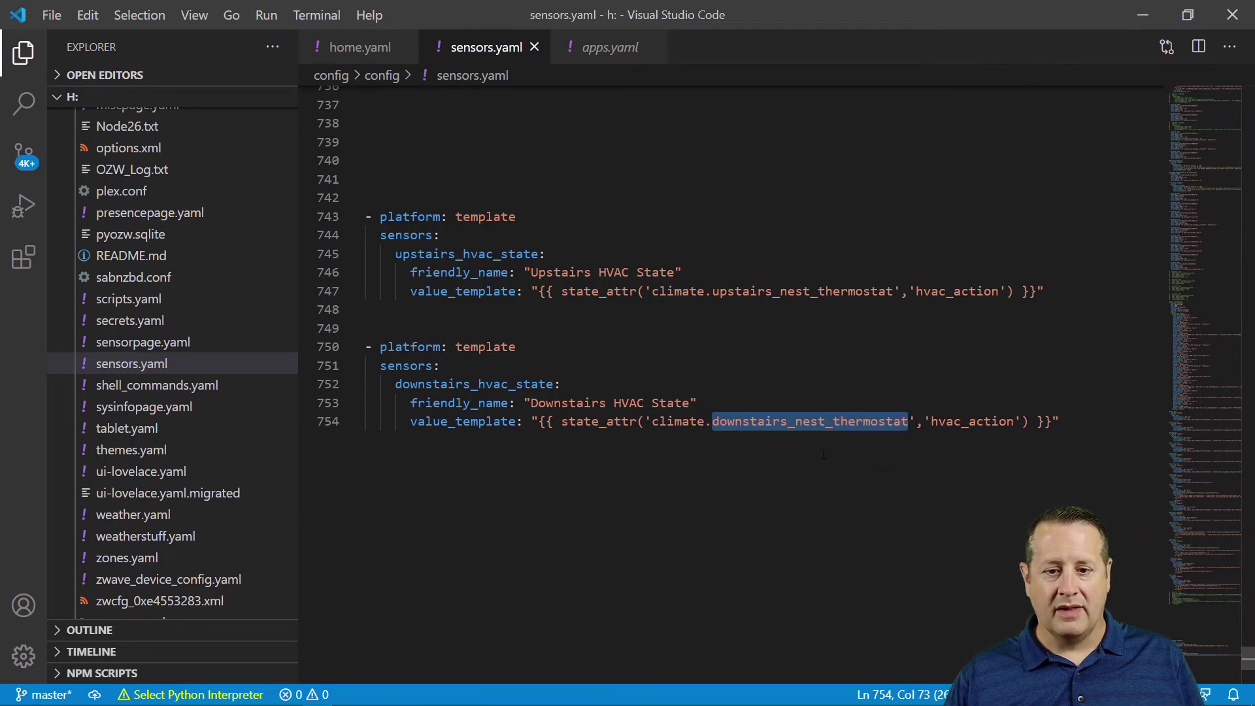
{"action": "left_click_drag", "start_coordinate": [652, 421], "coordinate": [909, 422]}
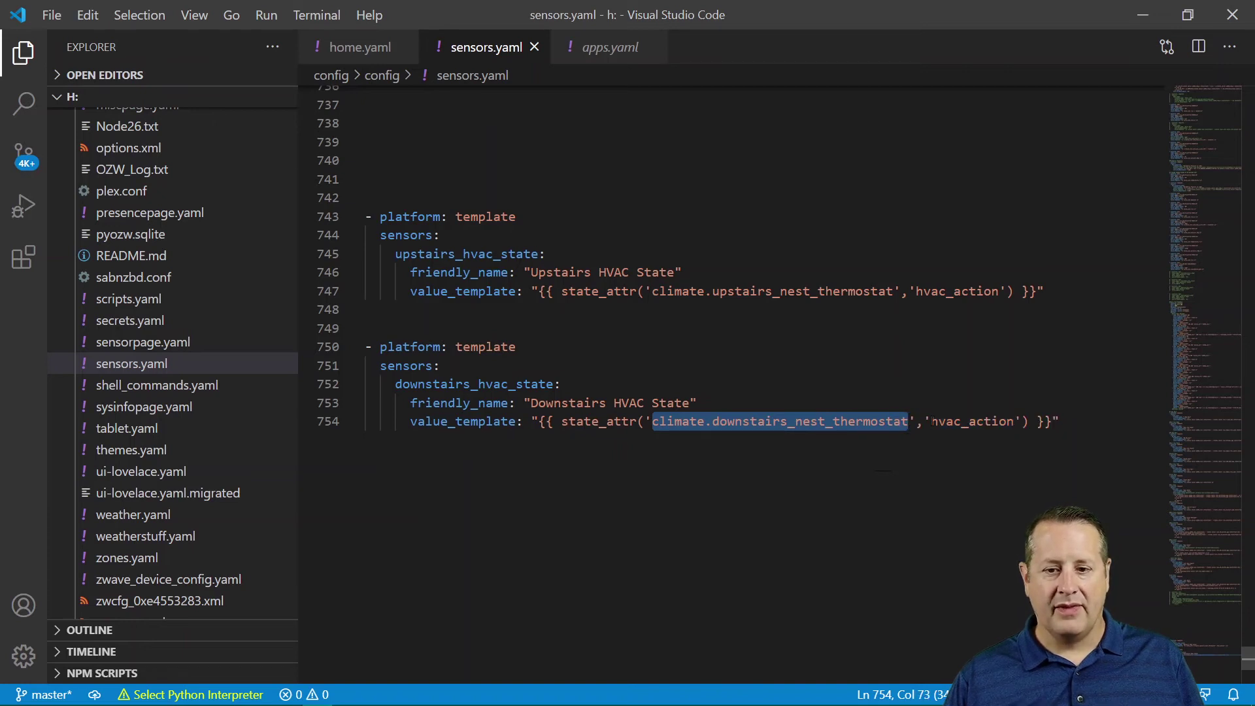
{"action": "left_click_drag", "start_coordinate": [931, 422], "coordinate": [1014, 422]}
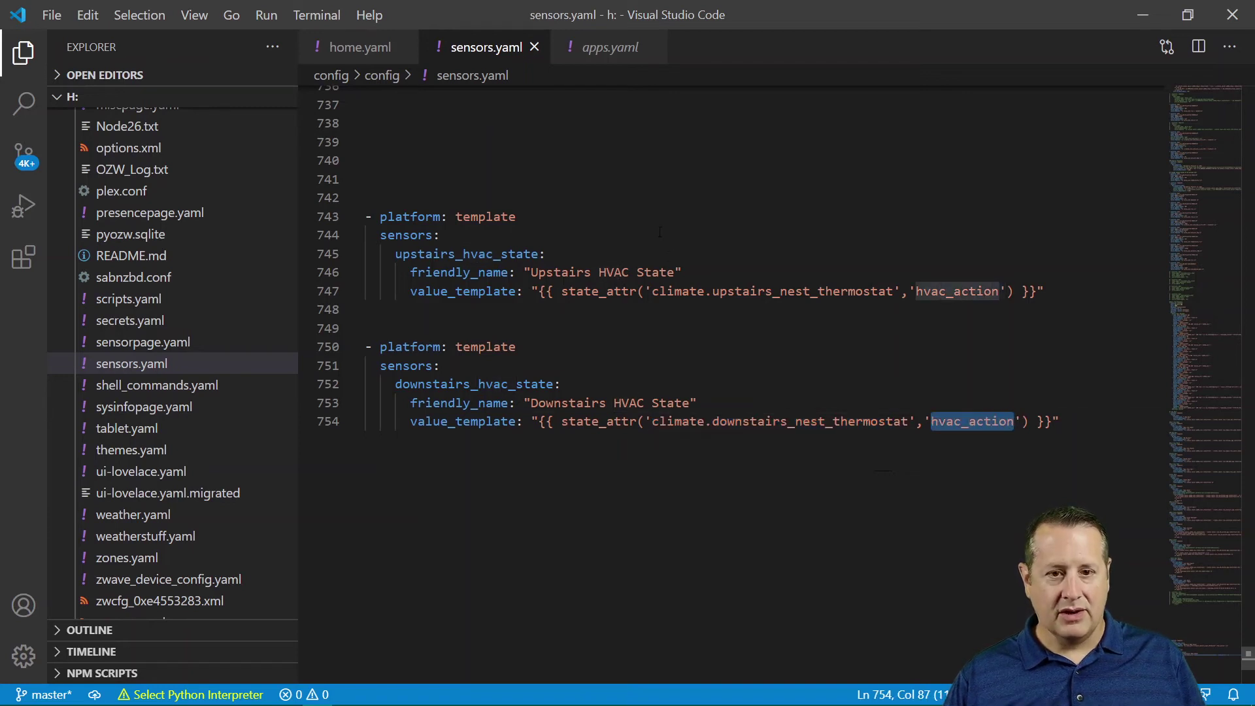
Compare with AppDaemon's attributes, point out the template platform on line 750, then return to the browser
{"action": "key", "text": "alt+Tab"}
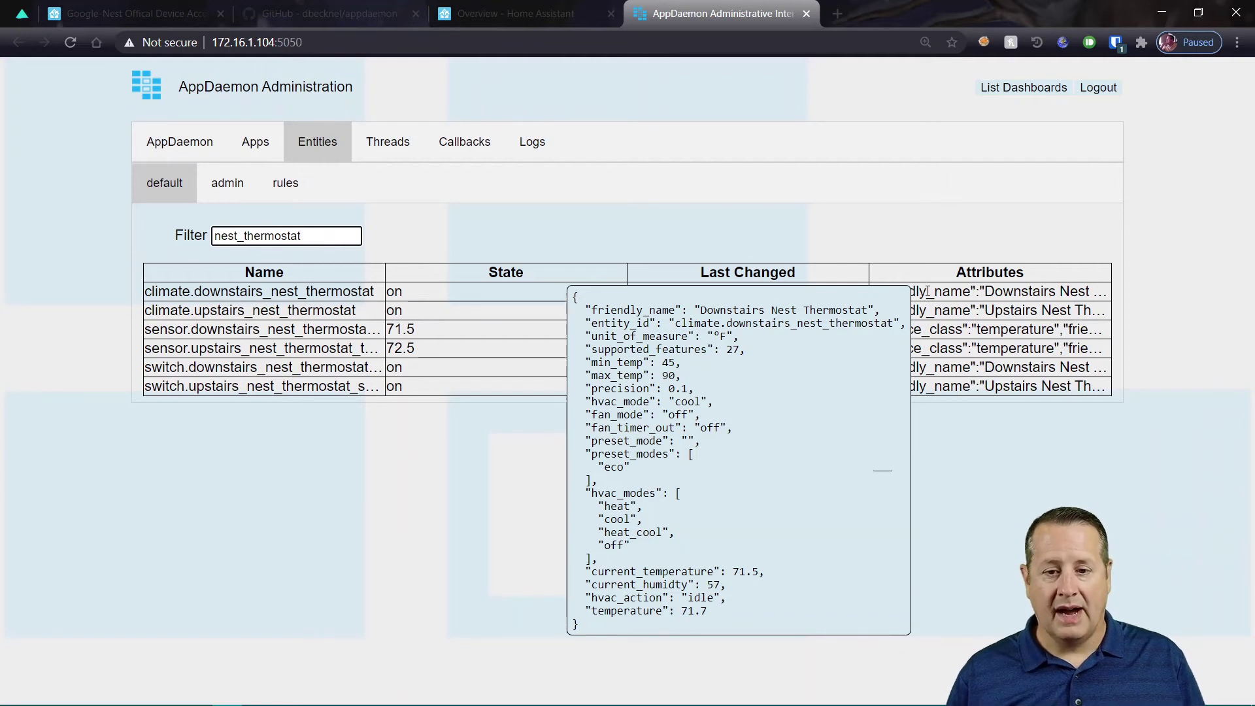
{"action": "key", "text": "alt+Tab"}
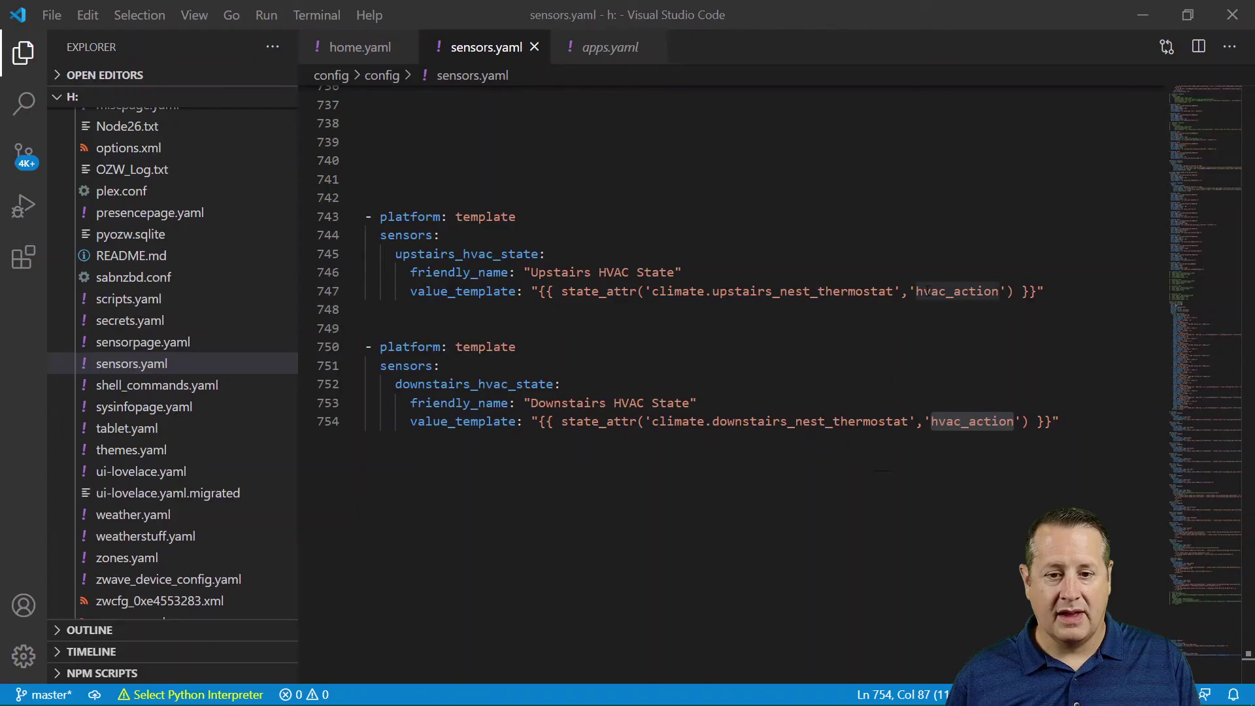
{"action": "left_click", "coordinate": [977, 348]}
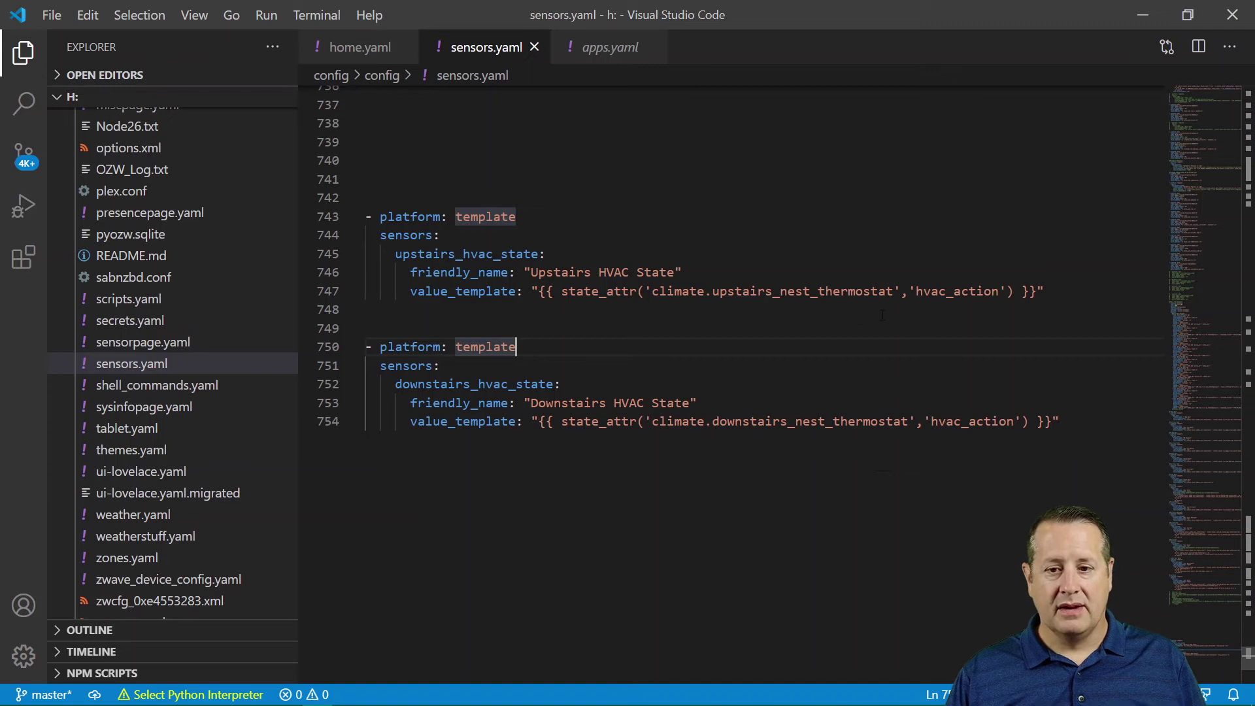
{"action": "key", "text": "alt+Tab"}
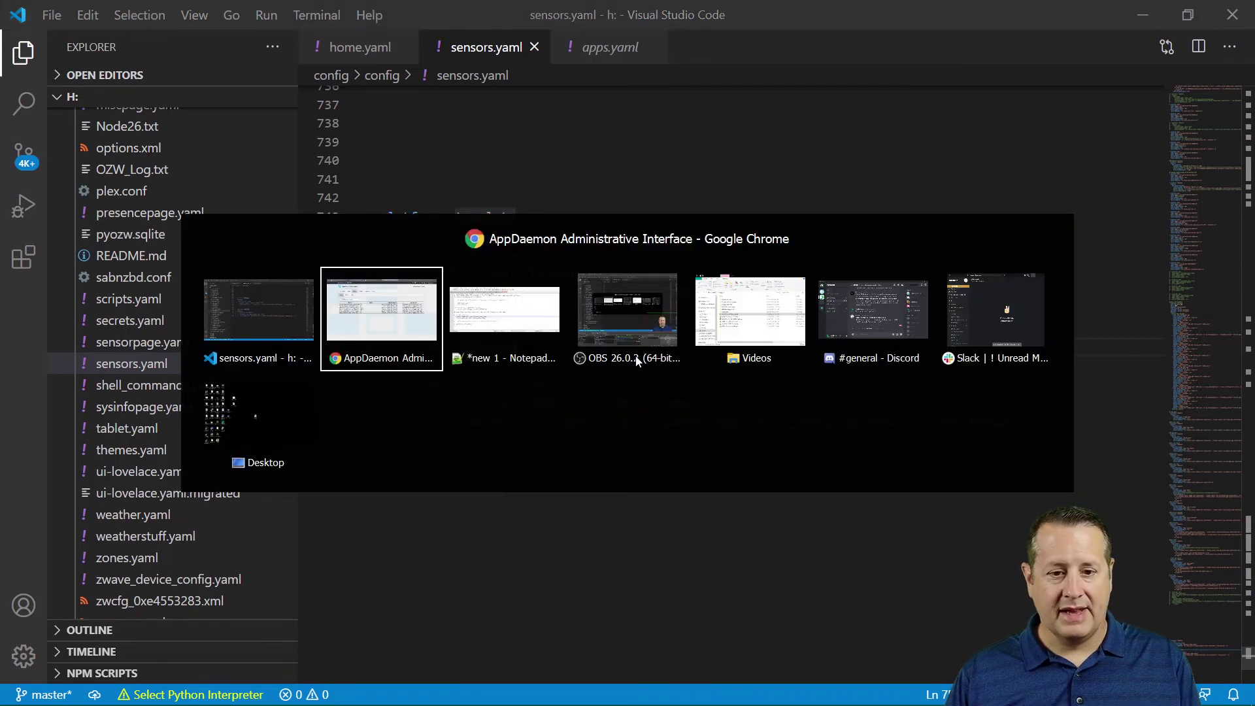
Glance at the Home Assistant dashboard, then open dashboard.yaml from the VS Code Explorer
{"action": "left_click", "coordinate": [490, 18]}
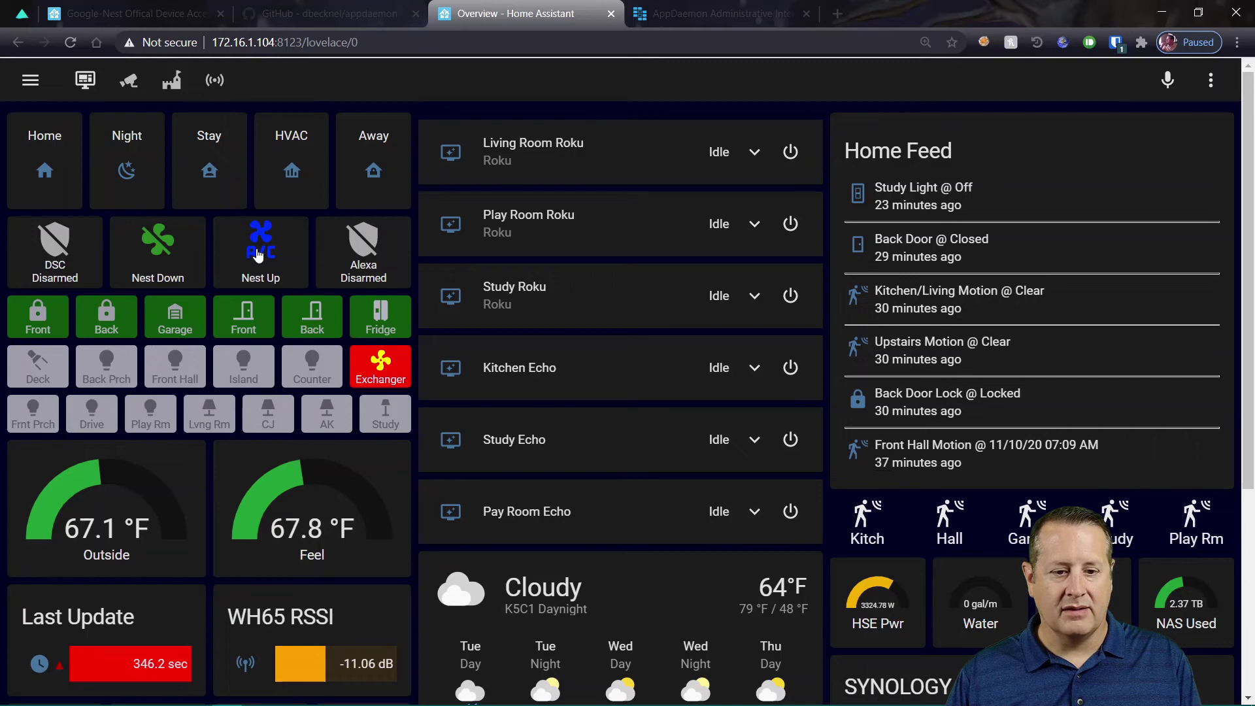
{"action": "key", "text": "alt+Tab"}
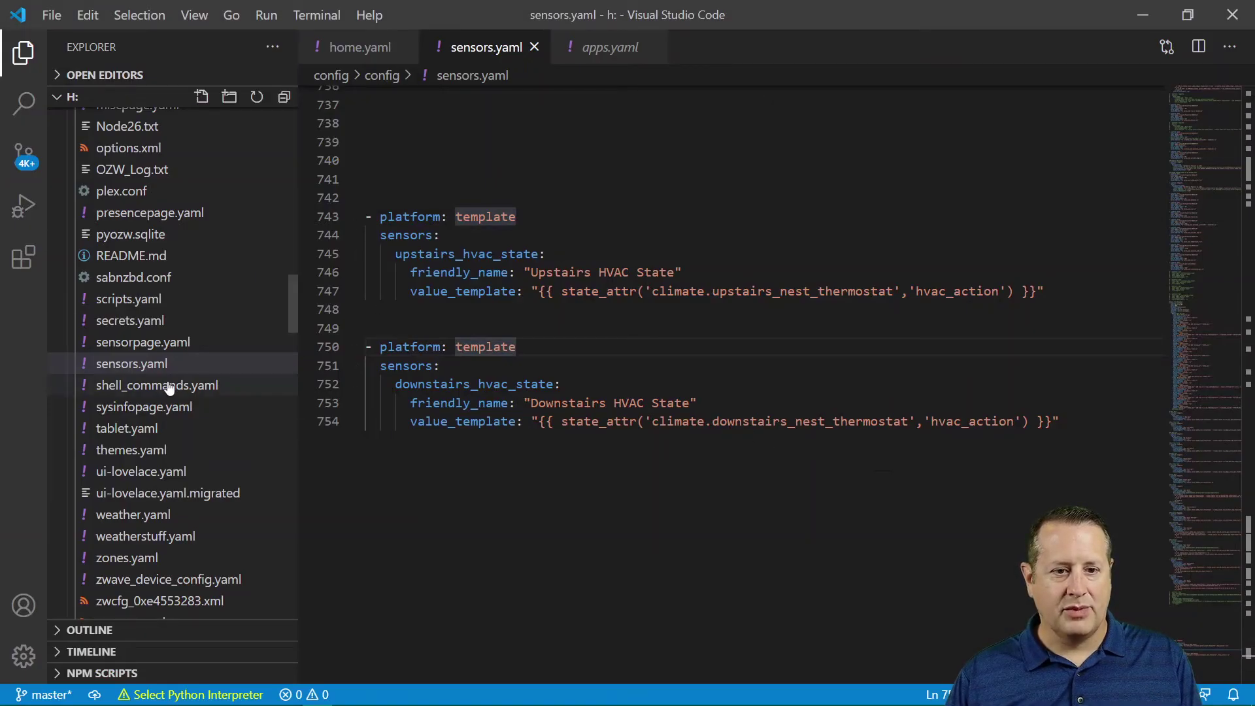
{"action": "scroll", "coordinate": [151, 379], "scroll_direction": "up", "scroll_amount": 3}
{"action": "scroll", "coordinate": [152, 378], "scroll_direction": "up", "scroll_amount": 5}
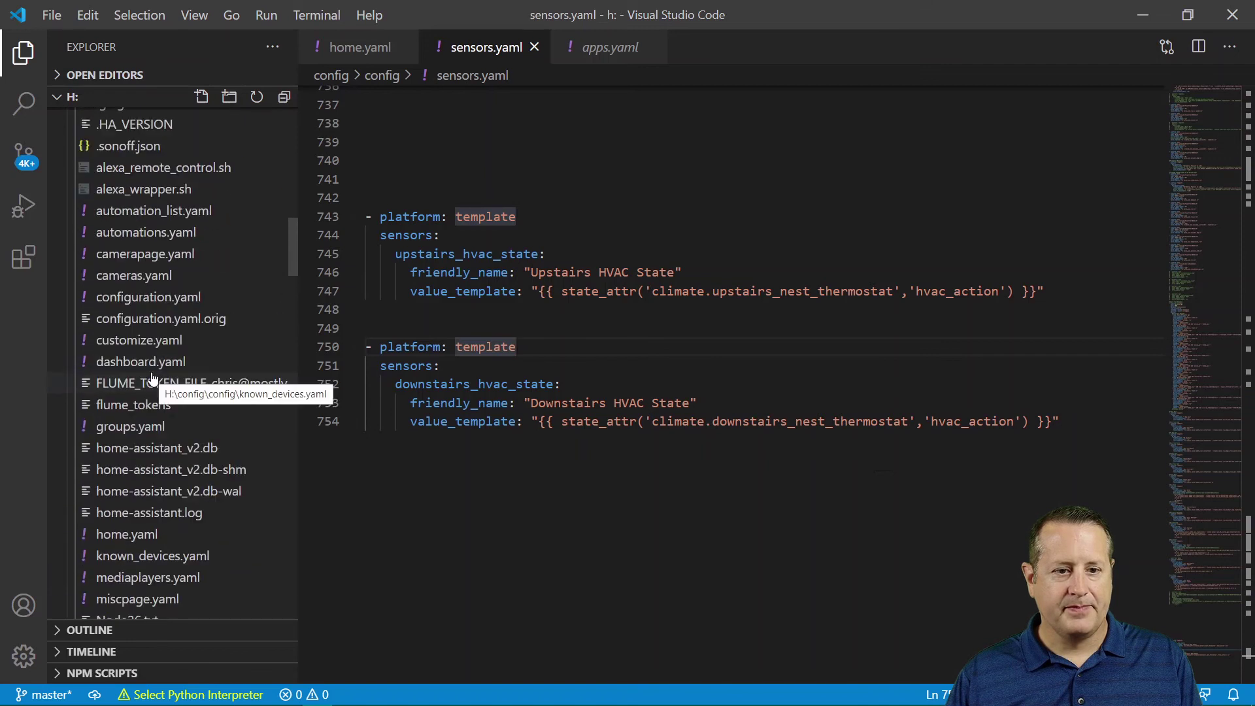
{"action": "left_click", "coordinate": [156, 365]}
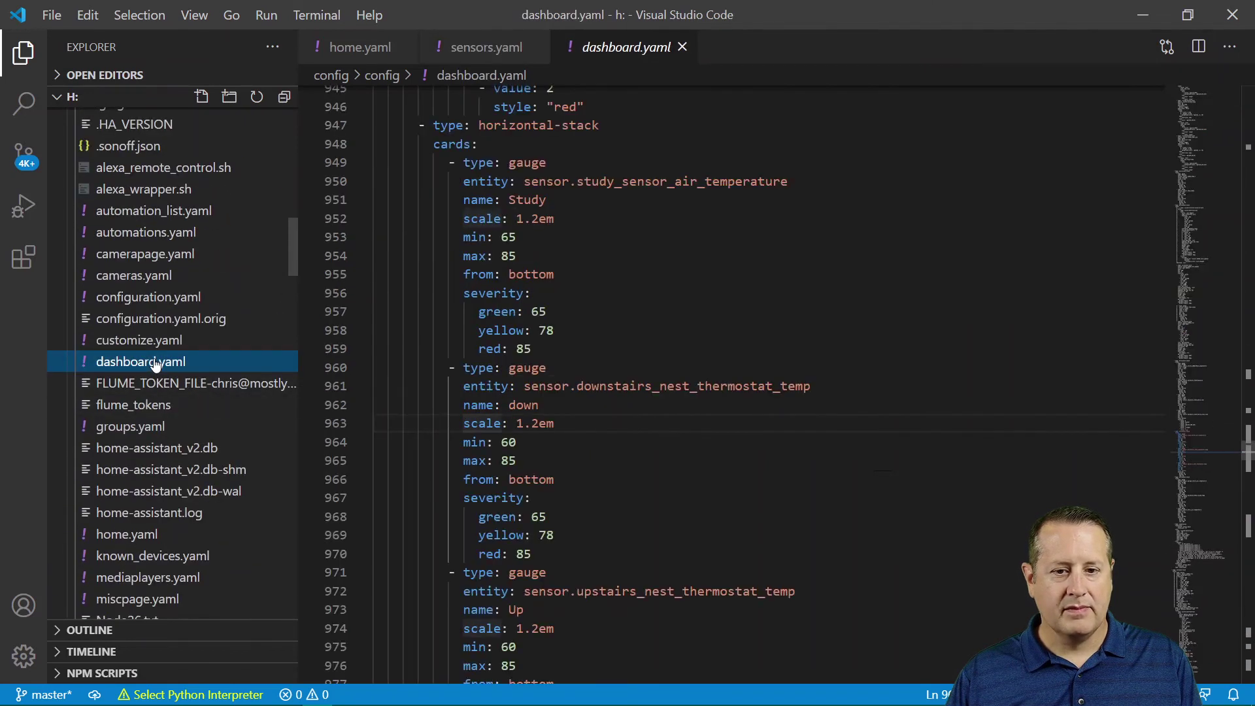
Highlight the downstairs gauge card, search for 'nest down' and place the caret in that button card
{"action": "left_click_drag", "start_coordinate": [463, 387], "coordinate": [533, 554]}
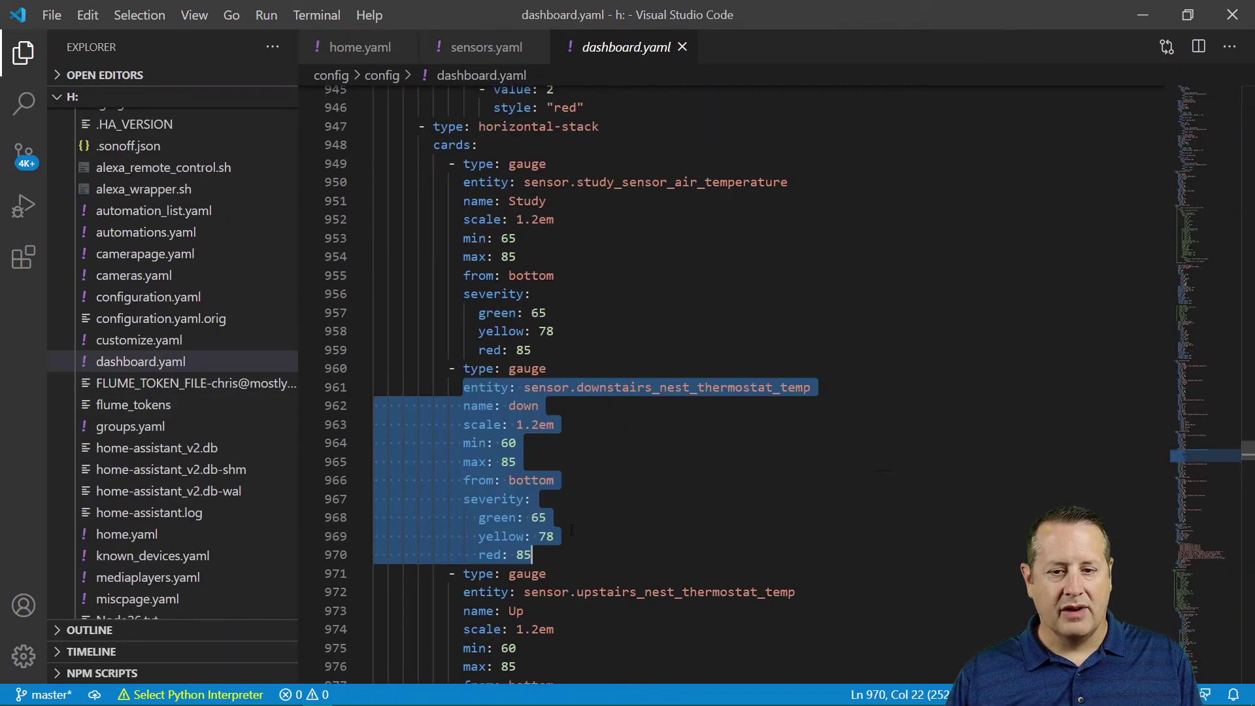
{"action": "key", "text": "ctrl+f"}
{"action": "type", "text": "nest"}
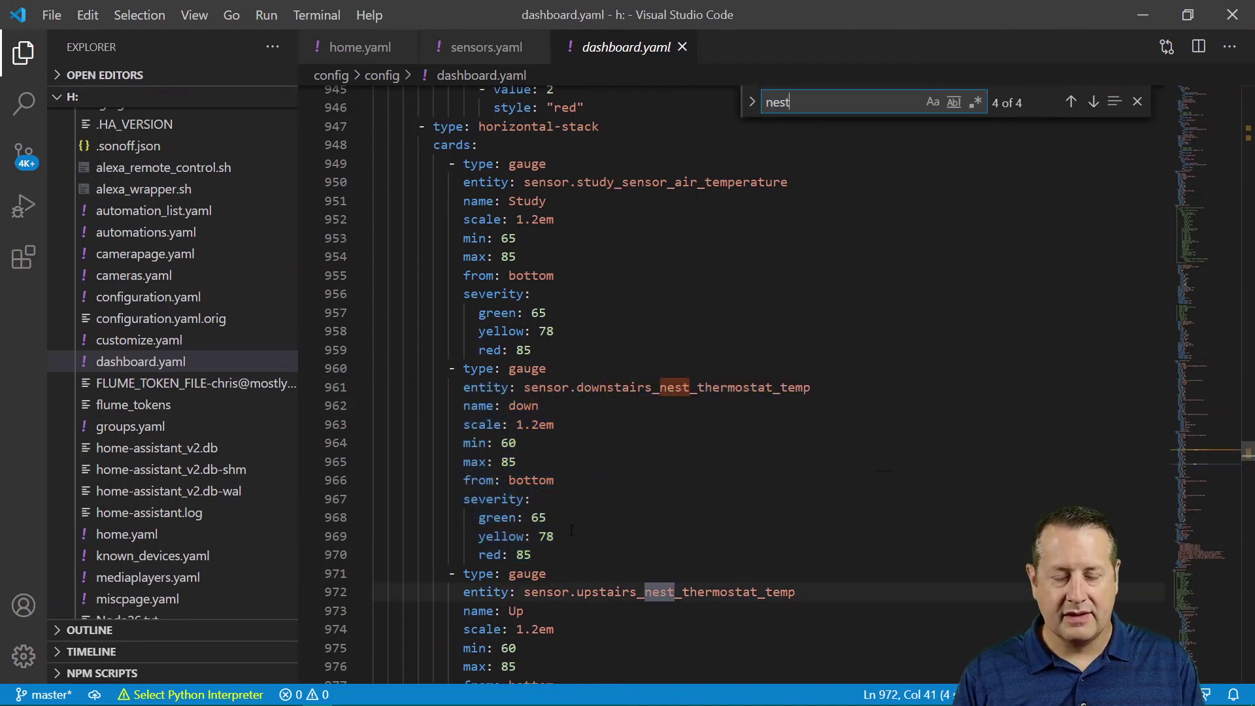
{"action": "type", "text": " down"}
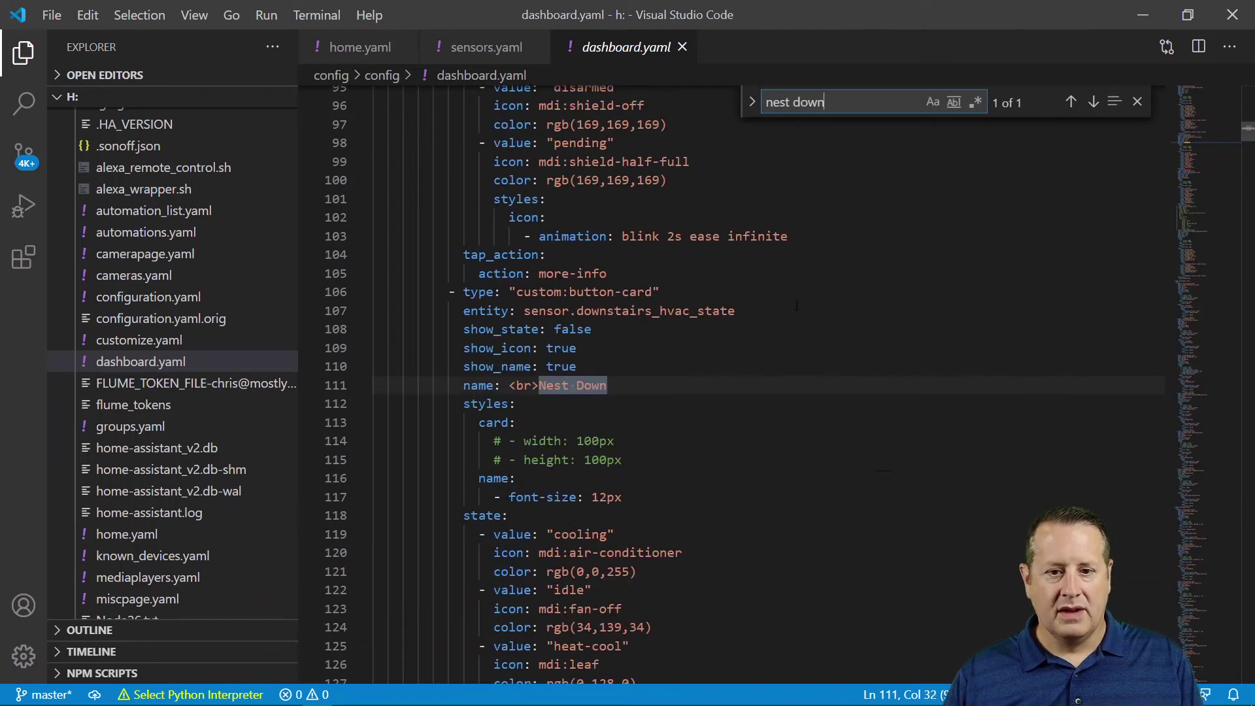
{"action": "left_click", "coordinate": [618, 292]}
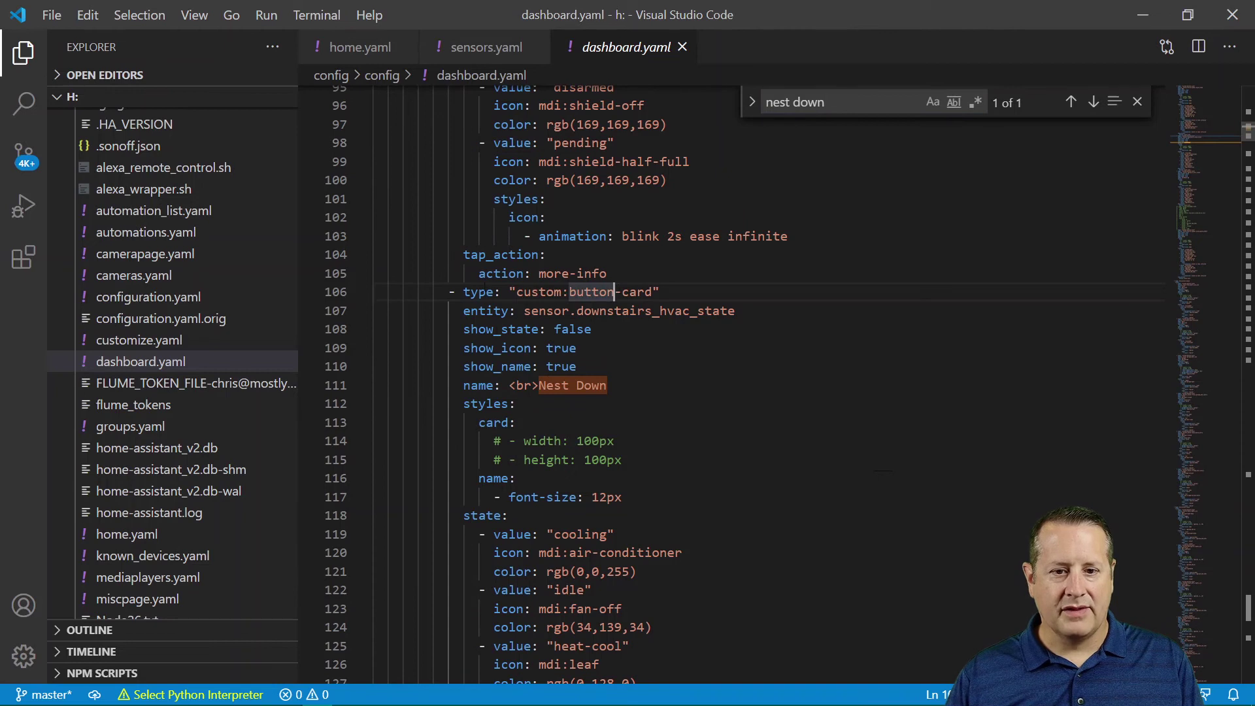
Compare against the dashboard and sensors.yaml's HVAC template sensors, then return to dashboard.yaml
{"action": "key", "text": "alt+Tab"}
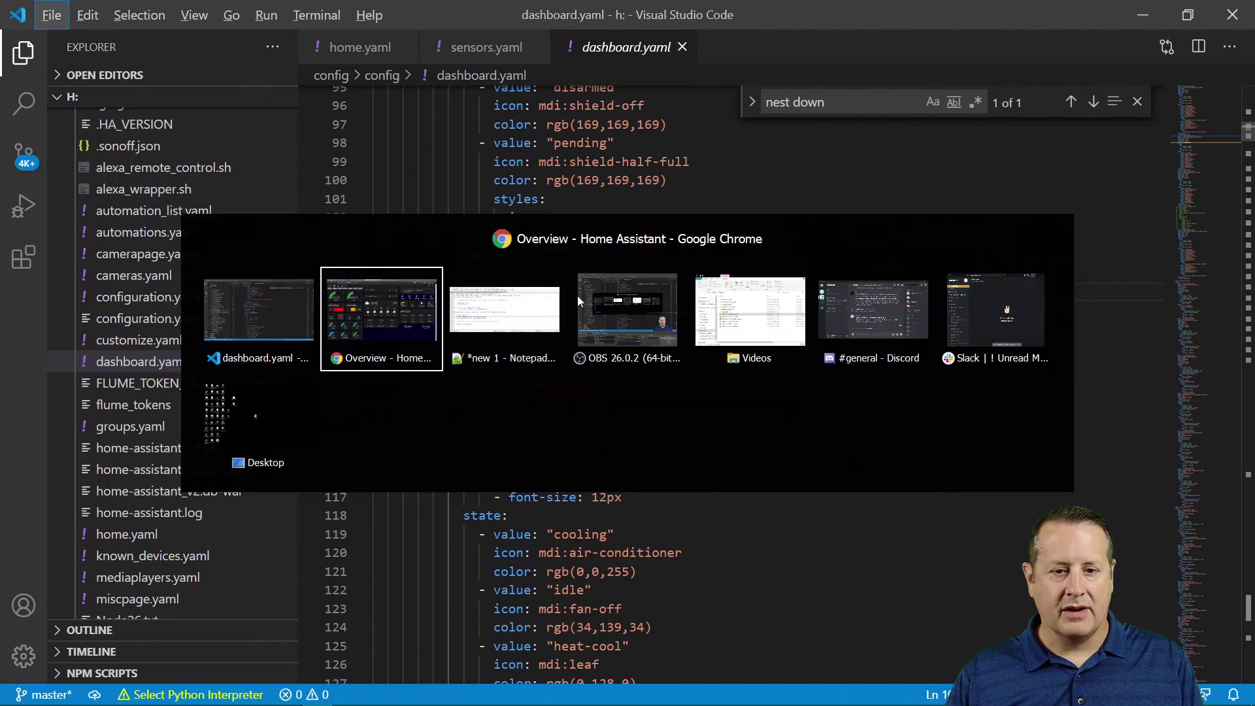
{"action": "scroll", "coordinate": [255, 375], "scroll_direction": "up", "scroll_amount": 5}
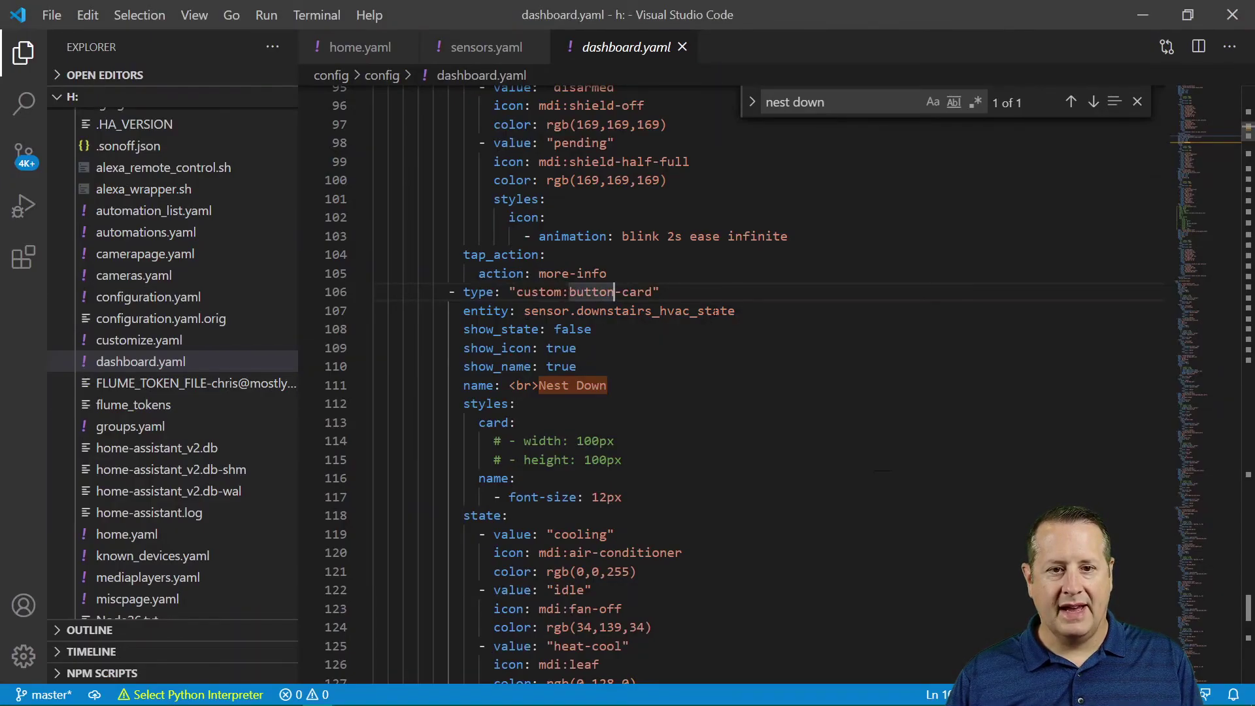
{"action": "left_click", "coordinate": [484, 49]}
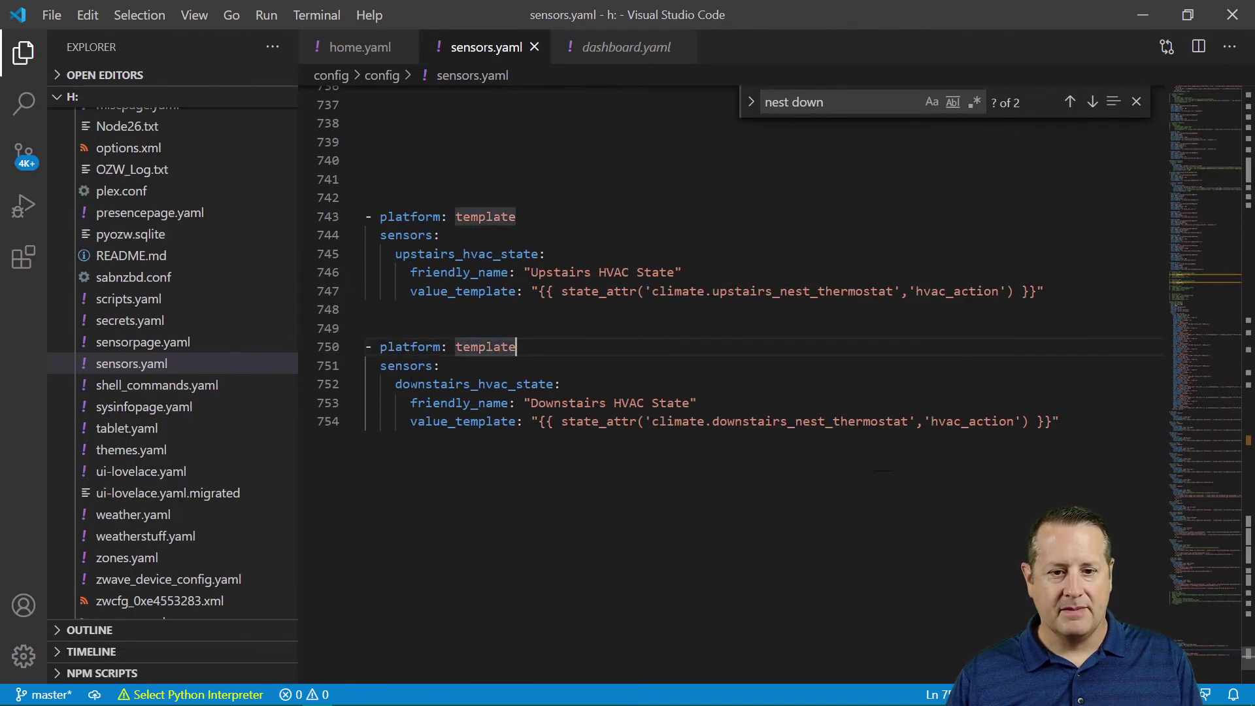
{"action": "left_click", "coordinate": [586, 47]}
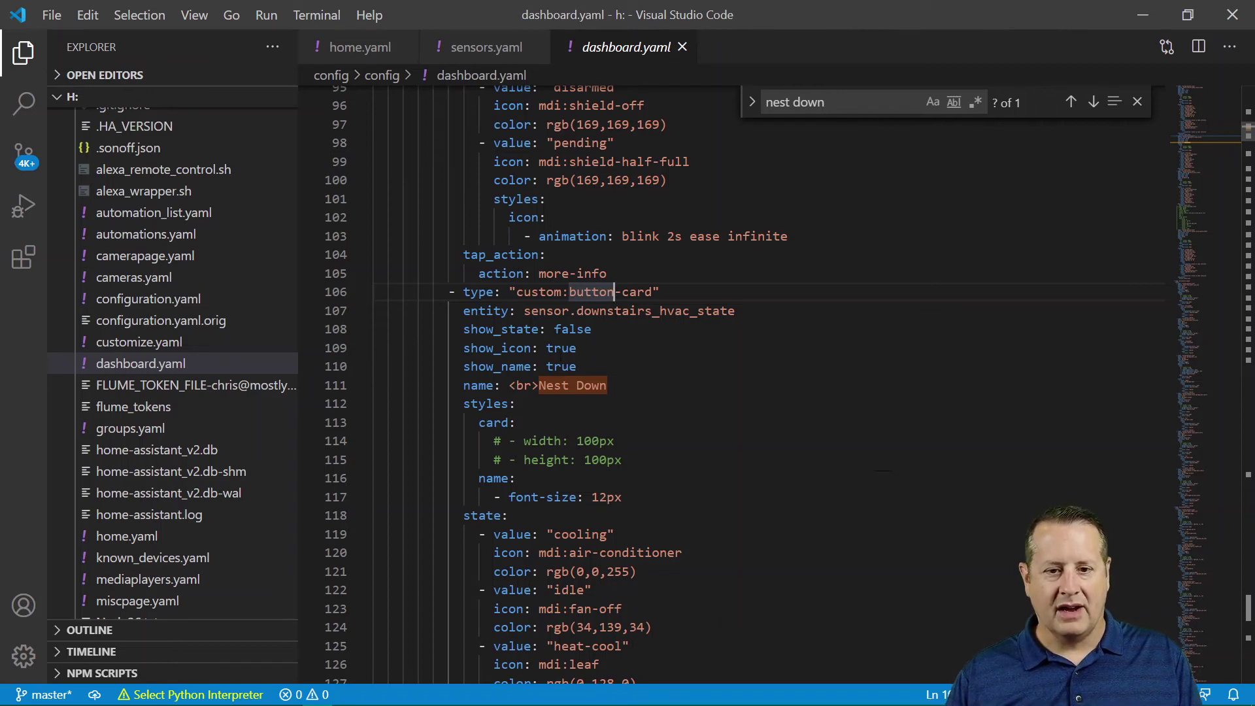
{"action": "scroll", "coordinate": [601, 384], "scroll_direction": "down", "scroll_amount": 3}
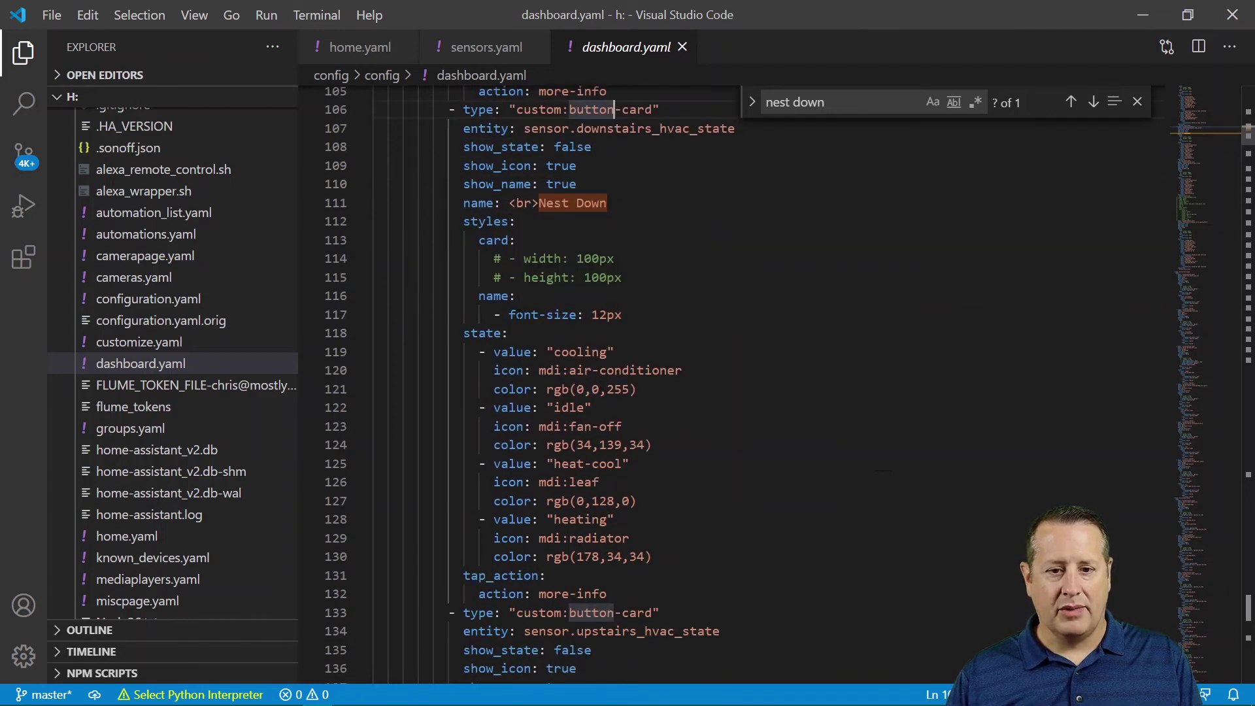
Highlight the cooling, idle, heating and heat-cool state values and icons, then return to the dashboard
{"action": "scroll", "coordinate": [602, 384], "scroll_direction": "down", "scroll_amount": 1}
{"action": "scroll", "coordinate": [528, 285], "scroll_direction": "down", "scroll_amount": 1}
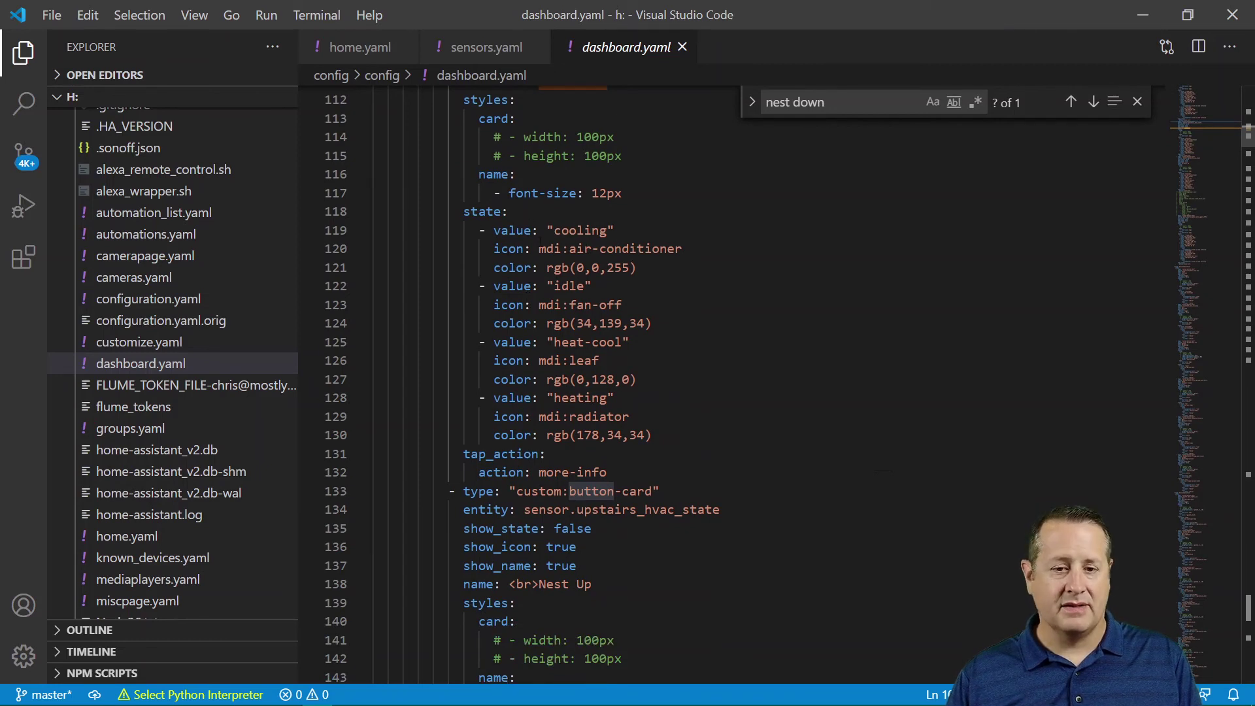
{"action": "left_click_drag", "start_coordinate": [554, 230], "coordinate": [607, 230]}
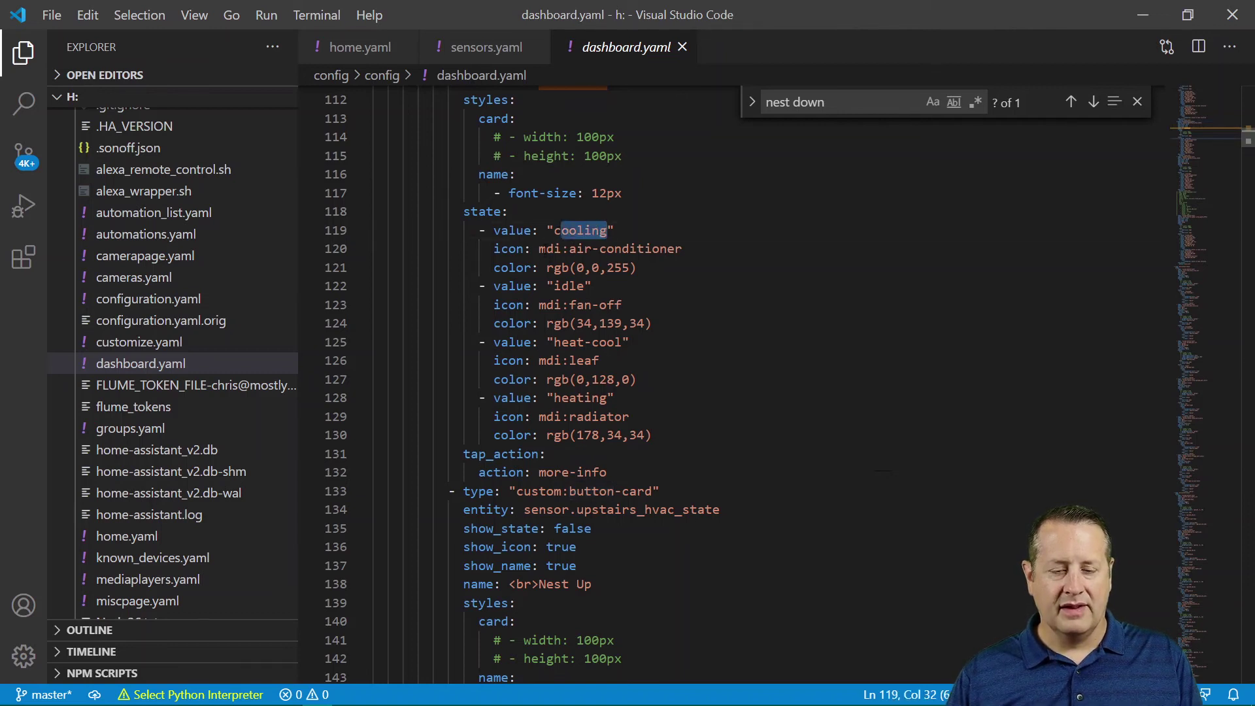
{"action": "left_click_drag", "start_coordinate": [561, 248], "coordinate": [622, 249]}
{"action": "left_click_drag", "start_coordinate": [554, 285], "coordinate": [577, 288]}
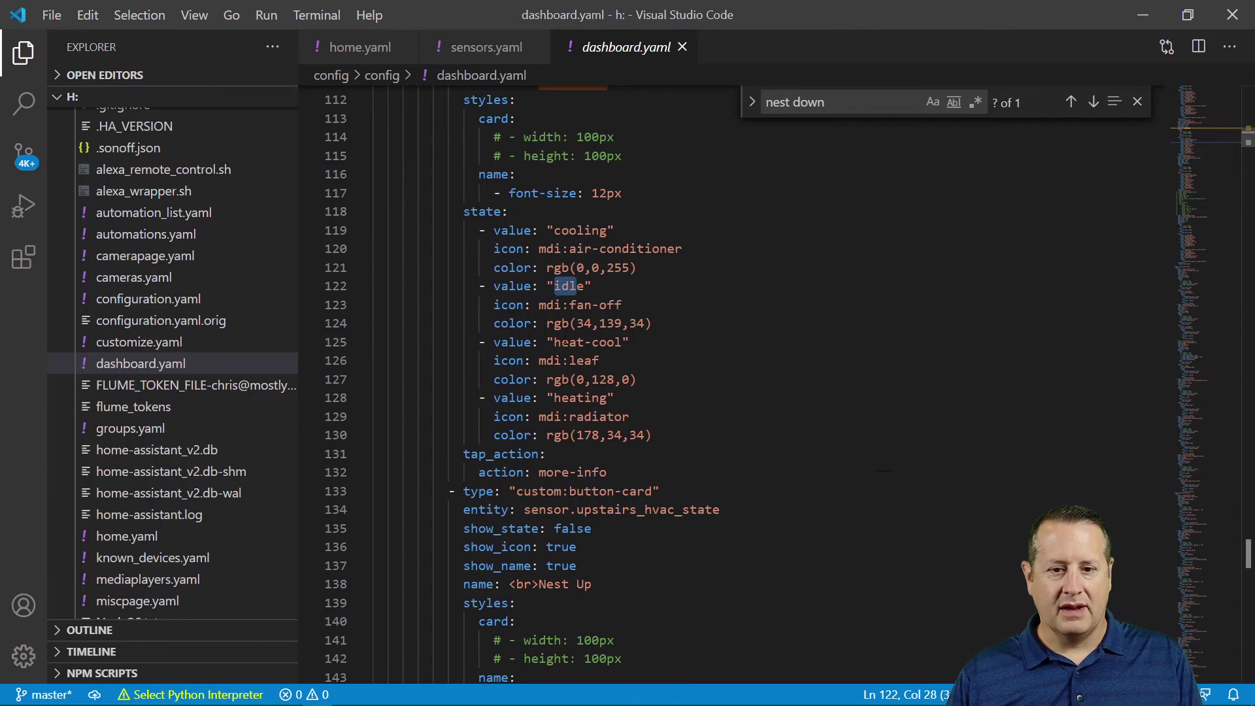
{"action": "left_click_drag", "start_coordinate": [575, 305], "coordinate": [622, 304]}
{"action": "left_click_drag", "start_coordinate": [560, 397], "coordinate": [608, 416]}
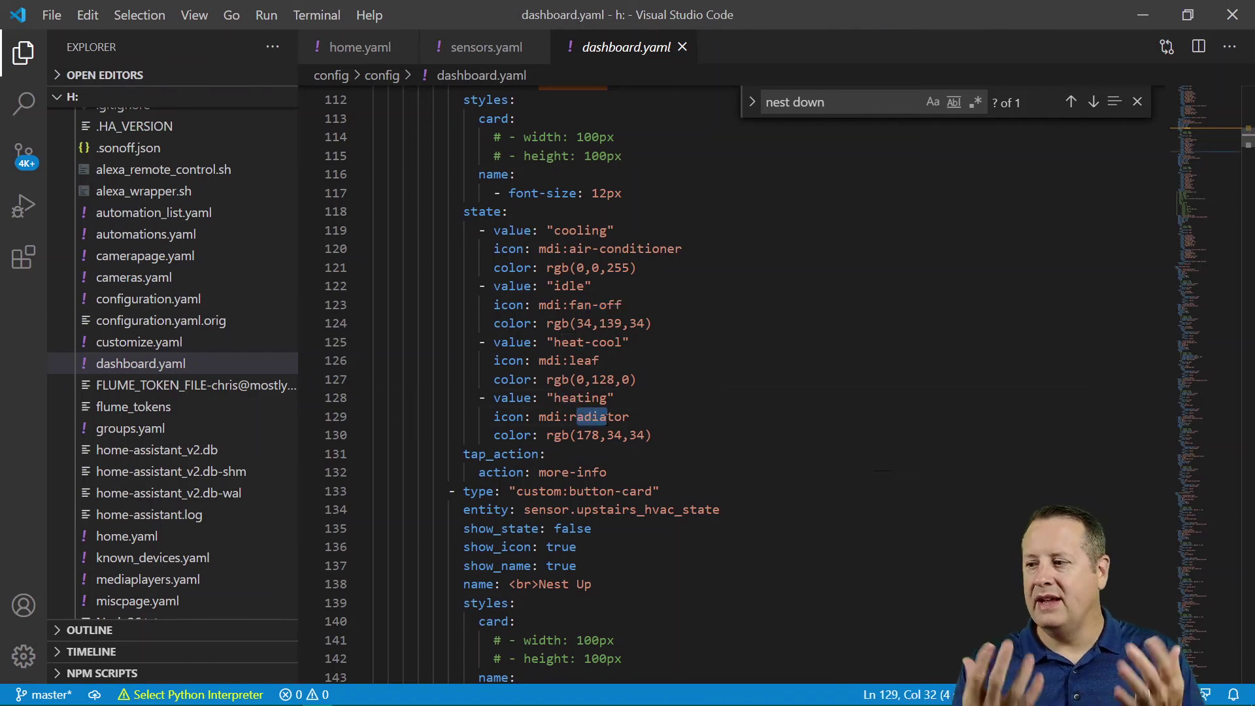
{"action": "left_click_drag", "start_coordinate": [555, 342], "coordinate": [623, 341]}
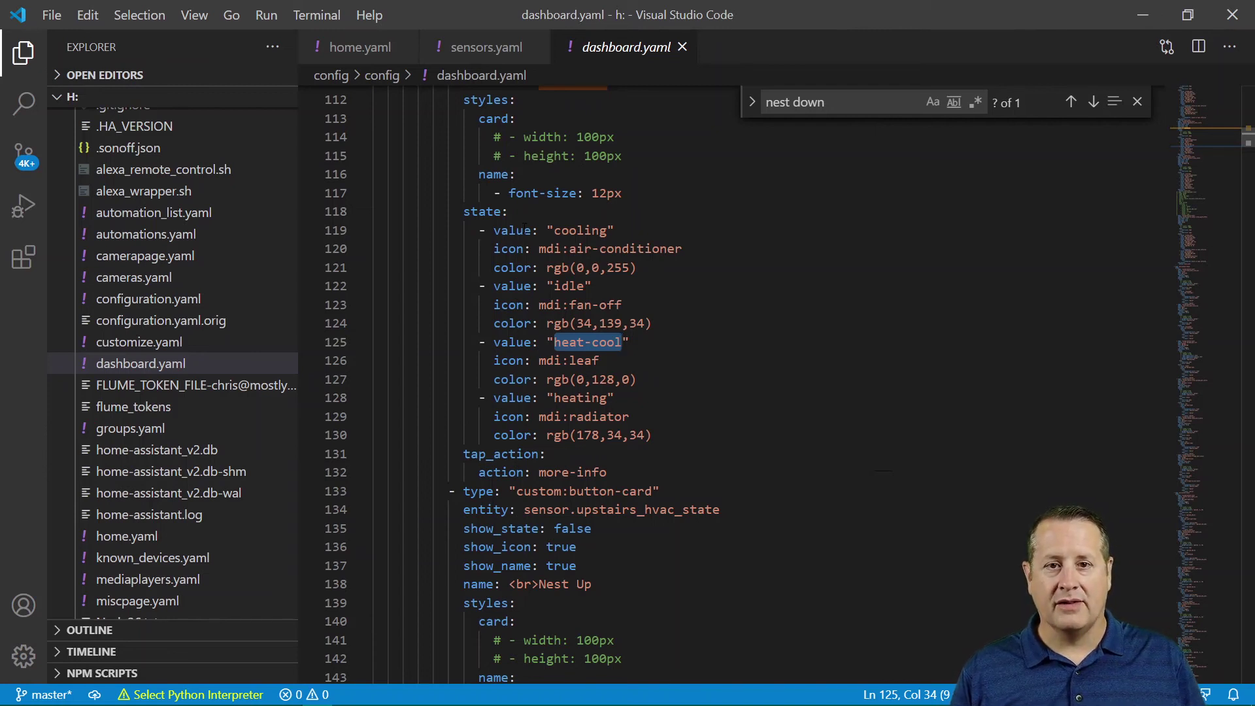
{"action": "key", "text": "alt+Tab"}
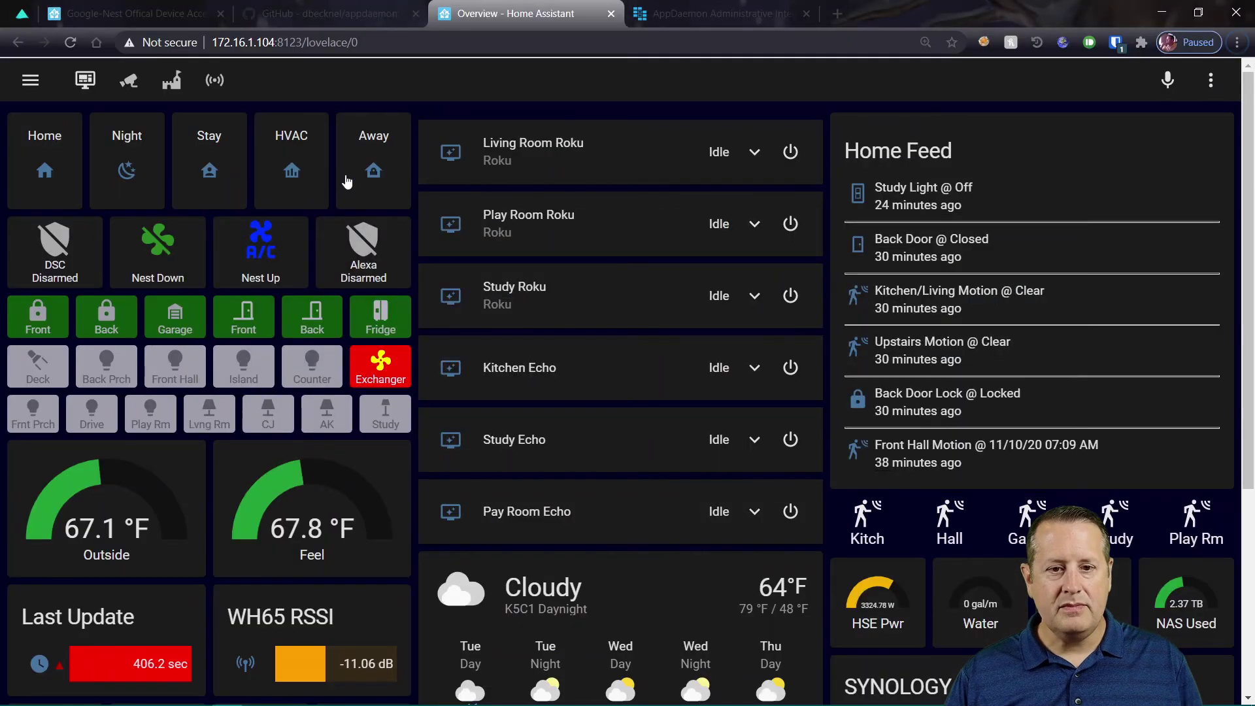
Open AppDaemon's Apps list, highlighting the idle nest app and hello_world rows, then return to VS Code
{"action": "left_click", "coordinate": [722, 14]}
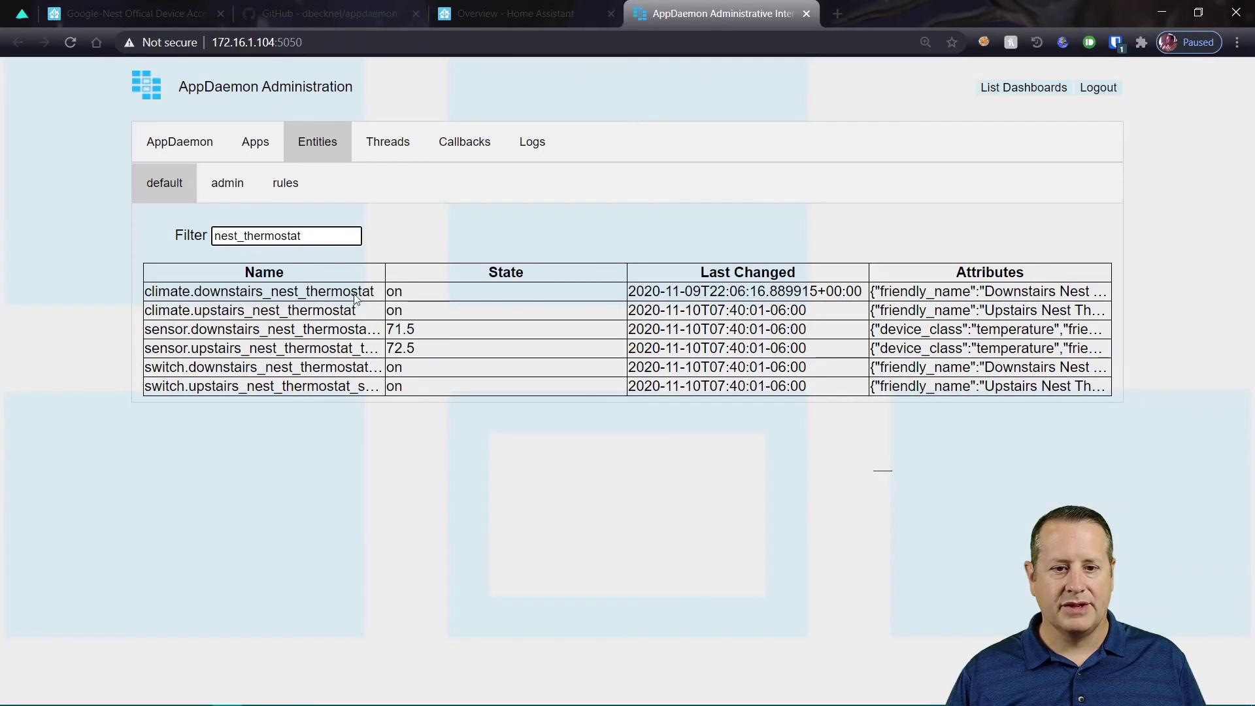
{"action": "left_click", "coordinate": [255, 142]}
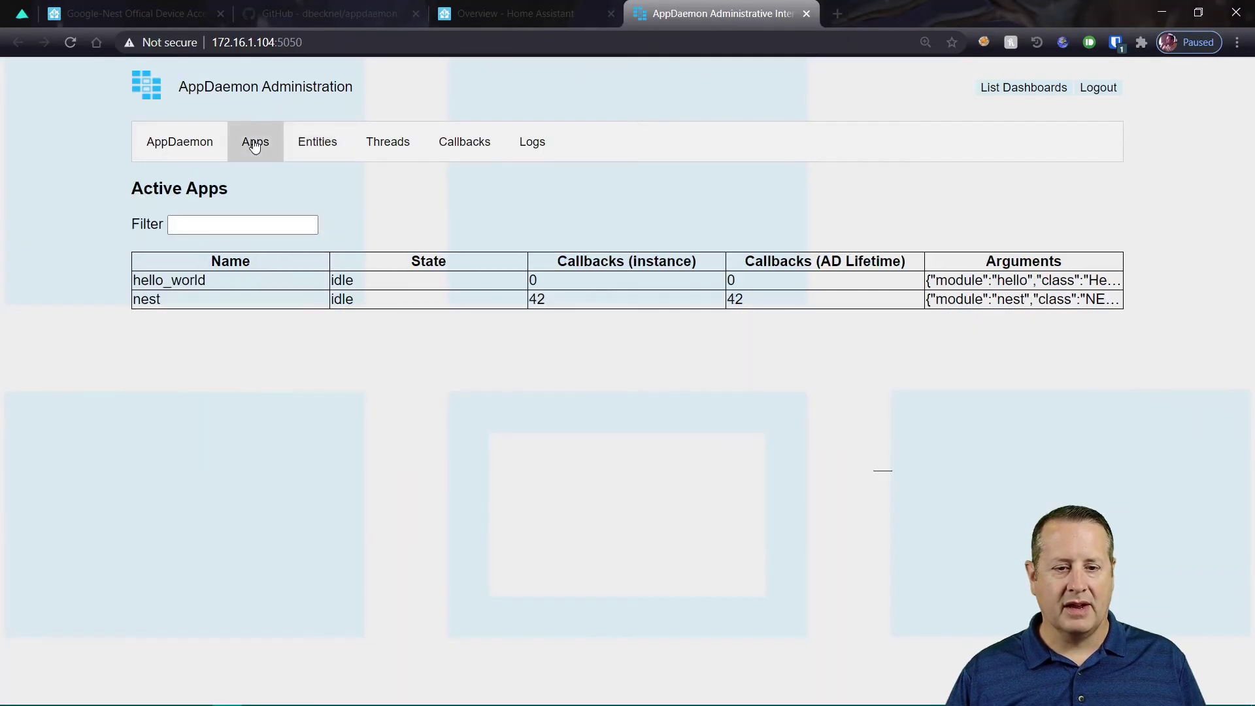
{"action": "double_click", "coordinate": [141, 298]}
{"action": "left_click_drag", "start_coordinate": [341, 299], "coordinate": [366, 305]}
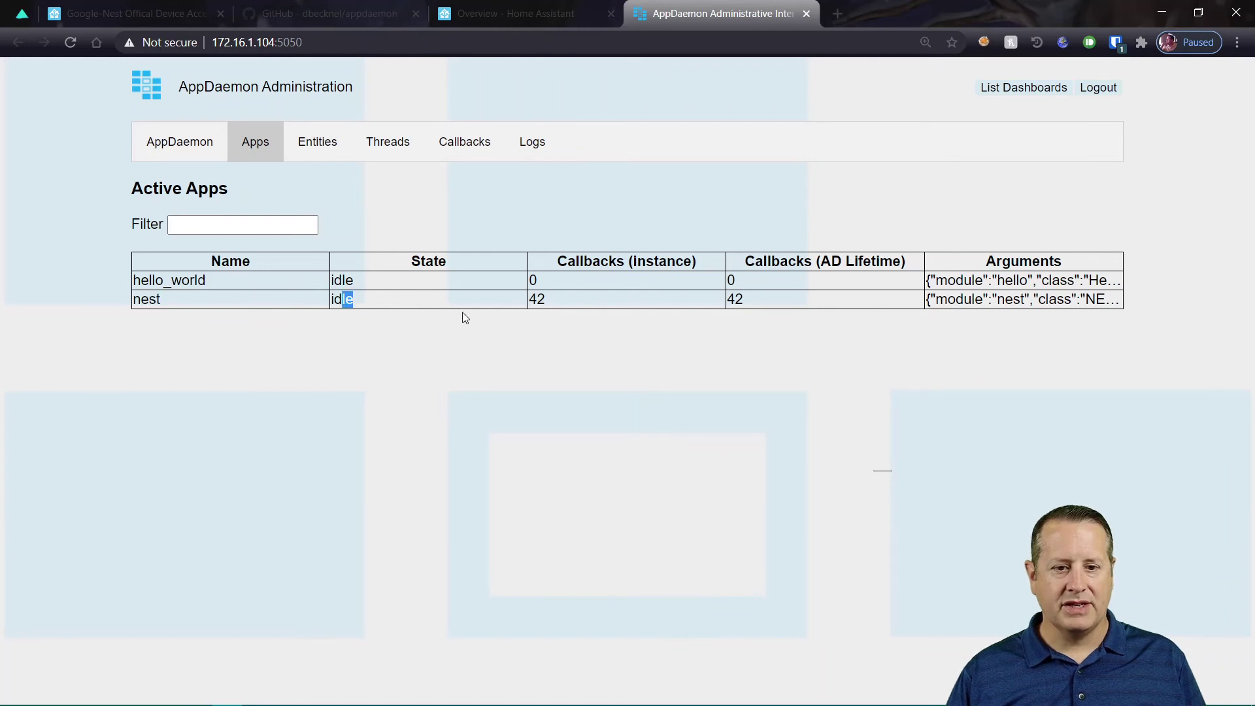
{"action": "left_click_drag", "start_coordinate": [149, 280], "coordinate": [221, 286]}
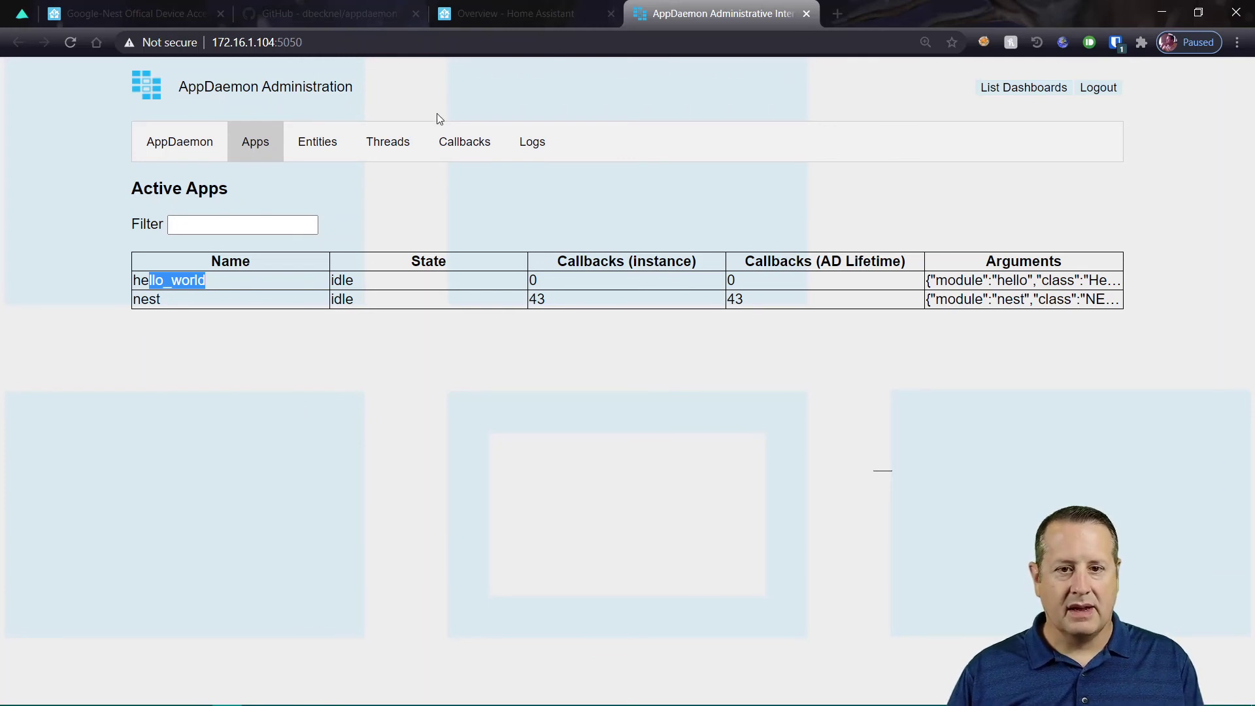
{"action": "mouse_move", "coordinate": [398, 699]}
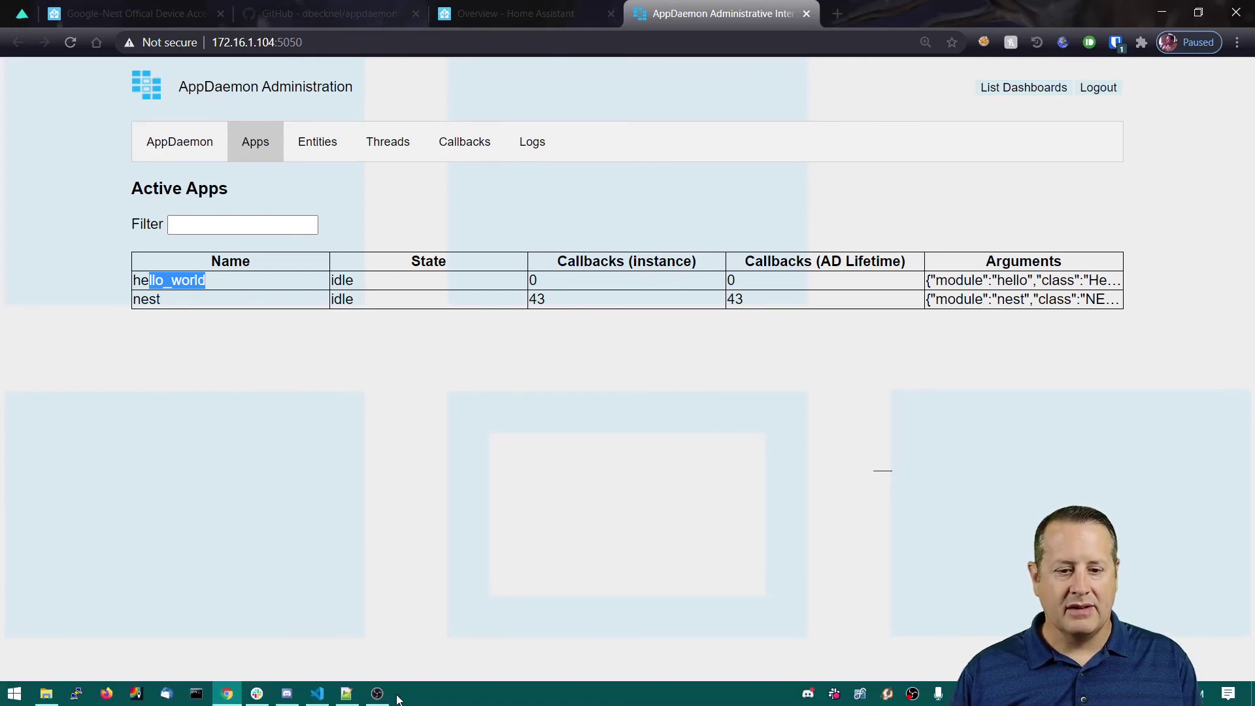
{"action": "left_click", "coordinate": [317, 694]}
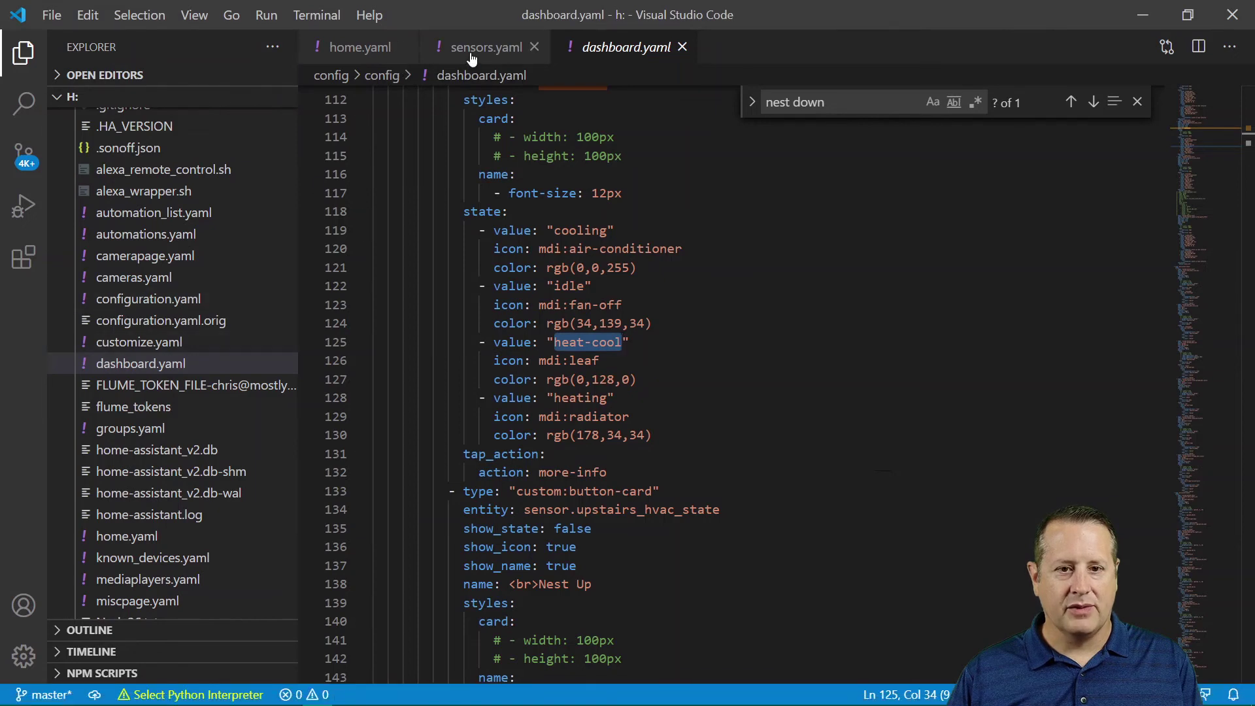
Open apps.yaml from the config/appdaemon/apps folder in VS Code
{"action": "scroll", "coordinate": [157, 341], "scroll_direction": "up", "scroll_amount": 5}
{"action": "scroll", "coordinate": [157, 340], "scroll_direction": "up", "scroll_amount": 4}
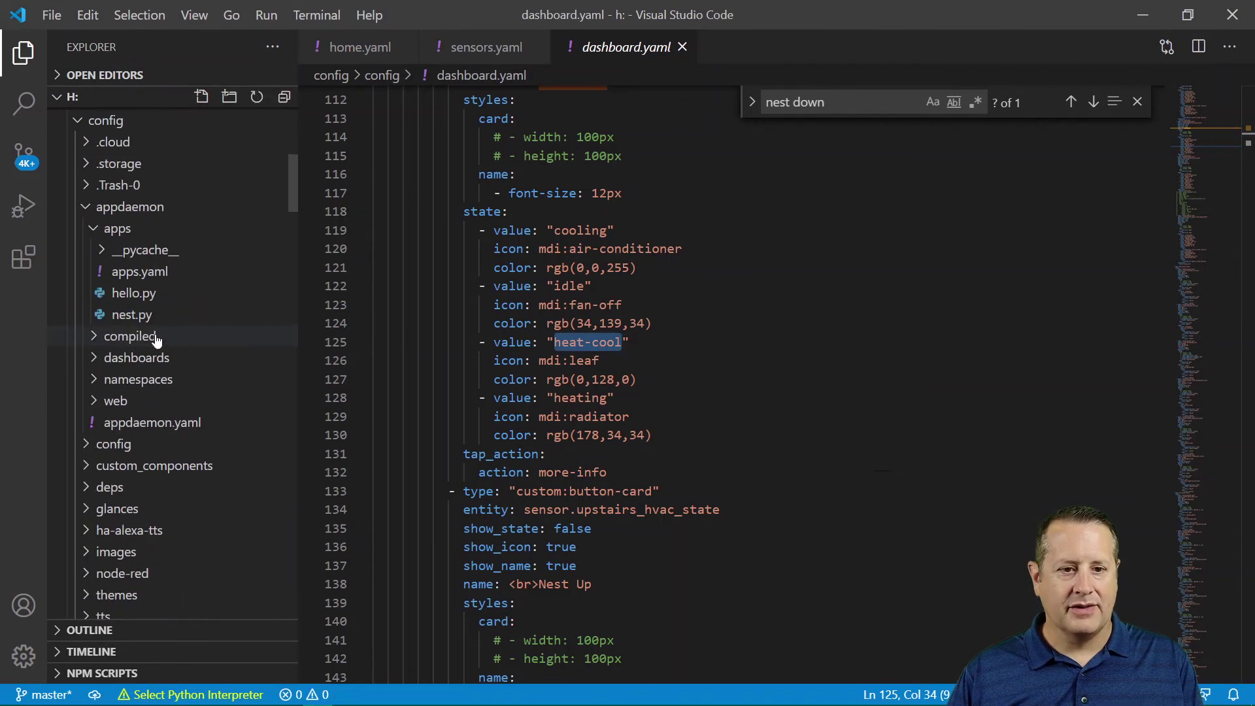
{"action": "left_click", "coordinate": [120, 233]}
{"action": "left_click", "coordinate": [120, 232]}
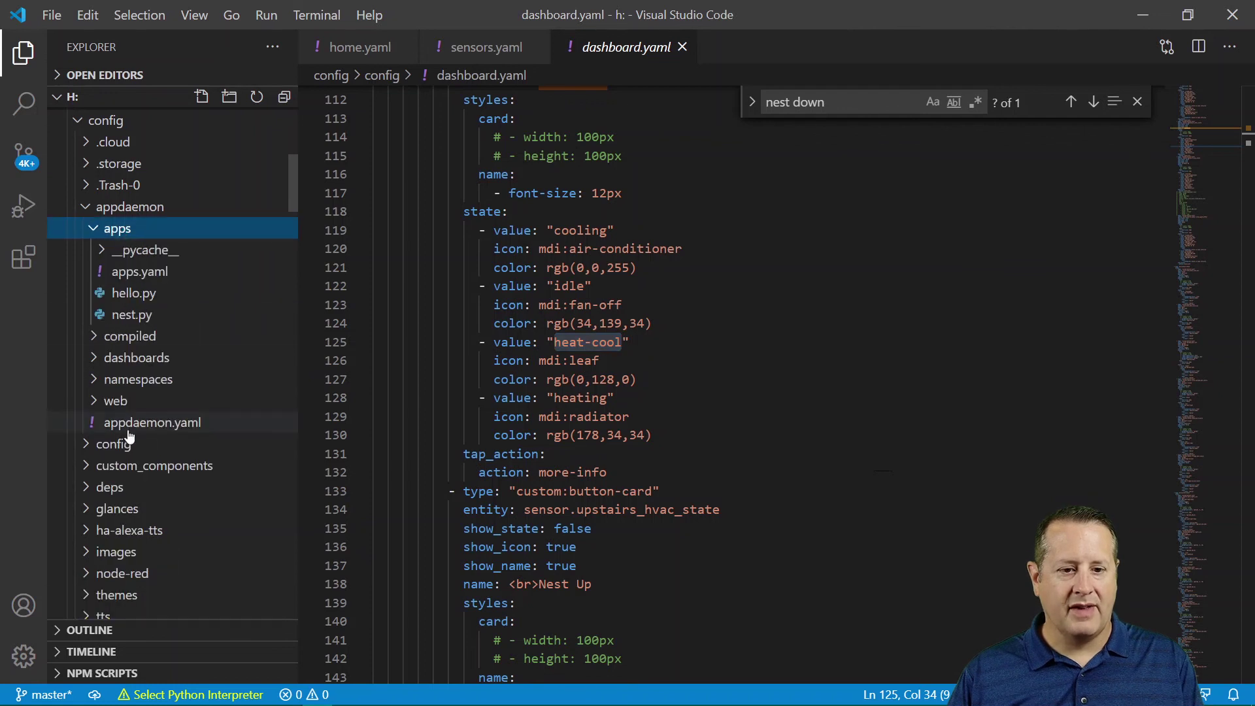
{"action": "left_click", "coordinate": [148, 273]}
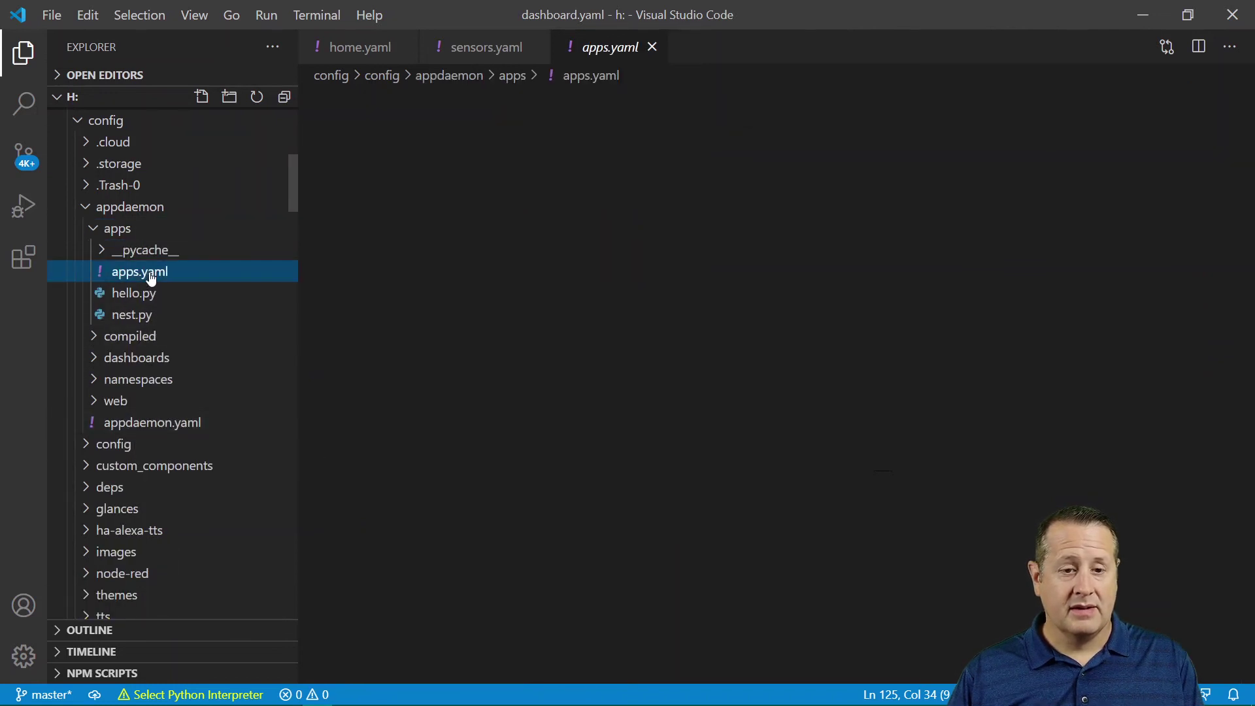
Show the nest app's NESTAPI configuration block, then return to AppDaemon Administration
{"action": "left_click", "coordinate": [353, 95]}
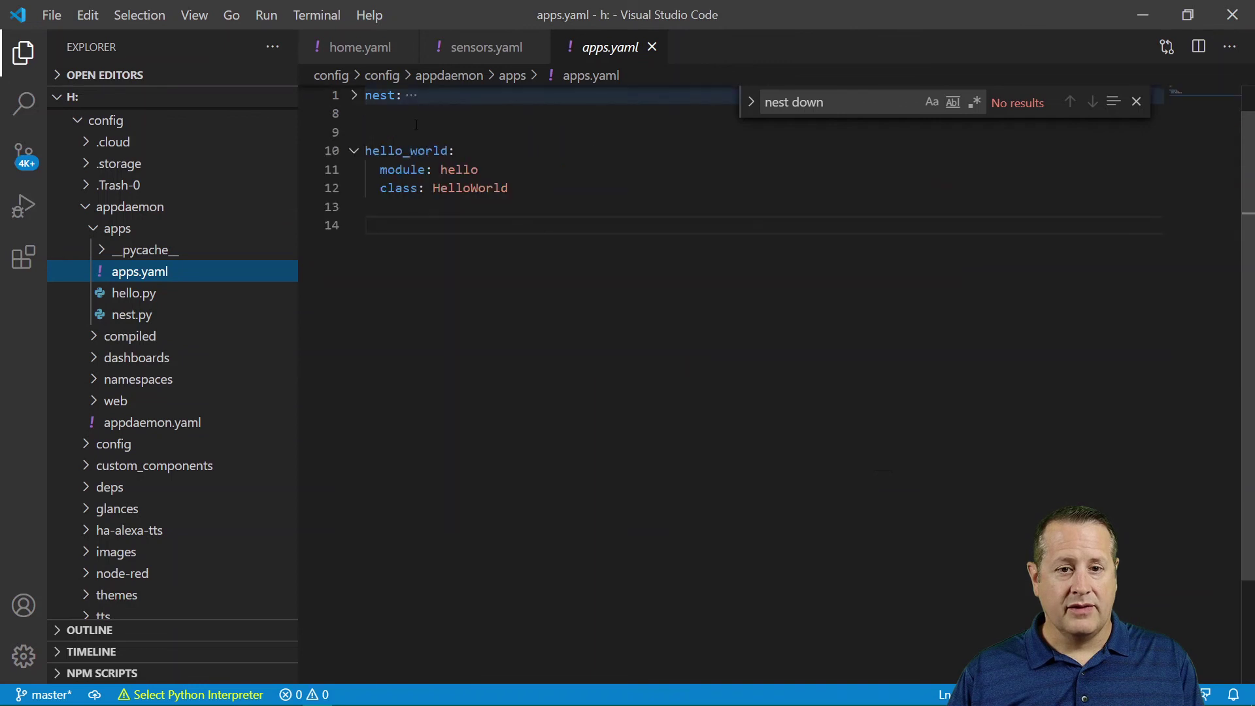
{"action": "left_click", "coordinate": [353, 95]}
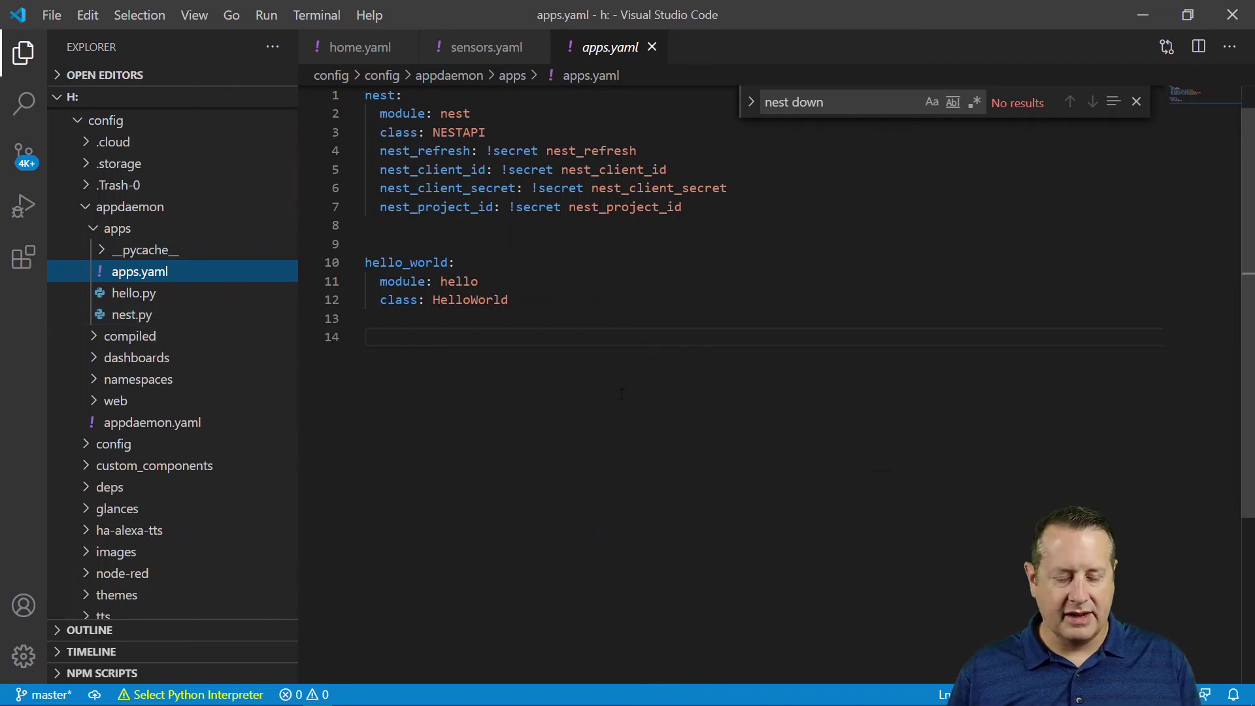
{"action": "key", "text": "alt+Tab"}
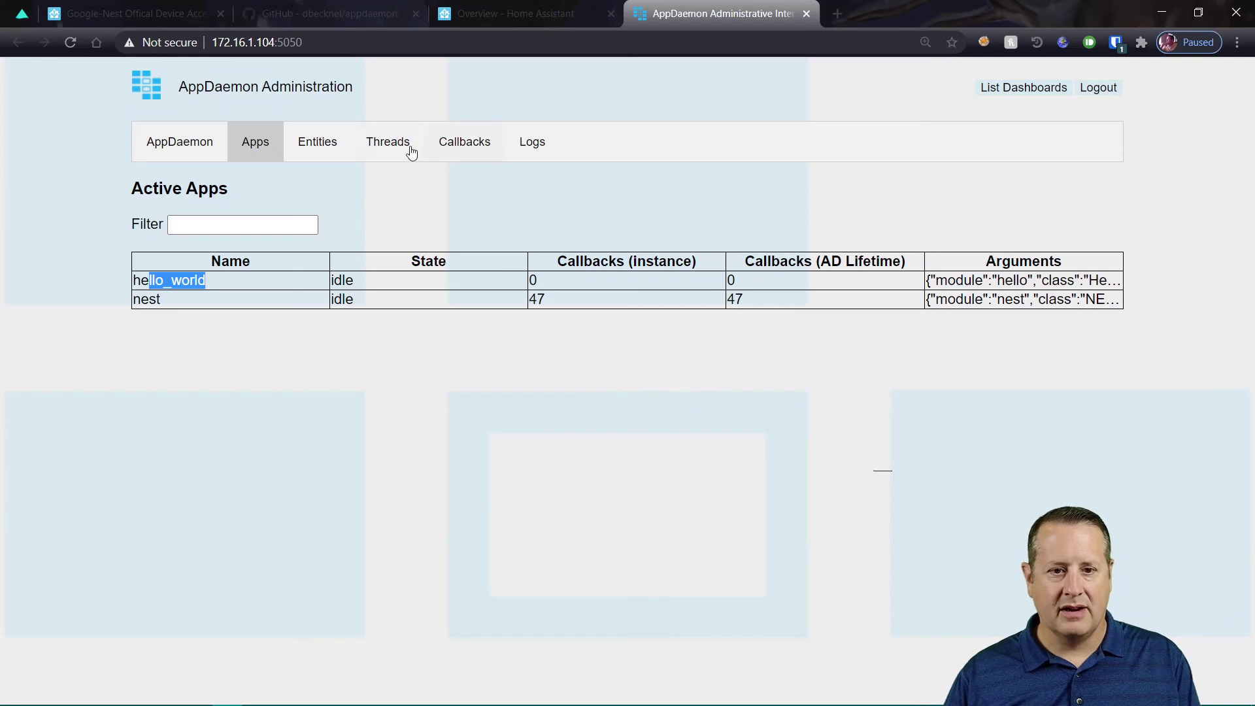
{"action": "left_click", "coordinate": [332, 152]}
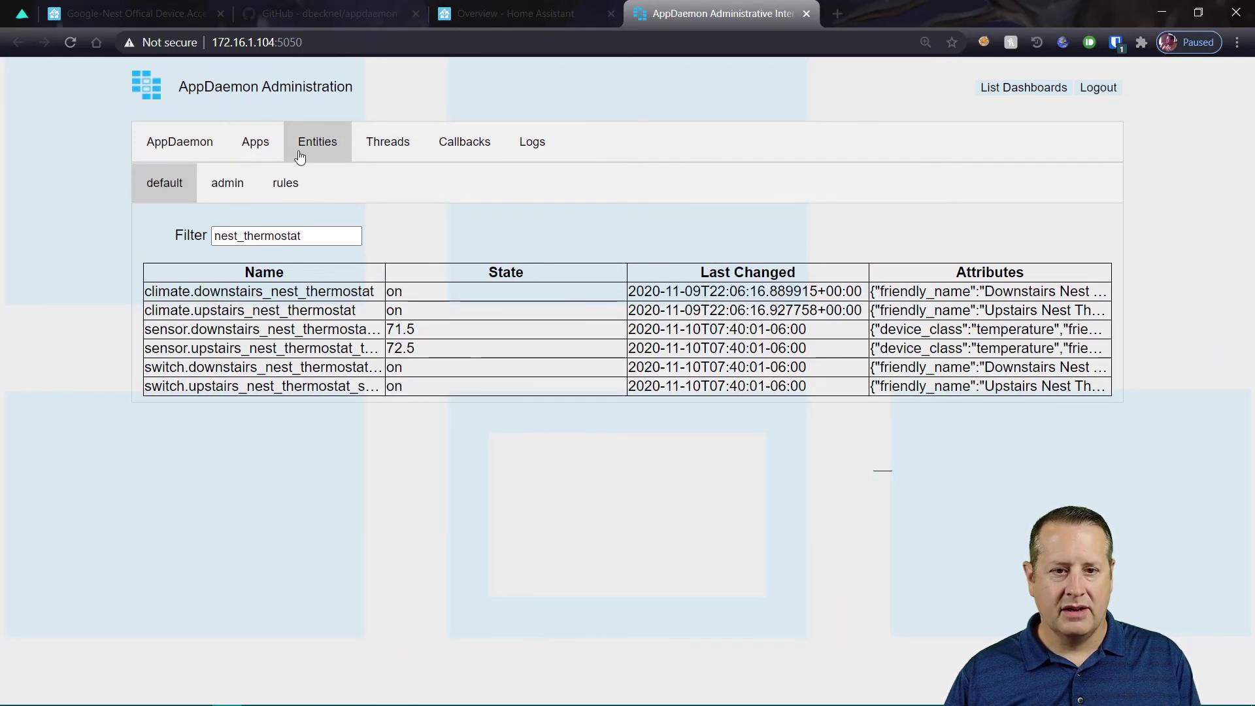
{"action": "left_click", "coordinate": [247, 149]}
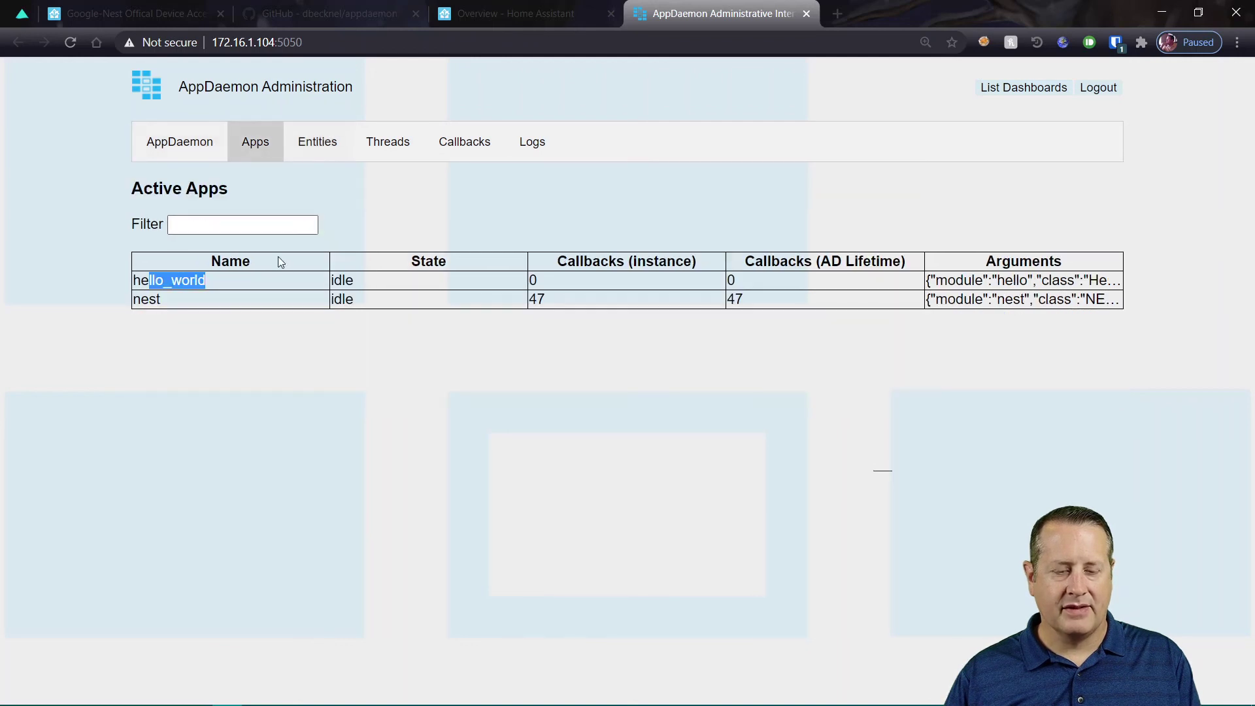